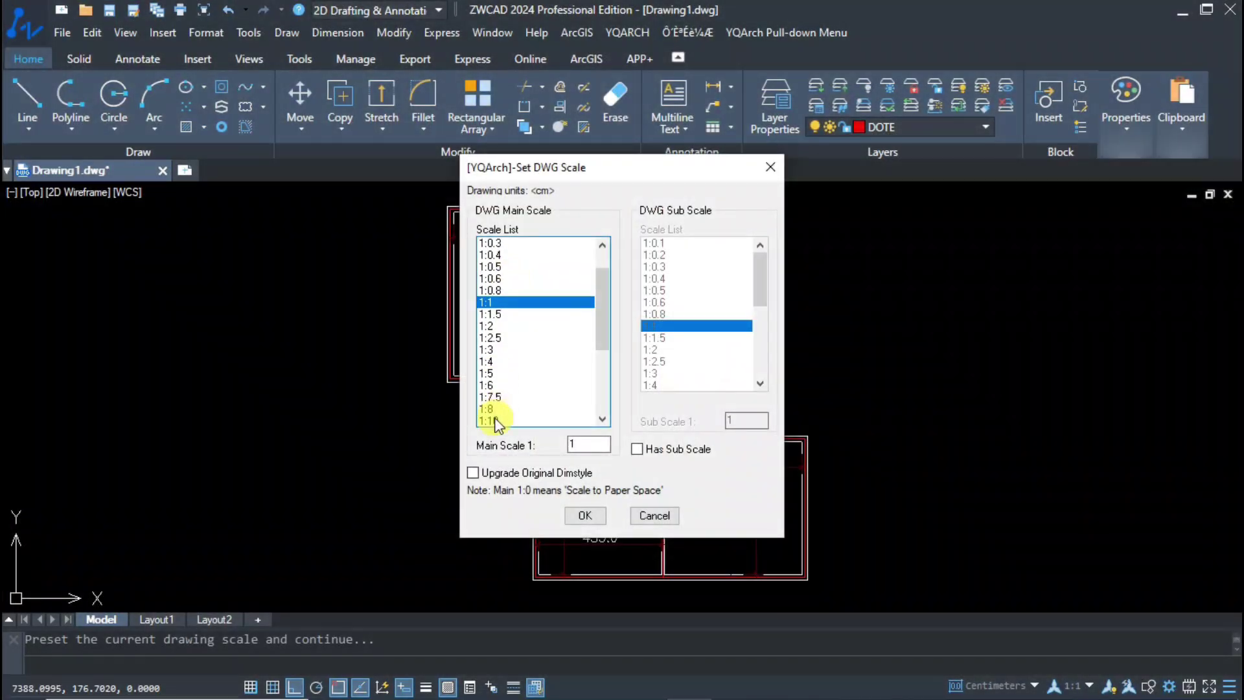
key(Escape)
key(ctrl+z)
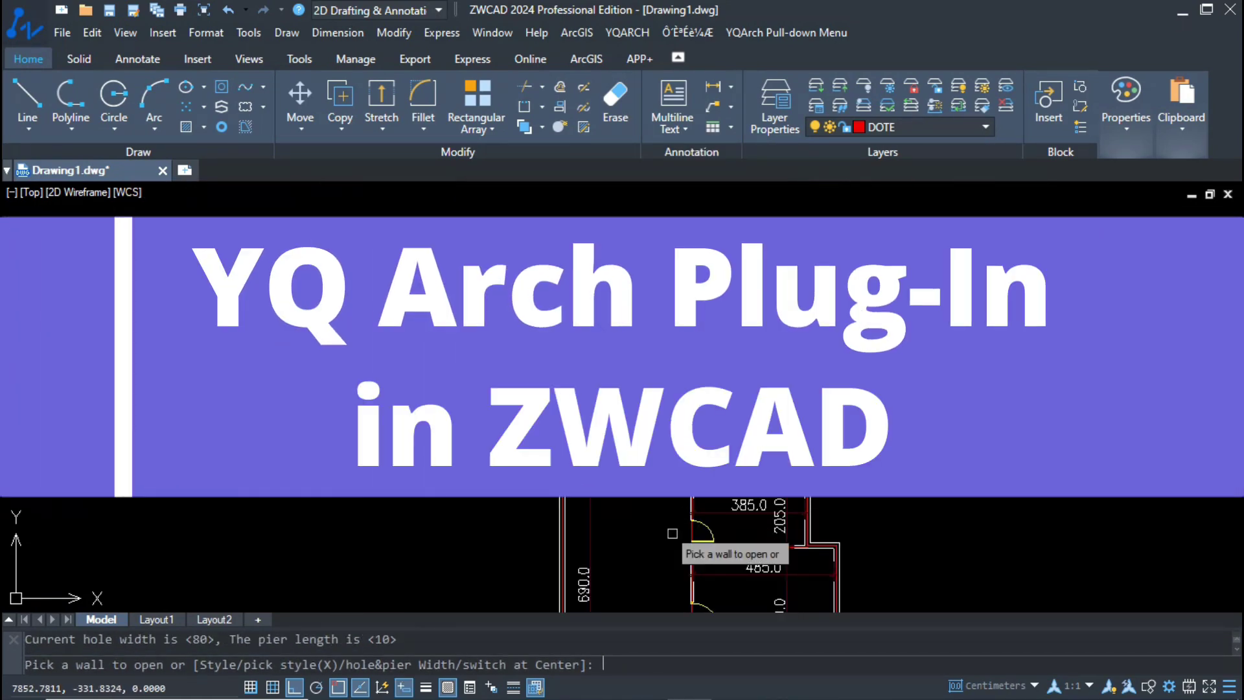
key(Escape)
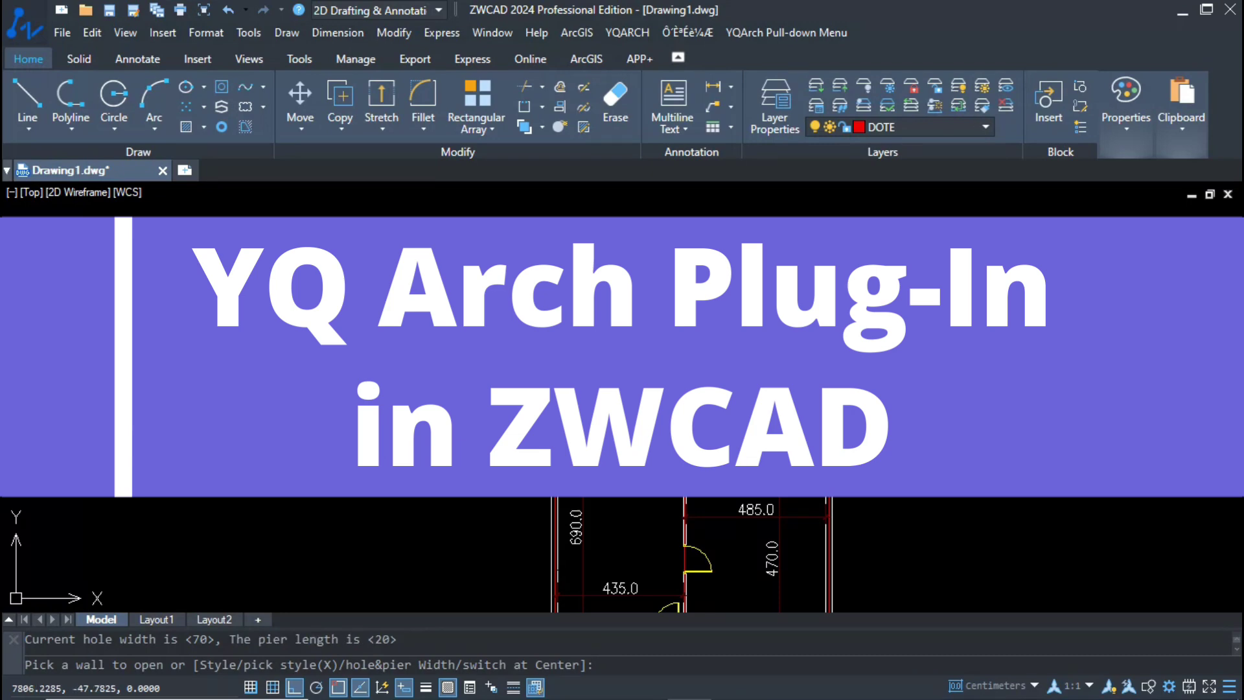
Step: Insert door and window openings in the walls of the floor plan
right_click(651, 392)
click(677, 468)
click(578, 510)
scroll(777, 437, down, 2)
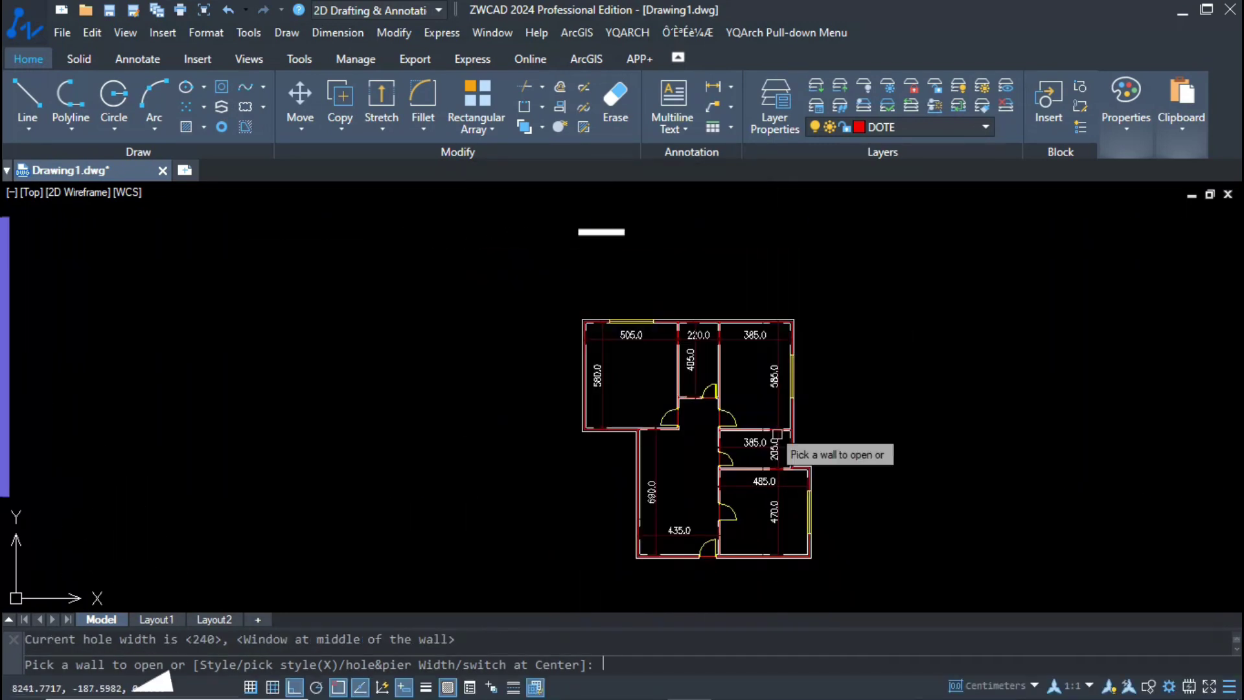
middle_drag(778, 439, 709, 351)
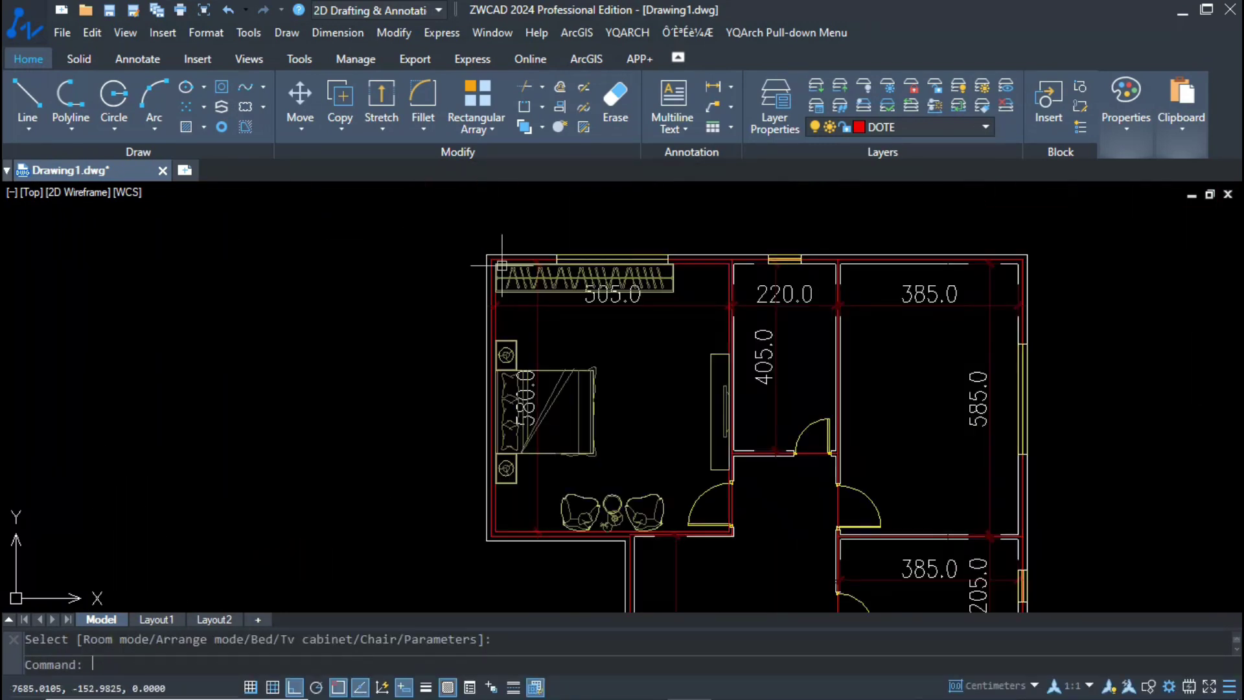
Step: Undo the upper-left bedroom's furniture and try arranging it between the room's upper-left and lower-right inner corners
key(ctrl+z)
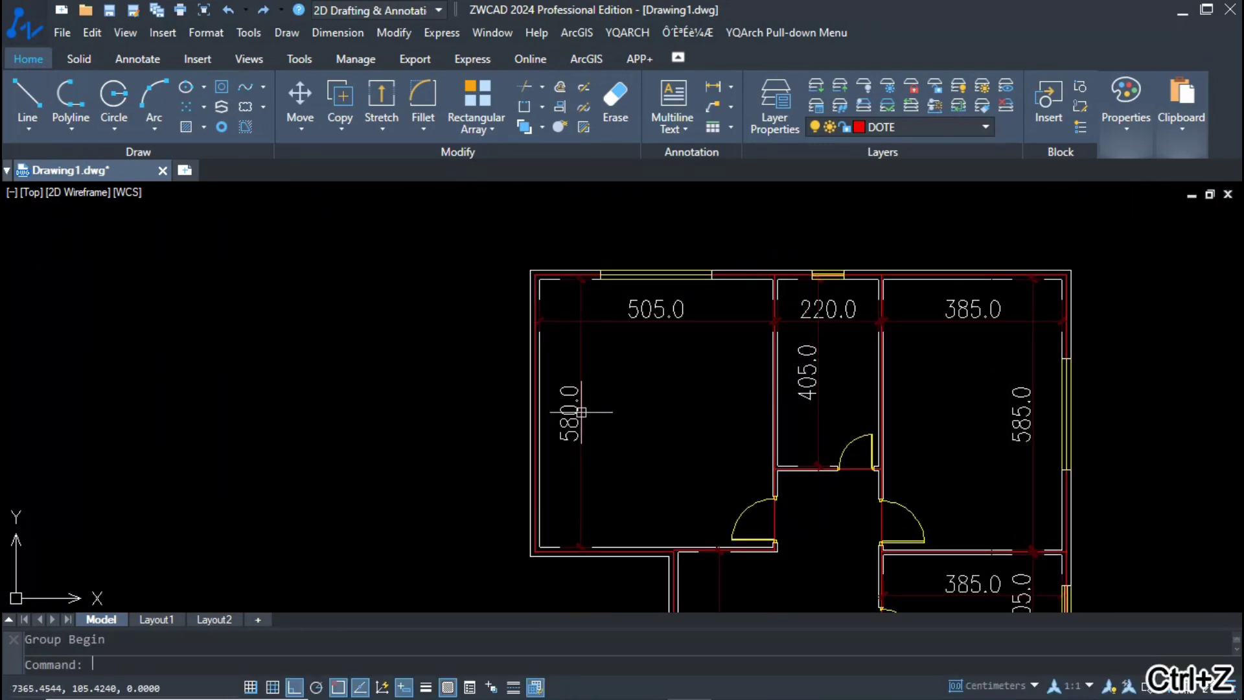
click(539, 278)
click(773, 547)
key(Return)
key(ctrl+z)
Step: Arrange bedroom furniture automatically in the 505 by 580 room, from its upper-right to its lower-left inner corner
key(Return)
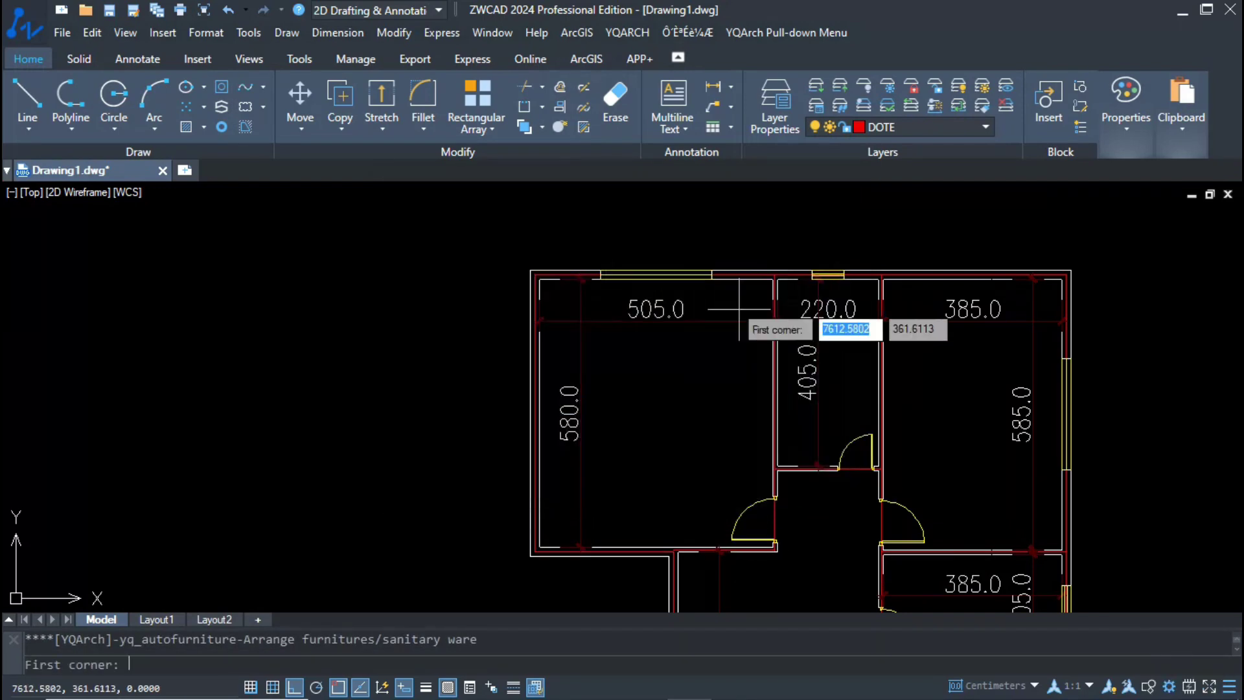
click(773, 279)
click(539, 547)
key(Return)
key(Escape)
scroll(630, 279, up, 2)
scroll(632, 271, down, 2)
middle_drag(941, 440, 817, 397)
Step: Arrange kitchen fixtures and floor tiling in the 385 by 585 room, from its lower-right to its upper-left inner corner
key(Return)
click(532, 372)
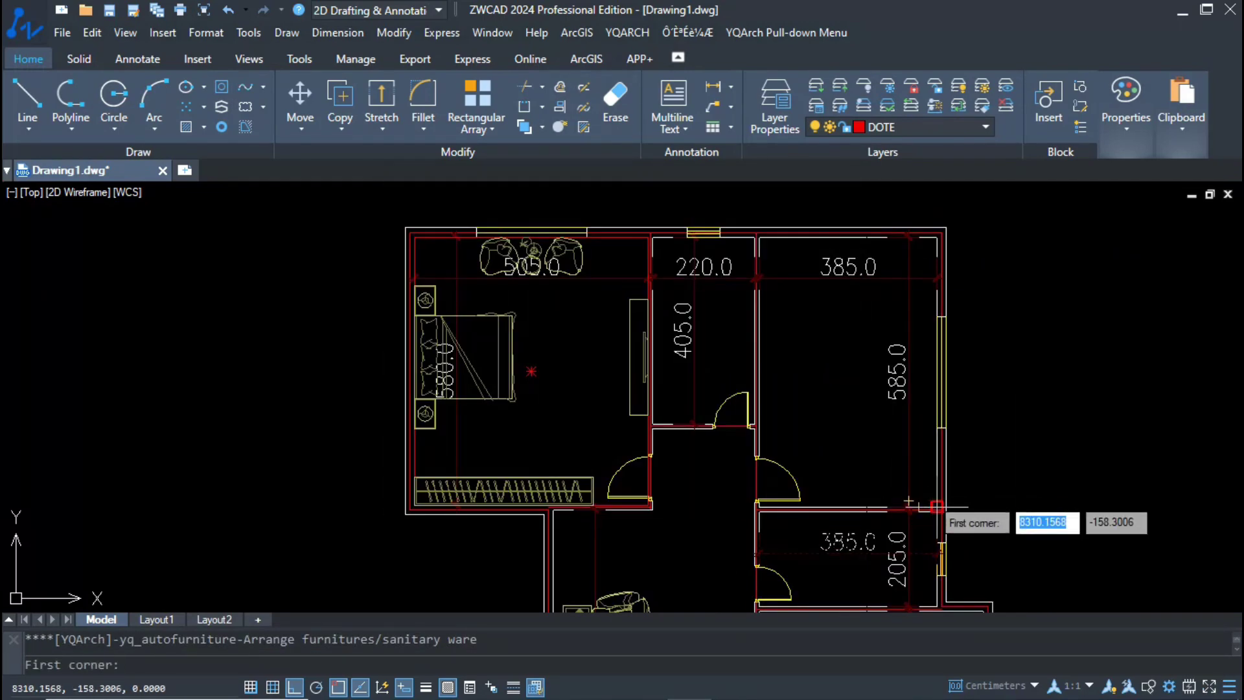
click(937, 506)
click(759, 238)
key(Escape)
Step: Arrange bathroom fixtures and floor tiling automatically in the narrow 220 by 405 room
key(Return)
click(833, 372)
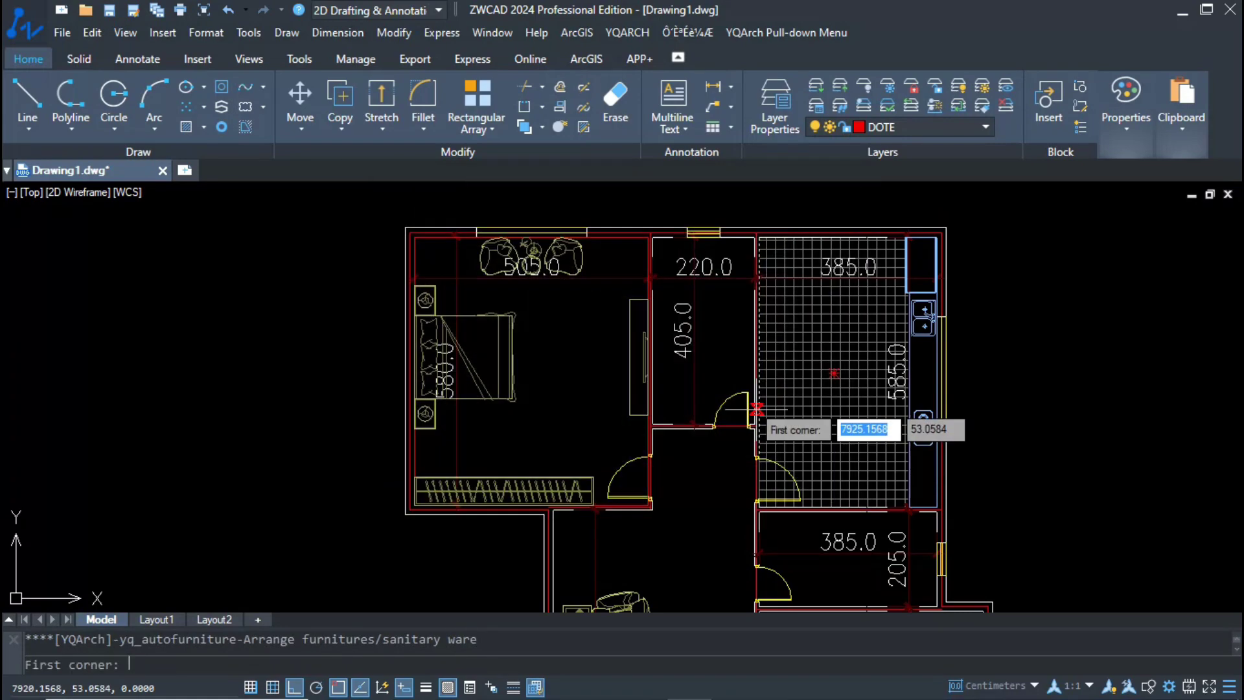
click(756, 425)
scroll(756, 423, down, 1)
scroll(688, 317, up, 3)
click(702, 271)
scroll(686, 275, down, 1)
key(Escape)
Step: Arrange bathroom fixtures automatically in the 385 by 205 room, from its lower-right to its upper-left inner corner
scroll(711, 480, down, 2)
middle_drag(765, 583, 717, 402)
scroll(832, 454, up, 2)
key(Return)
click(840, 443)
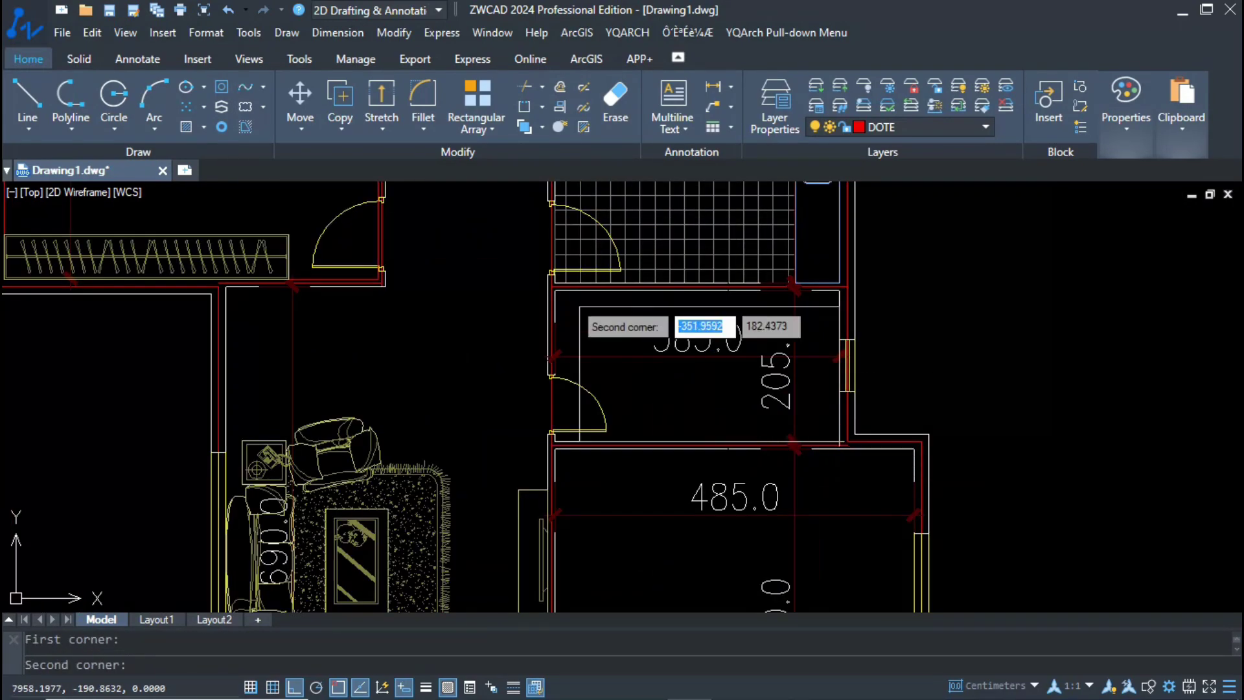
click(556, 290)
click(691, 255)
key(Escape)
Step: Arrange living room furniture with a sofa set and TV cabinet in the 485 by 470 room
scroll(693, 272, down, 2)
middle_drag(698, 483, 730, 405)
key(Return)
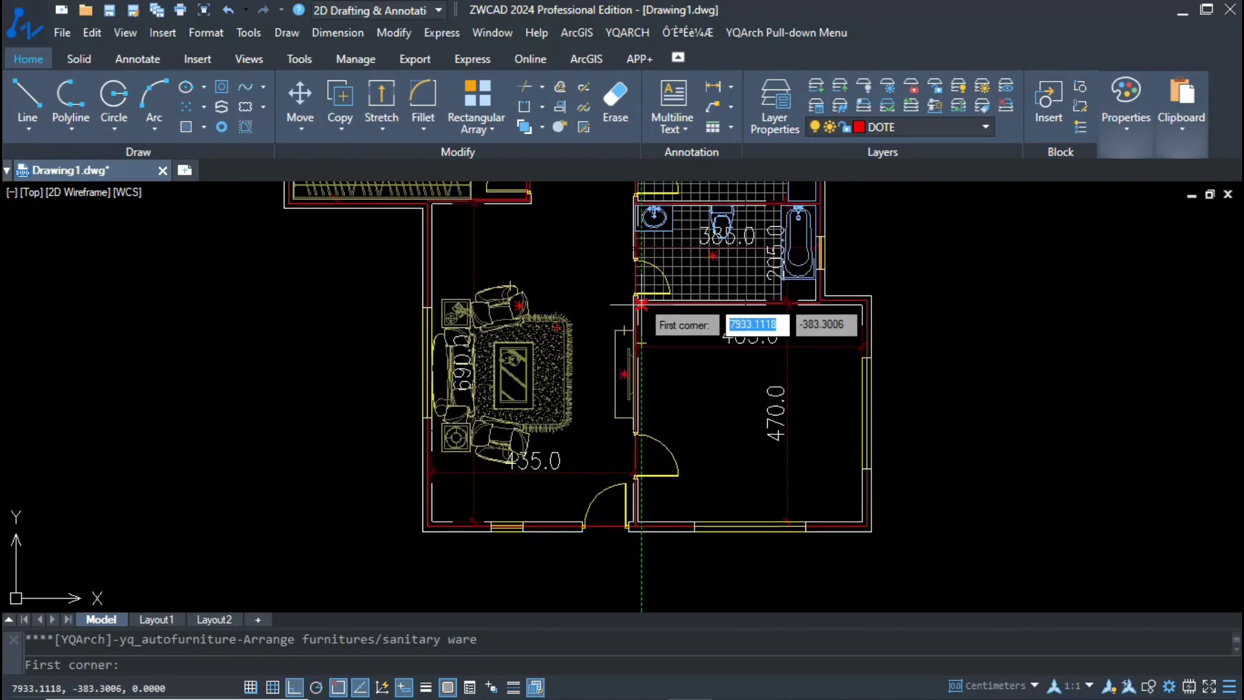
click(638, 304)
click(862, 521)
key(s)
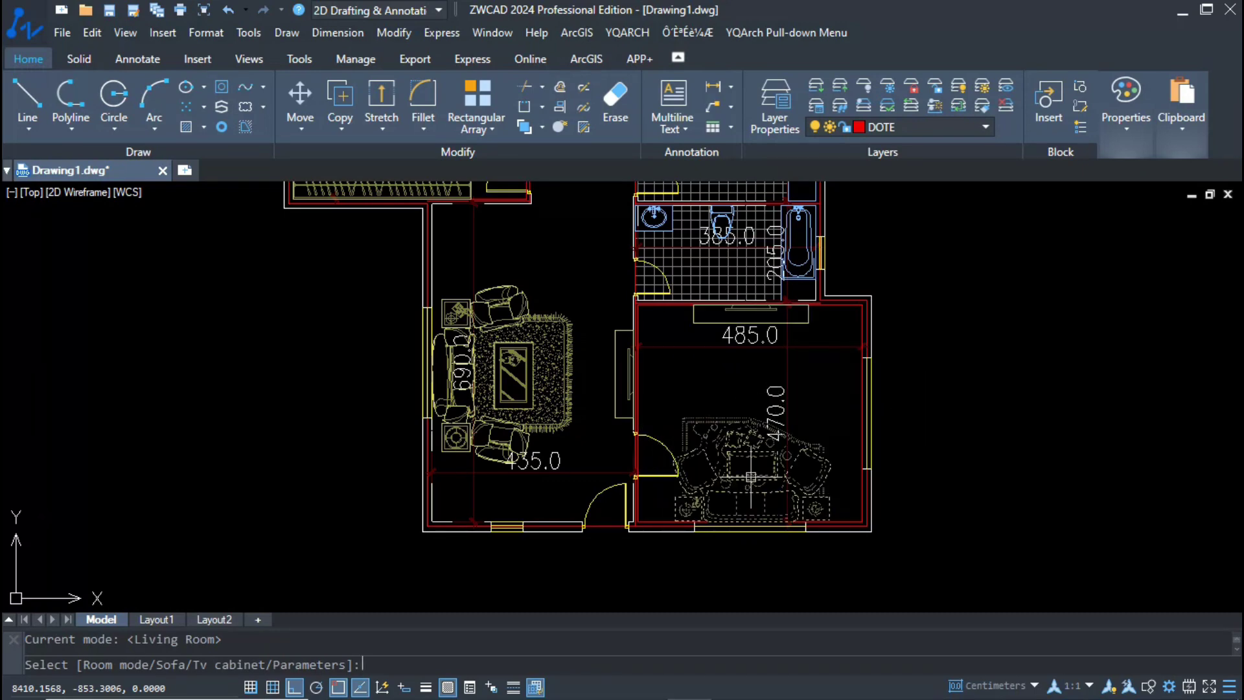
click(750, 484)
key(Escape)
Step: Move the sofa set in the 485 by 470 room slightly to the right
click(750, 492)
text(m)
key(Return)
click(1087, 380)
click(1097, 383)
Step: Try to insert 20 by 20 columns in the floor plan
scroll(808, 583, down, 2)
text(s)
key(Return)
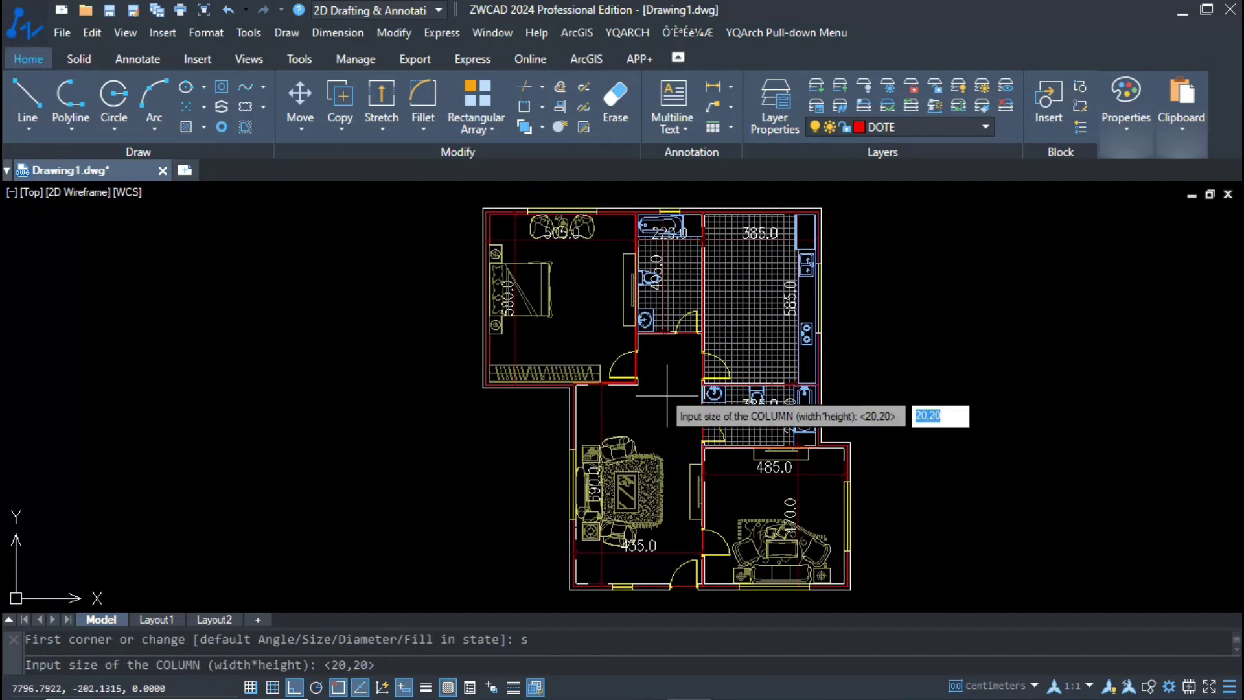
key(Return)
scroll(480, 201, up, 6)
key(ctrl+z)
scroll(565, 331, down, 5)
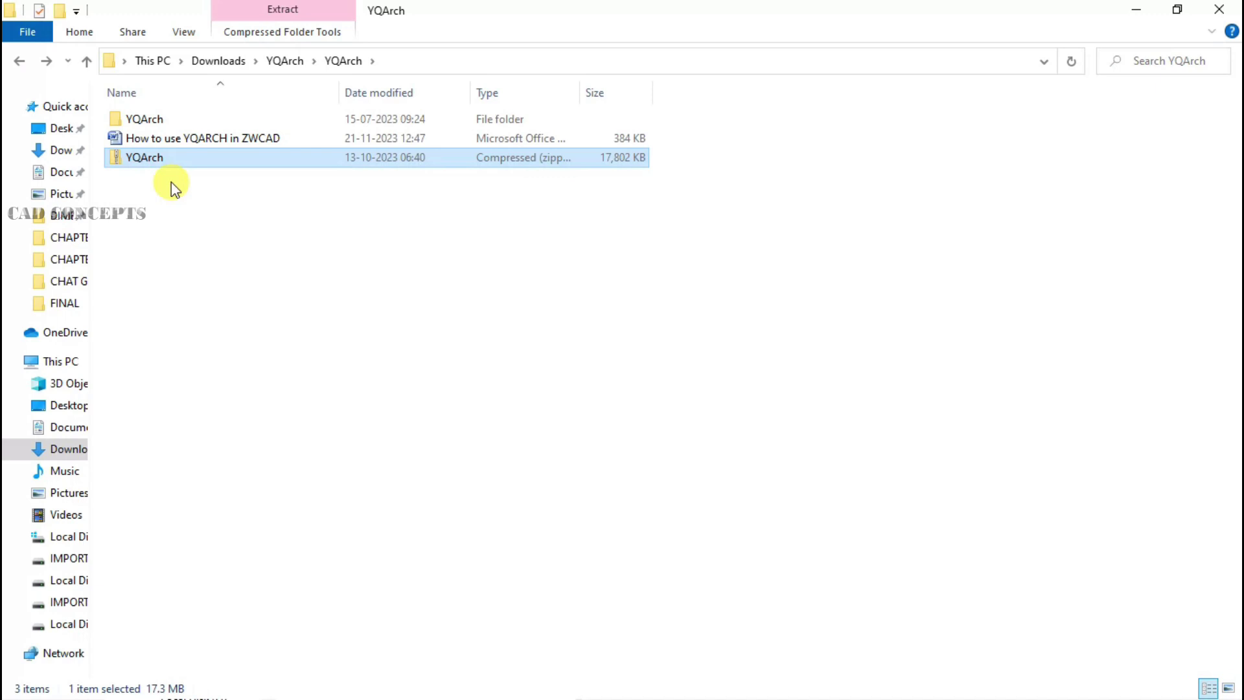
Step: Extract the YQArch archive and load install.vls from its sys folder into the open ZWCAD drawing
key(shift+F10)
click(204, 313)
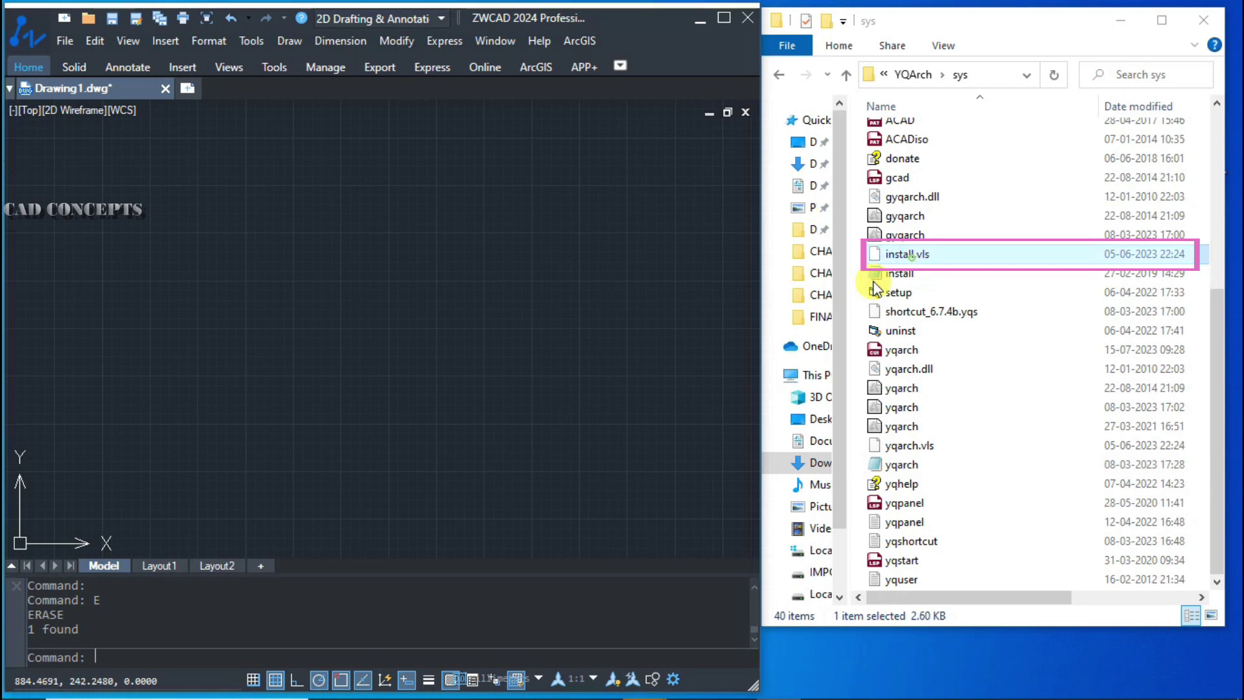
drag(873, 283, 609, 393)
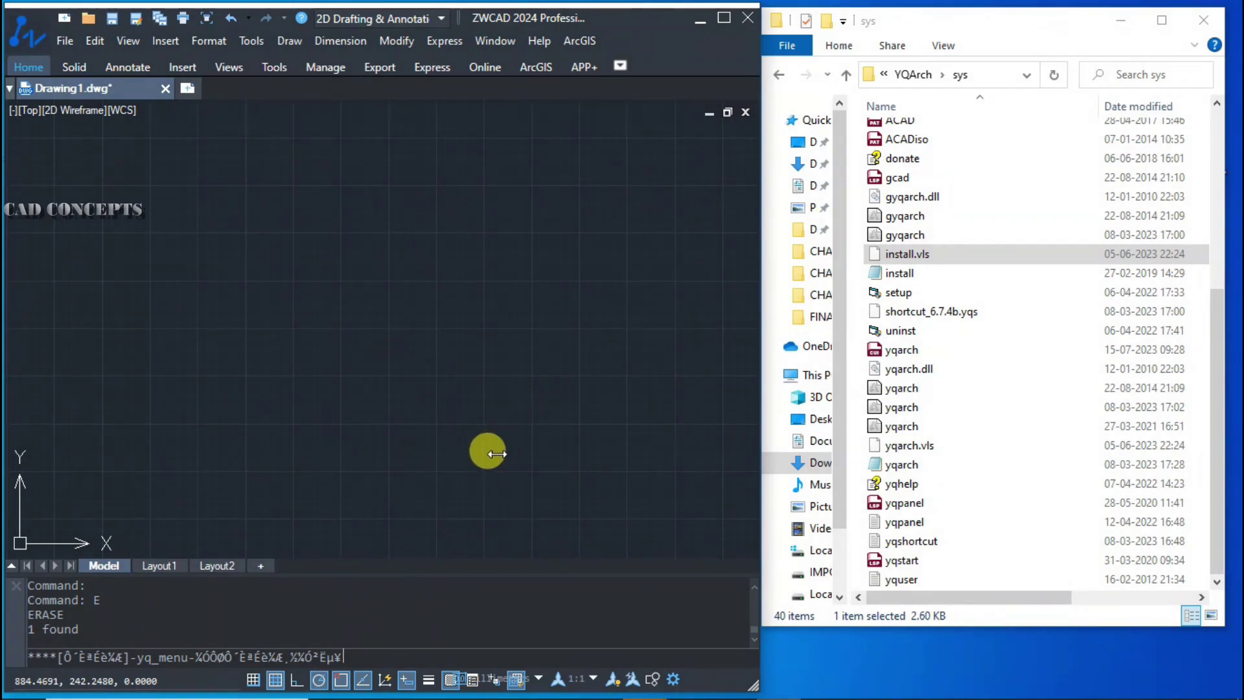
double_click(712, 8)
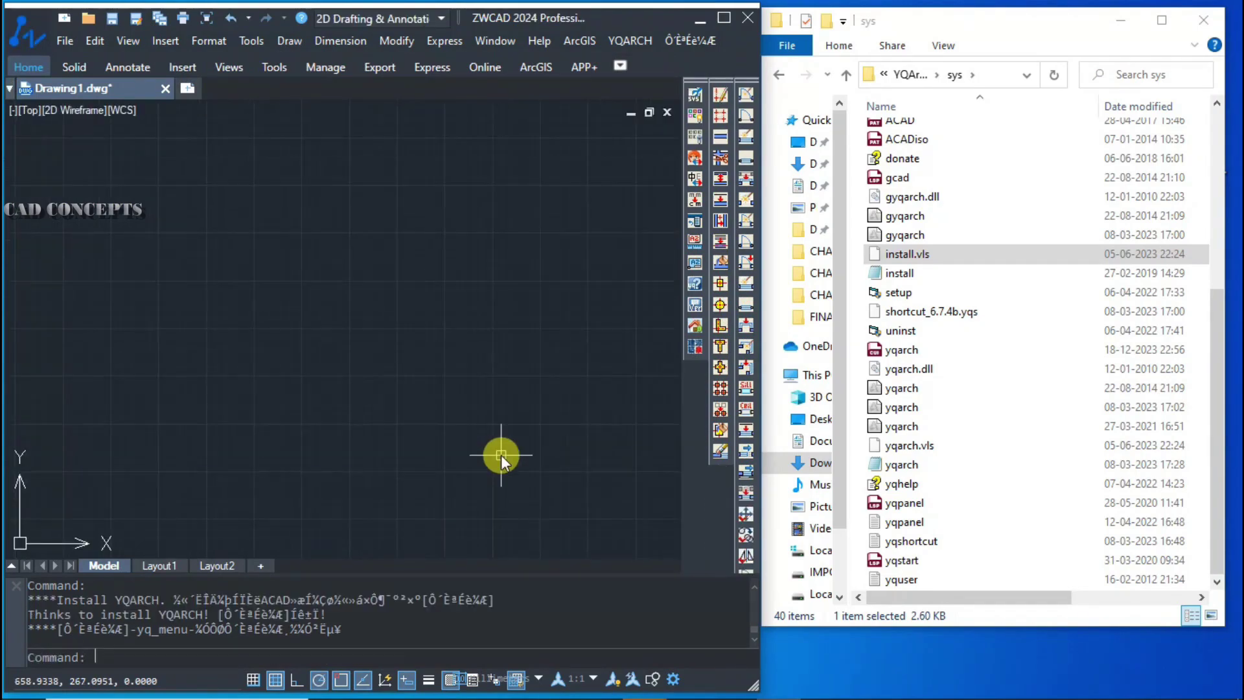
click(723, 19)
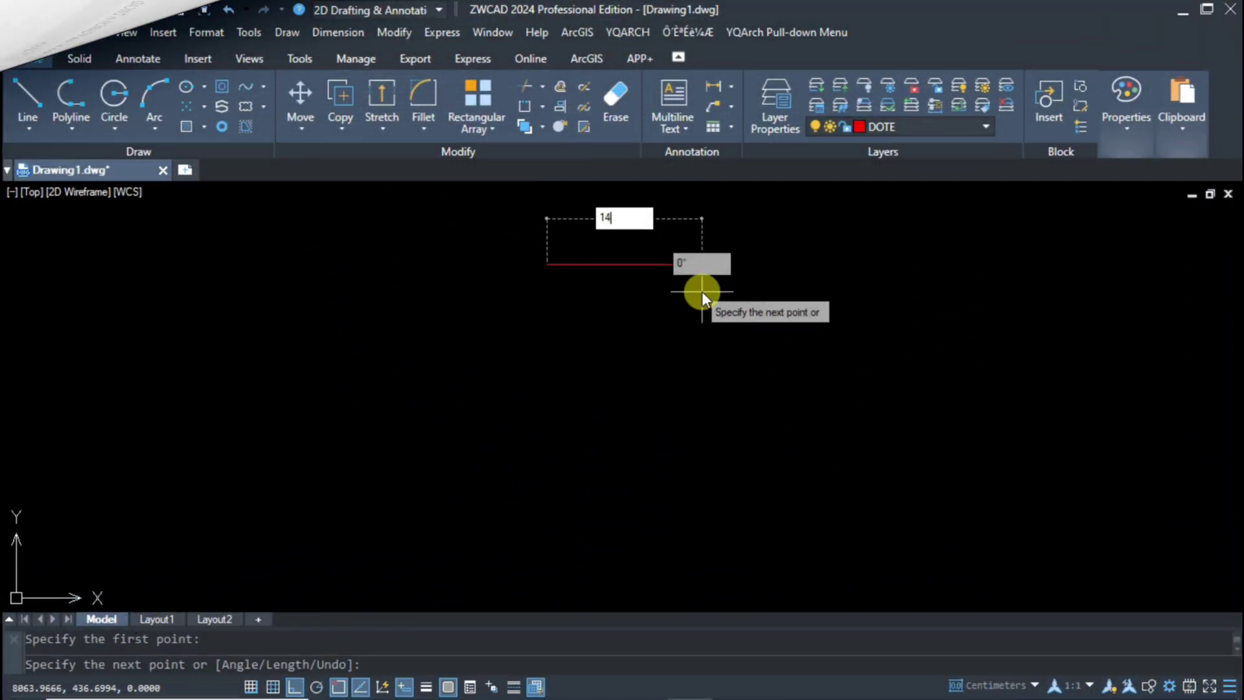
Step: Draw centre lines 1400 cm to the right, 1100 cm down and a further 200 cm down
text(00)
key(Return)
text(1100)
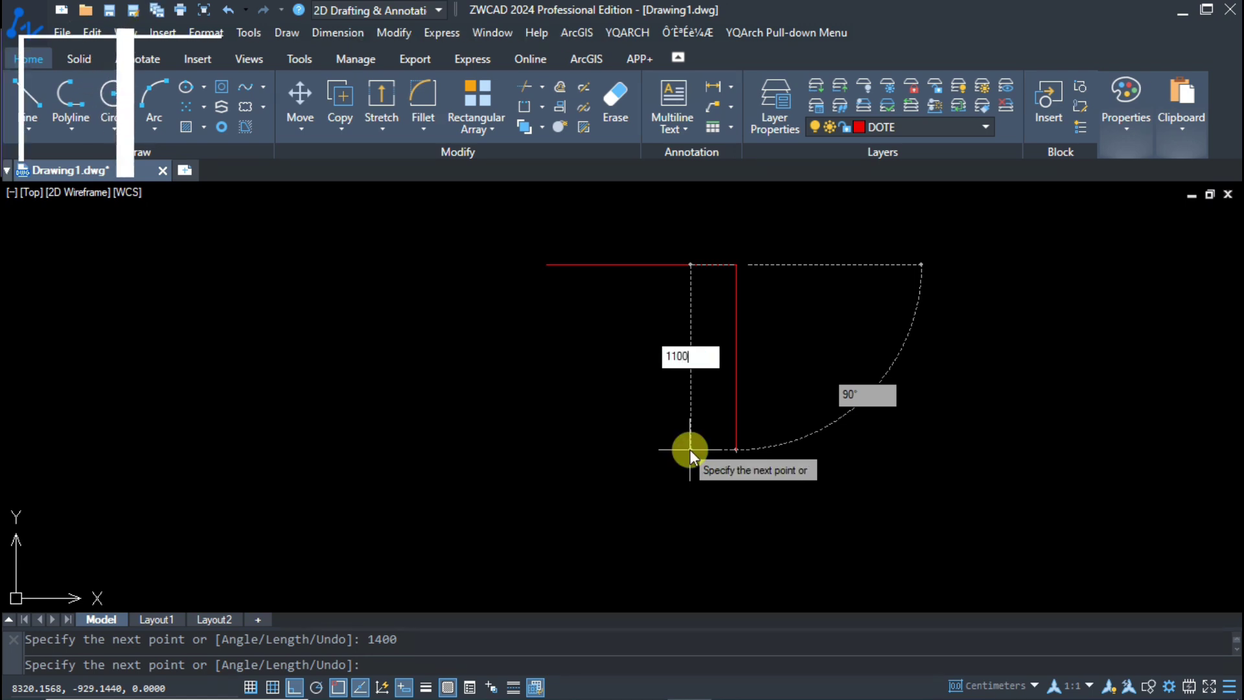
key(Return)
text(200)
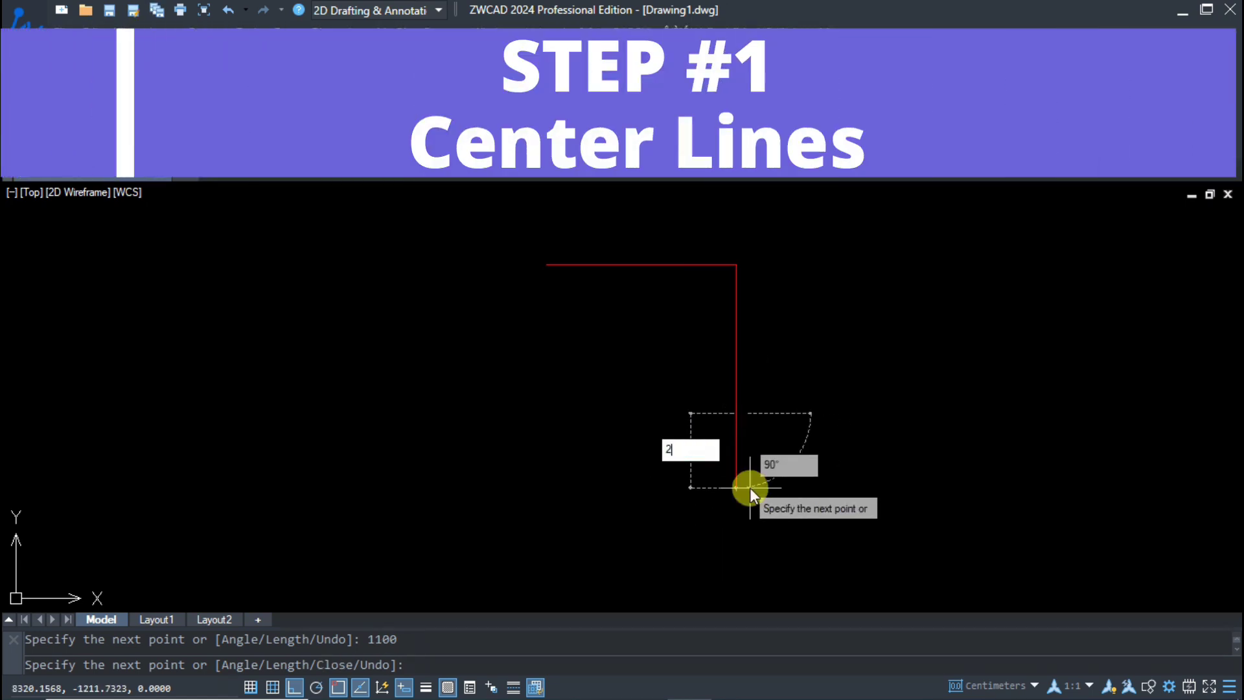
key(Return)
Step: Continue the centre lines 800 cm left, 700 cm up, 300 cm left and up to the top line
text(800)
key(Return)
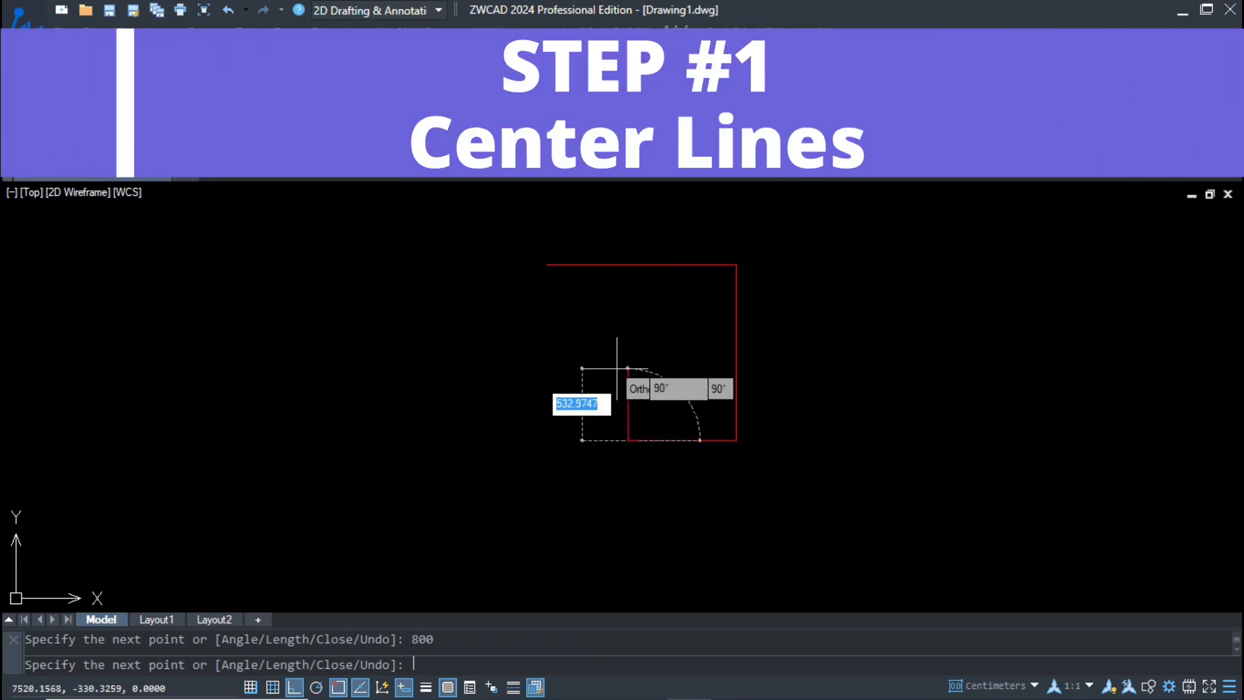
text(700)
key(Return)
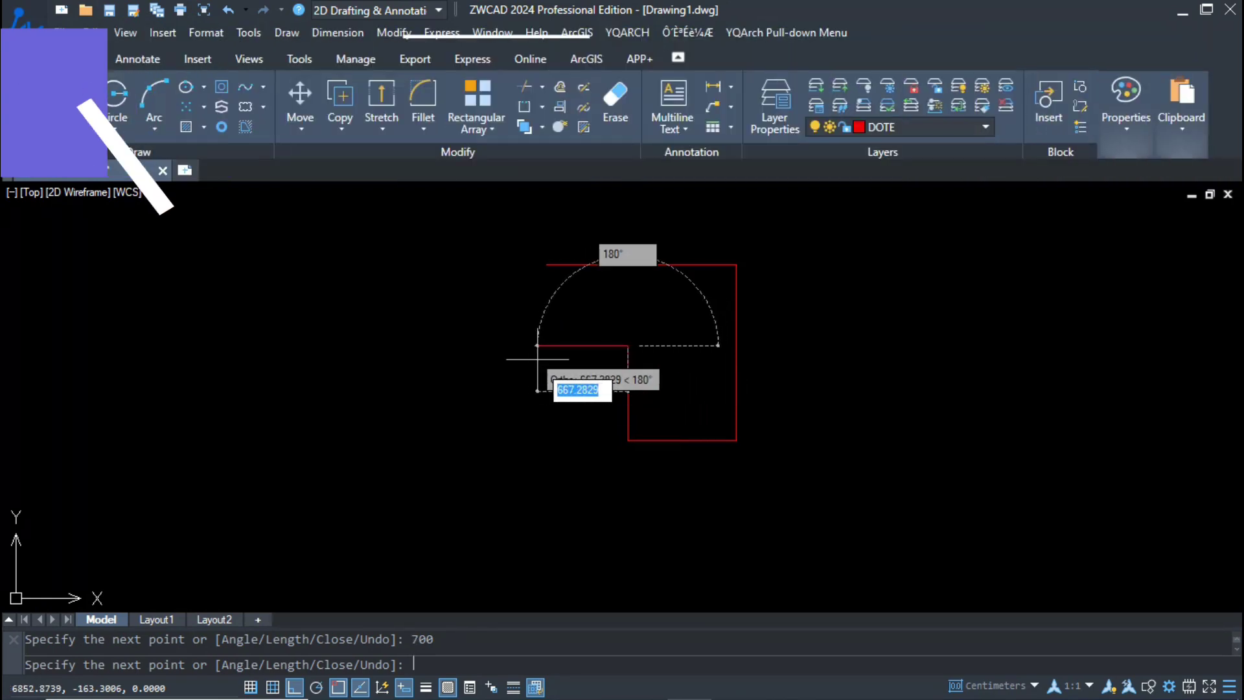
text(300)
key(Return)
click(587, 265)
key(Return)
Step: Shorten the top centre line to the outline's left corner and extend the 300 cm line to the right edge
click(565, 264)
click(546, 265)
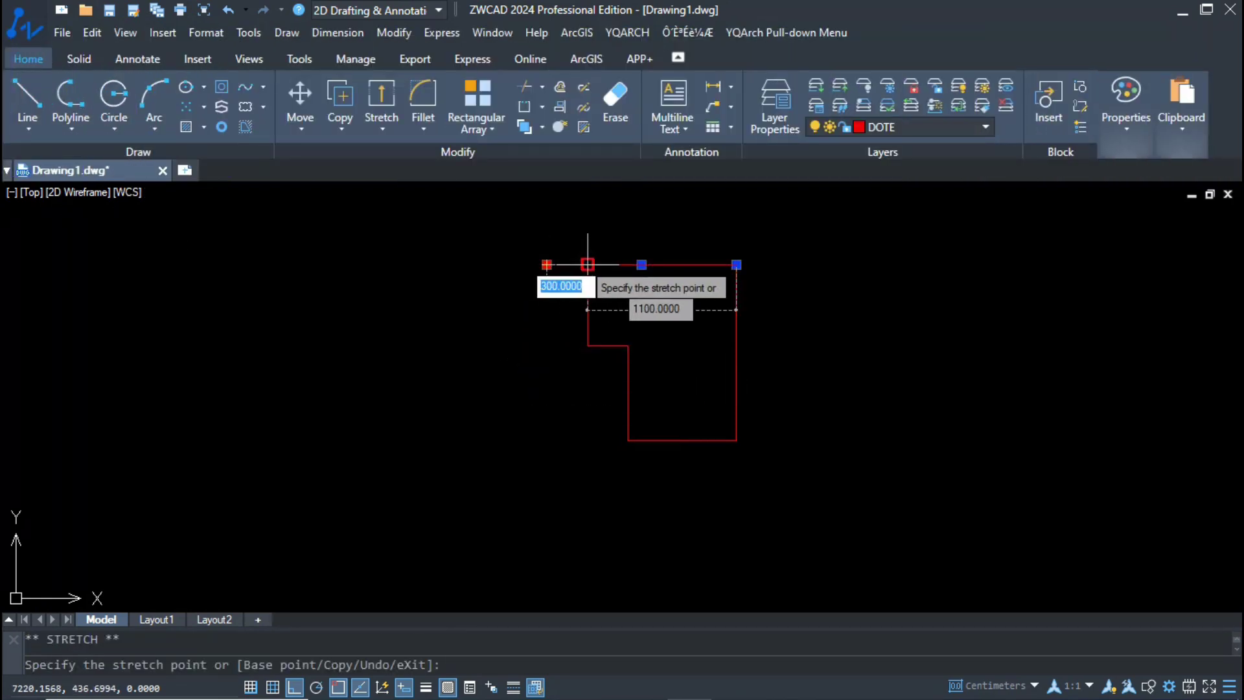
click(588, 265)
key(Escape)
click(613, 346)
click(628, 345)
click(736, 345)
key(Escape)
Step: Draw a vertical centre line from the bottom line's midpoint up to the top line
key(Return)
click(682, 440)
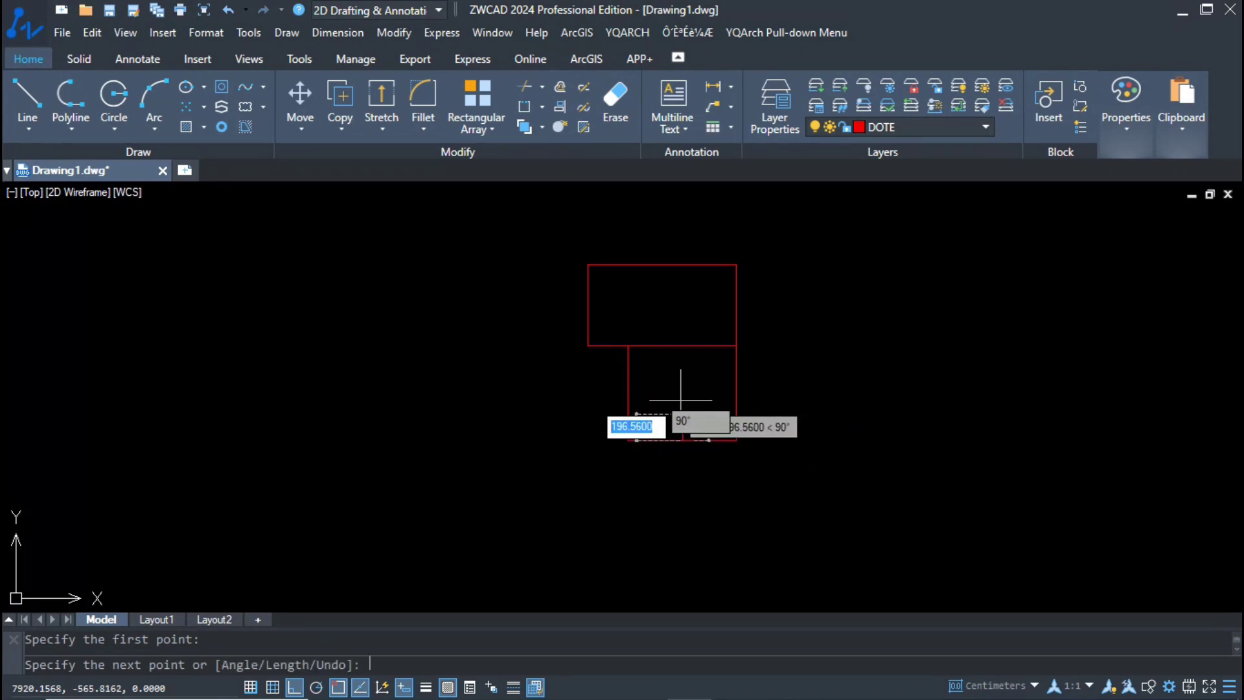
click(682, 264)
key(Return)
Step: Copy the middle vertical centre line 230 cm to the left
click(682, 330)
scroll(657, 352, up, 2)
text(co)
key(Return)
click(883, 381)
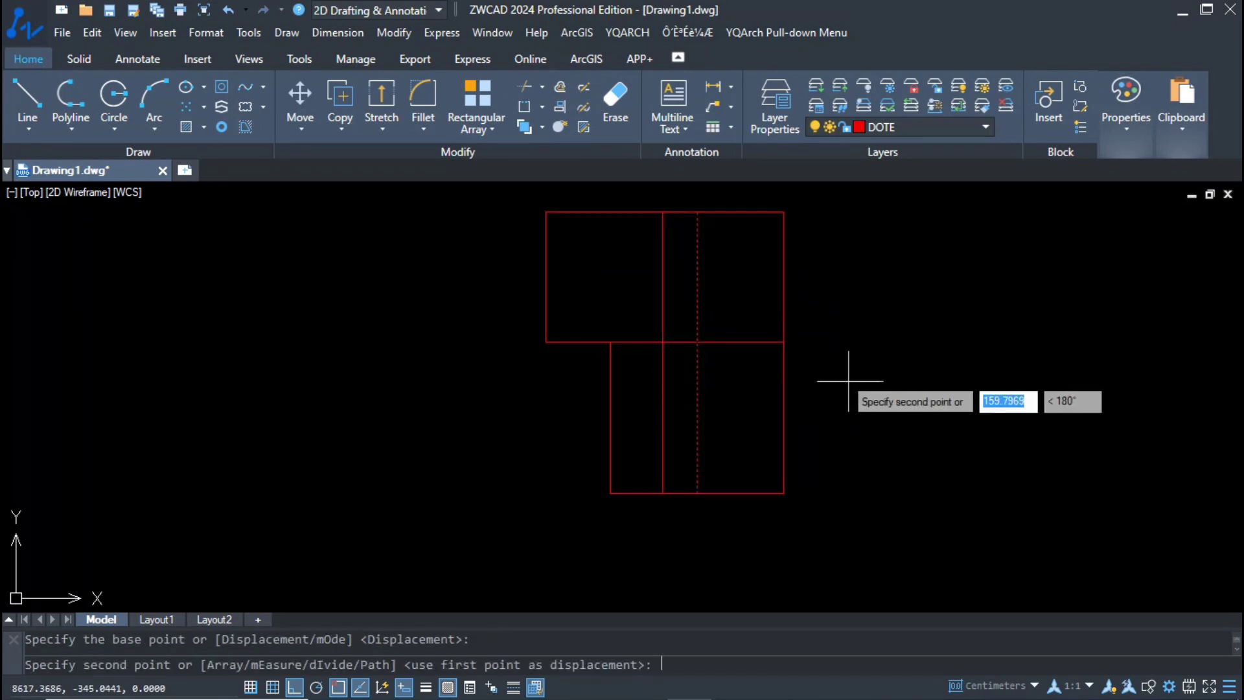
text(230)
key(Return)
key(Escape)
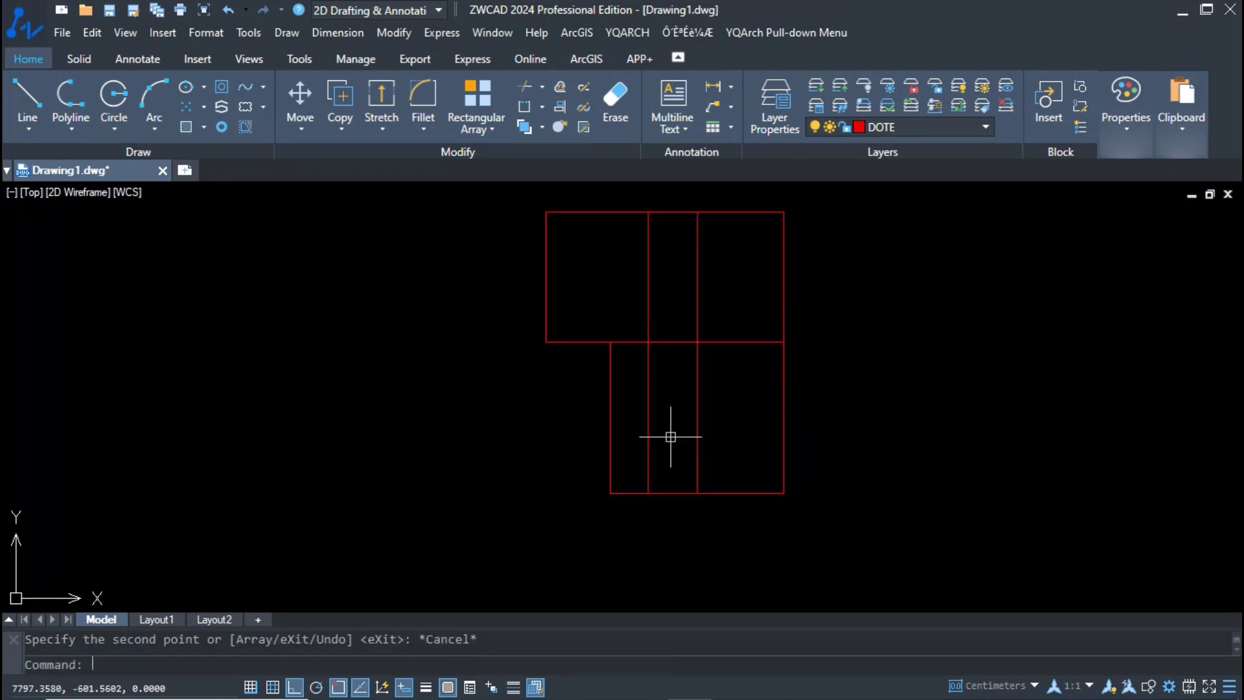
Step: Trim the copied vertical line below the horizontal middle line
text(tr)
key(Return)
key(Return)
text(trr)
key(Return)
click(650, 372)
key(Escape)
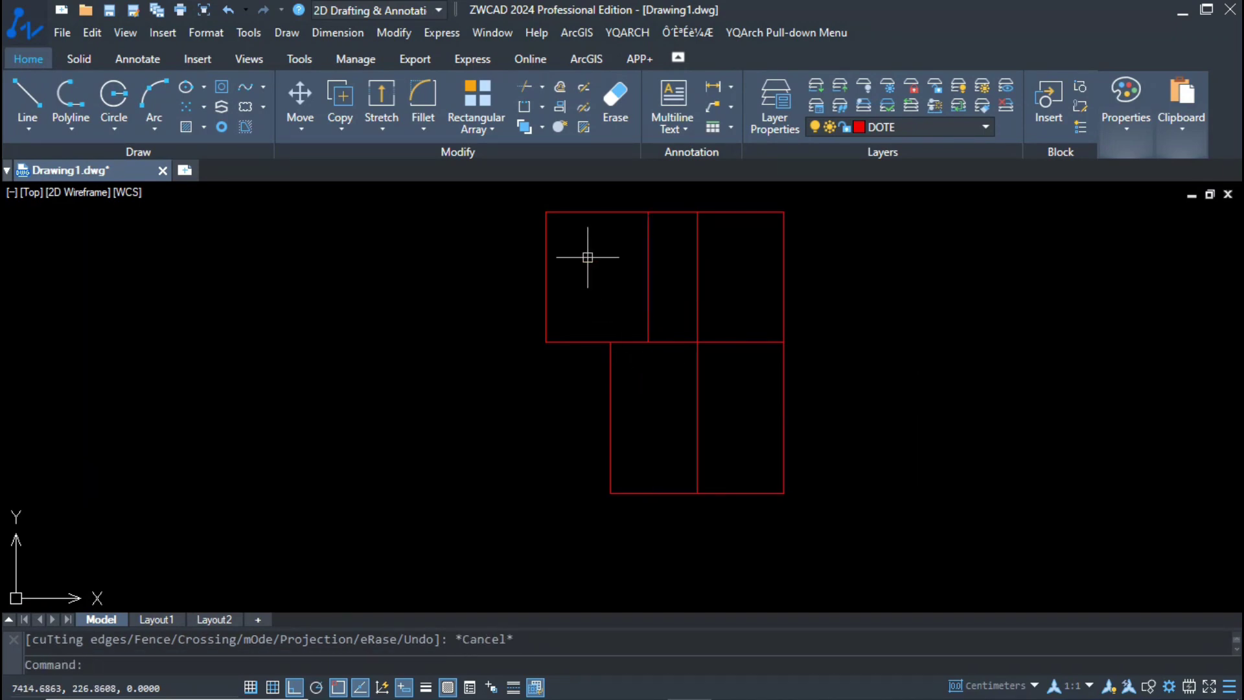
Step: Copy the horizontal middle centre line upward within the upper part of the plan
click(669, 342)
text(co)
key(Return)
click(830, 354)
text(1)
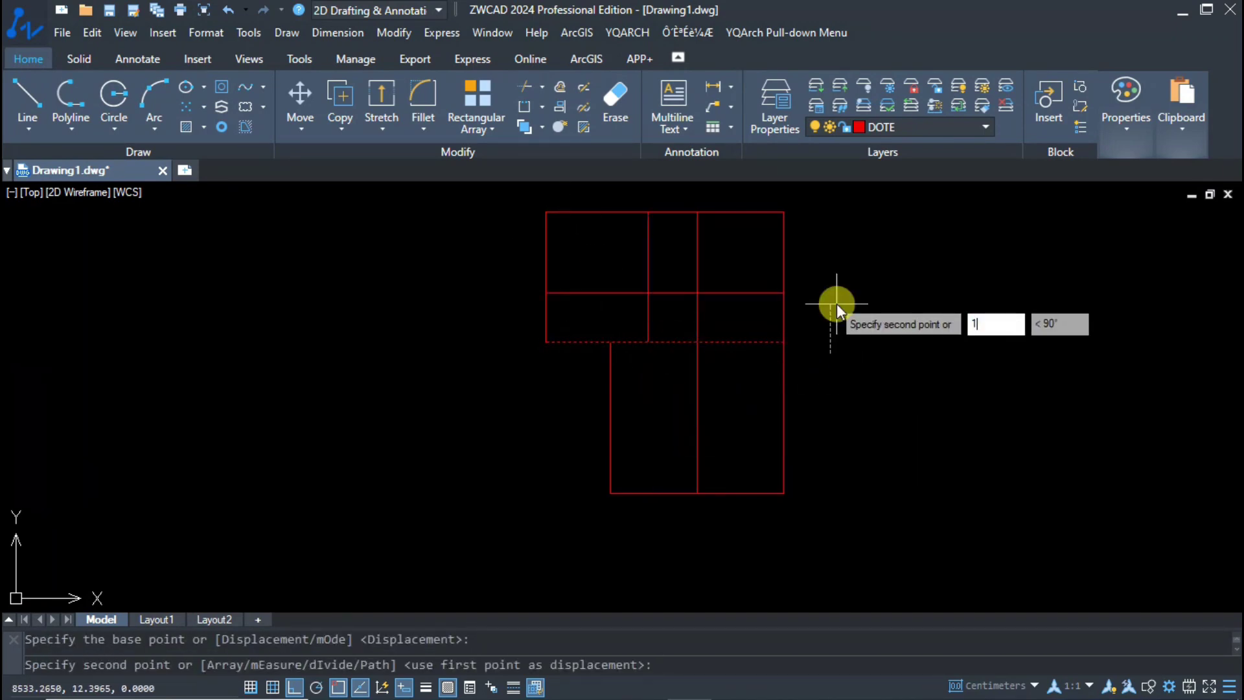
text(00)
key(Return)
key(Escape)
Step: Trim the copied horizontal line to the narrow middle bay and remove the original line's segment across that bay
text(tr)
key(Return)
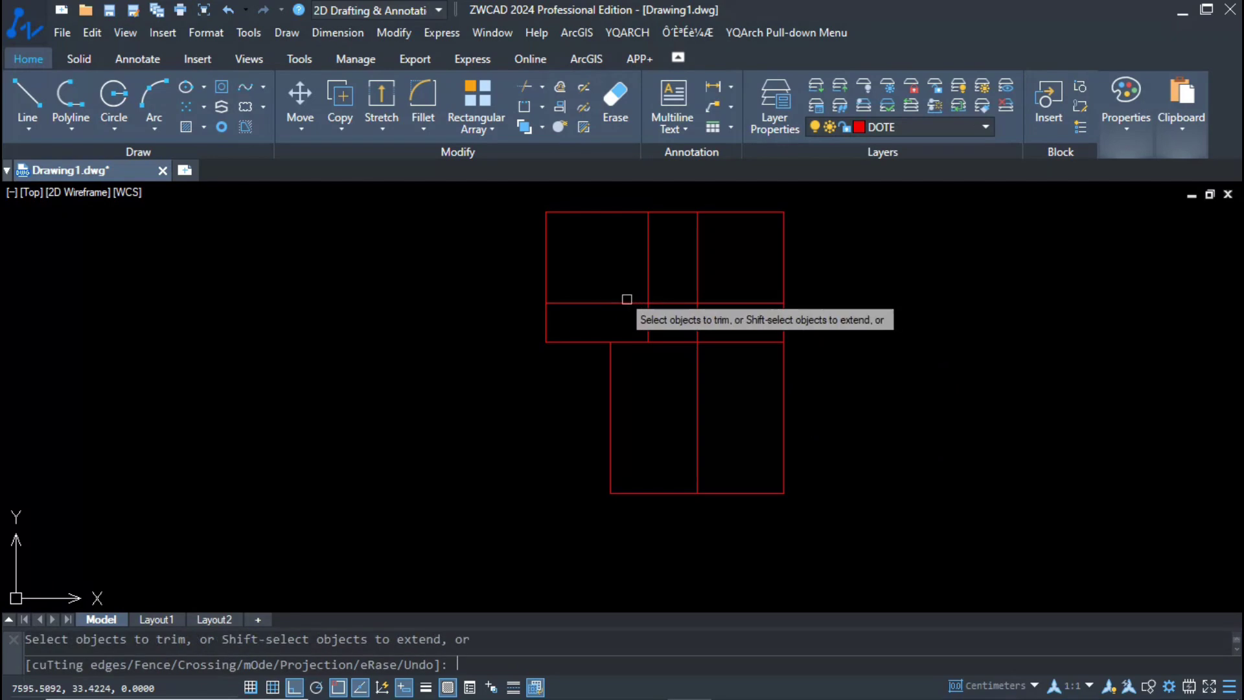
click(675, 347)
click(676, 337)
click(722, 305)
key(Escape)
Step: Copy the right bay's horizontal centre line 210 cm downward
click(745, 357)
click(741, 329)
text(co)
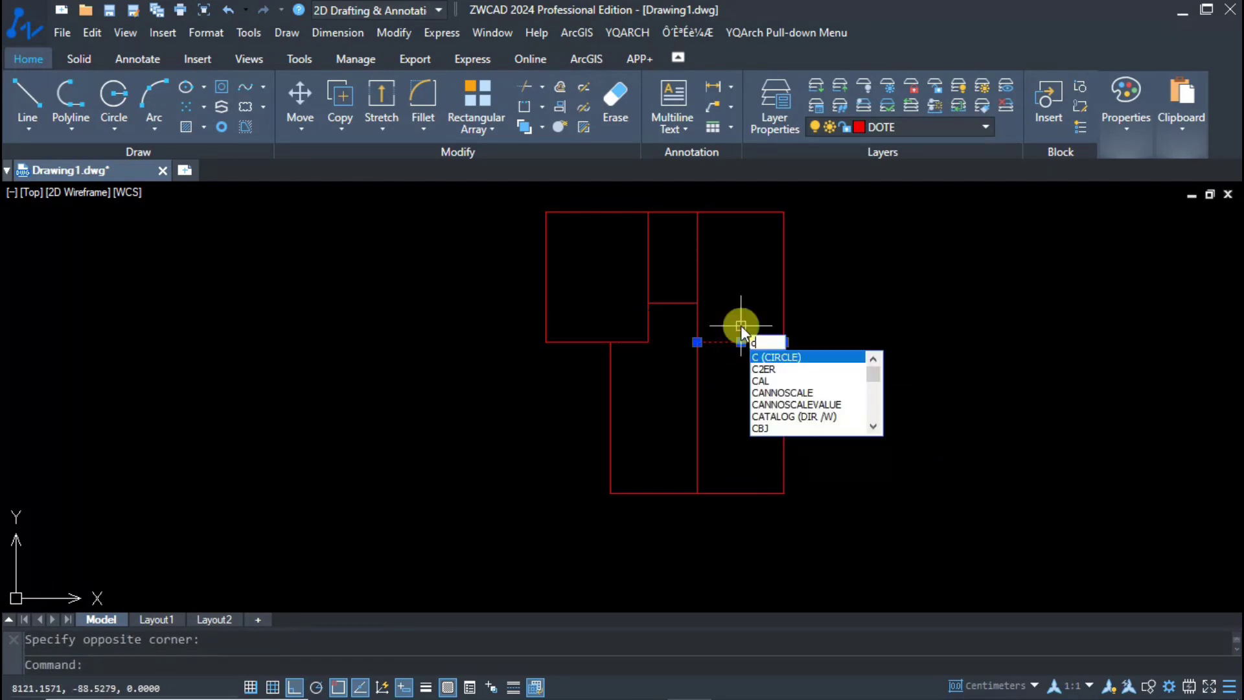
key(Return)
click(865, 379)
text(210)
key(Return)
key(Escape)
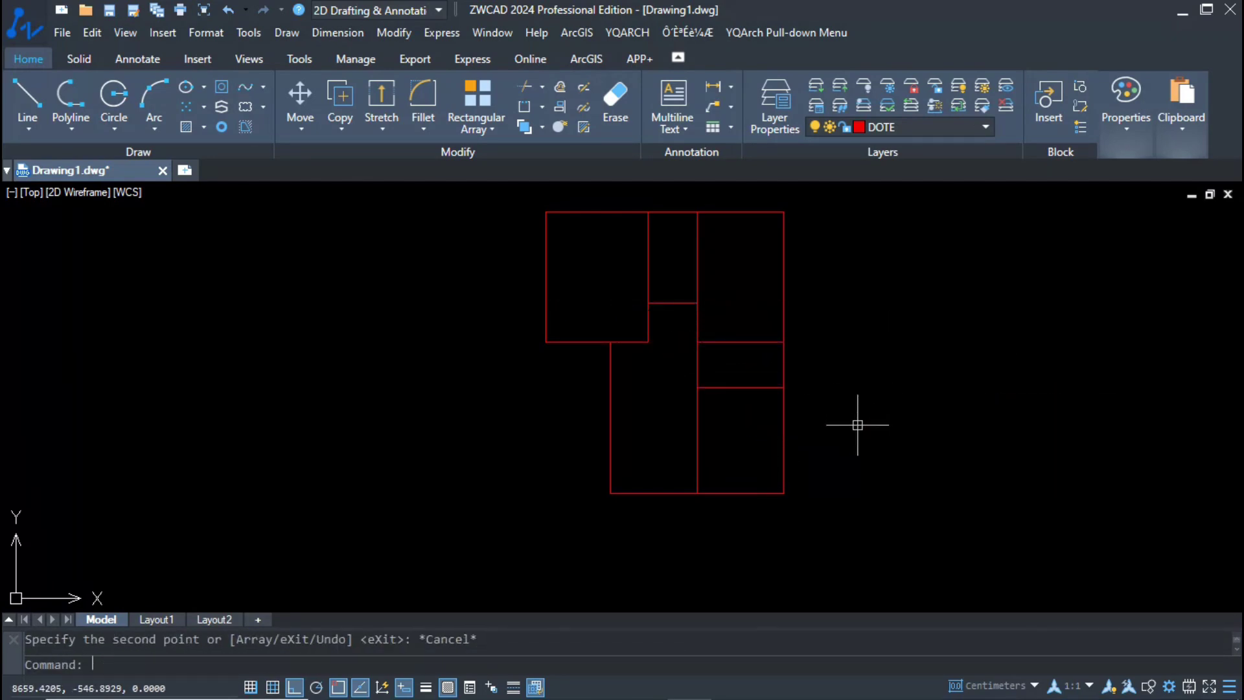
Step: Stretch the lower room's left centre line 50 cm to the left
click(453, 195)
key(Escape)
click(619, 320)
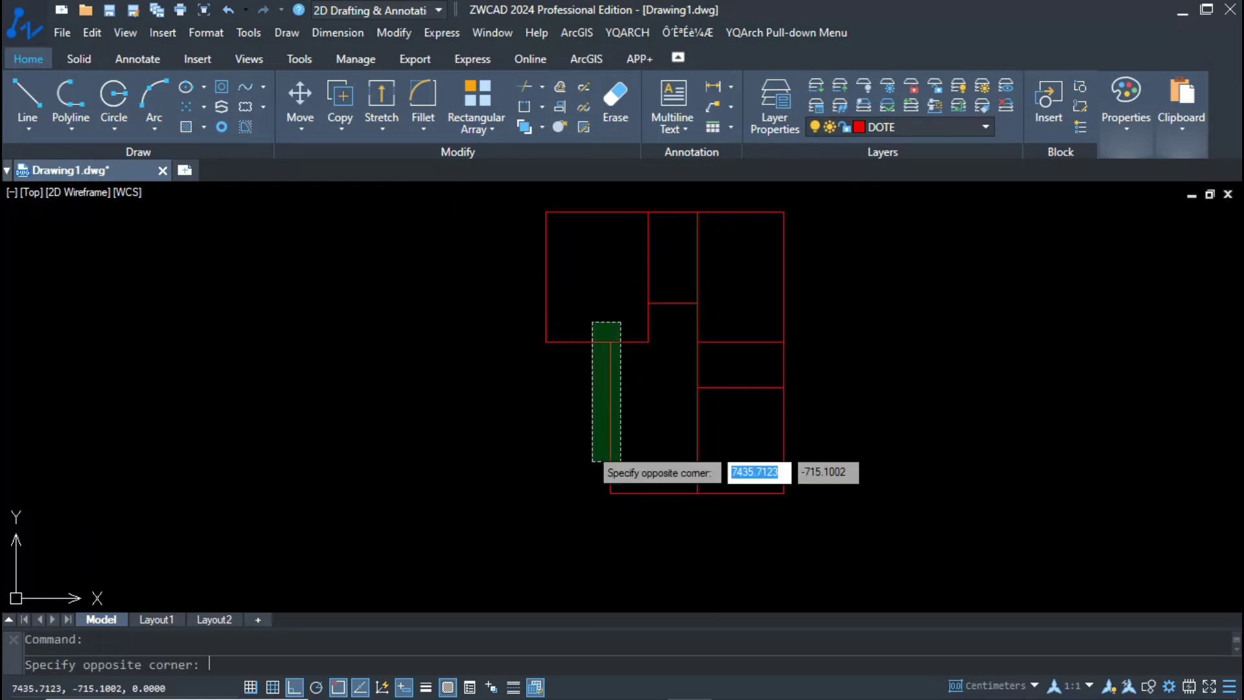
click(583, 522)
text(s)
key(Return)
click(580, 531)
text(50)
key(Return)
key(Escape)
Step: Stretch the upper-left room's left side 50 cm to the left
click(570, 411)
click(517, 240)
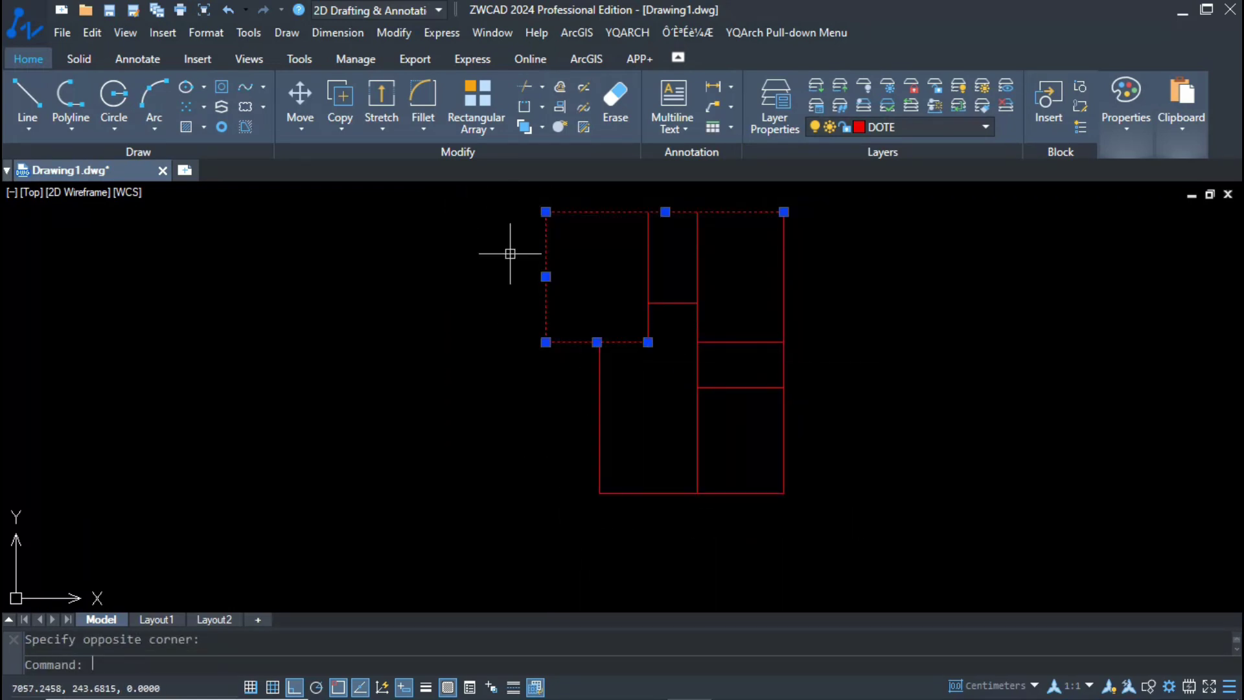
key(s)
key(Return)
click(485, 402)
text(50)
key(Return)
key(Escape)
middle_drag(951, 447, 957, 455)
click(445, 552)
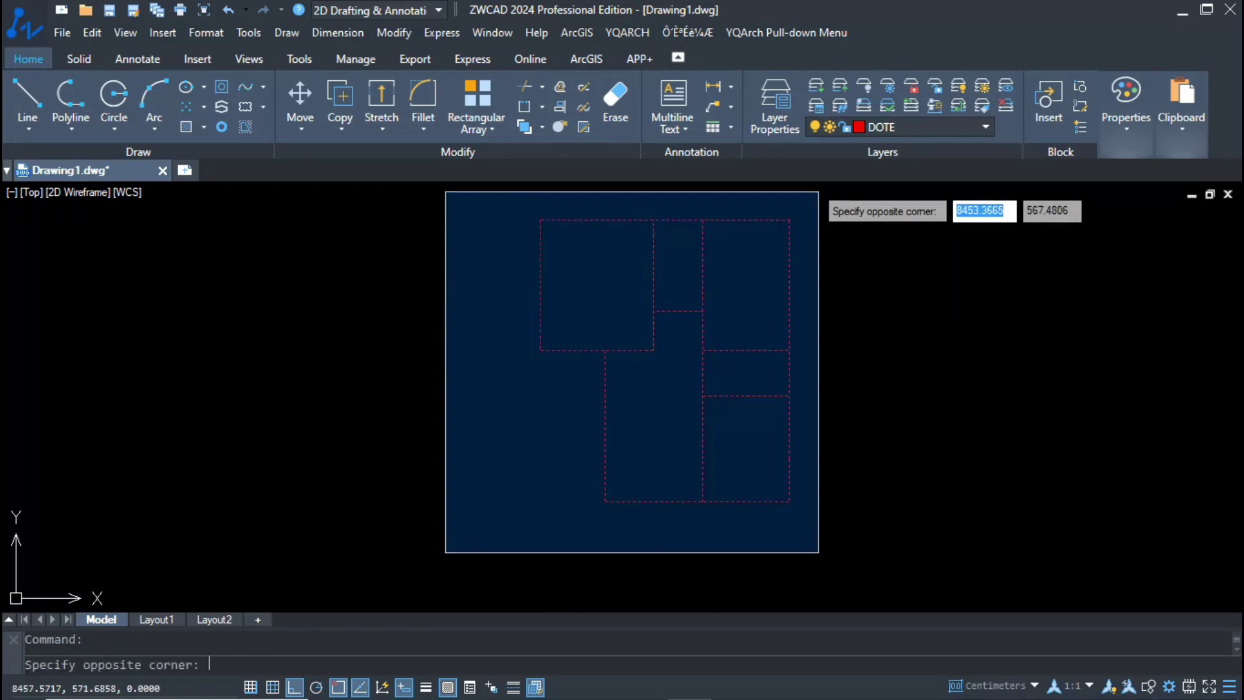
click(820, 192)
key(Escape)
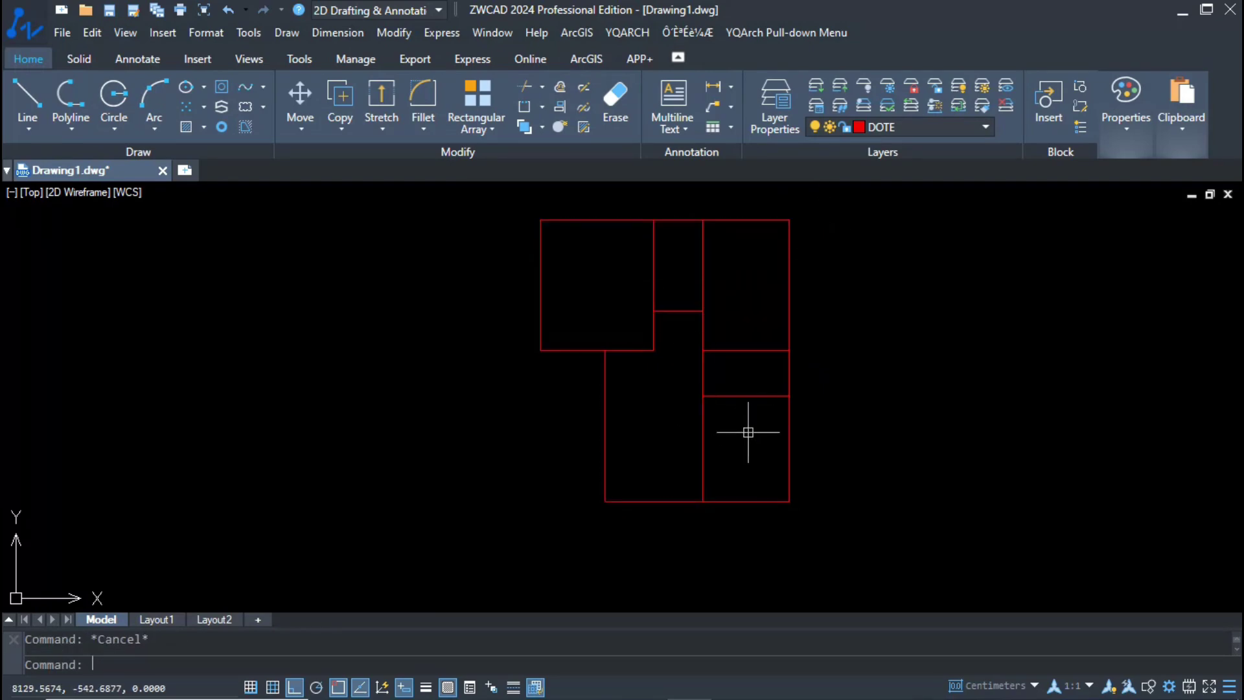
click(804, 418)
click(410, 201)
key(Escape)
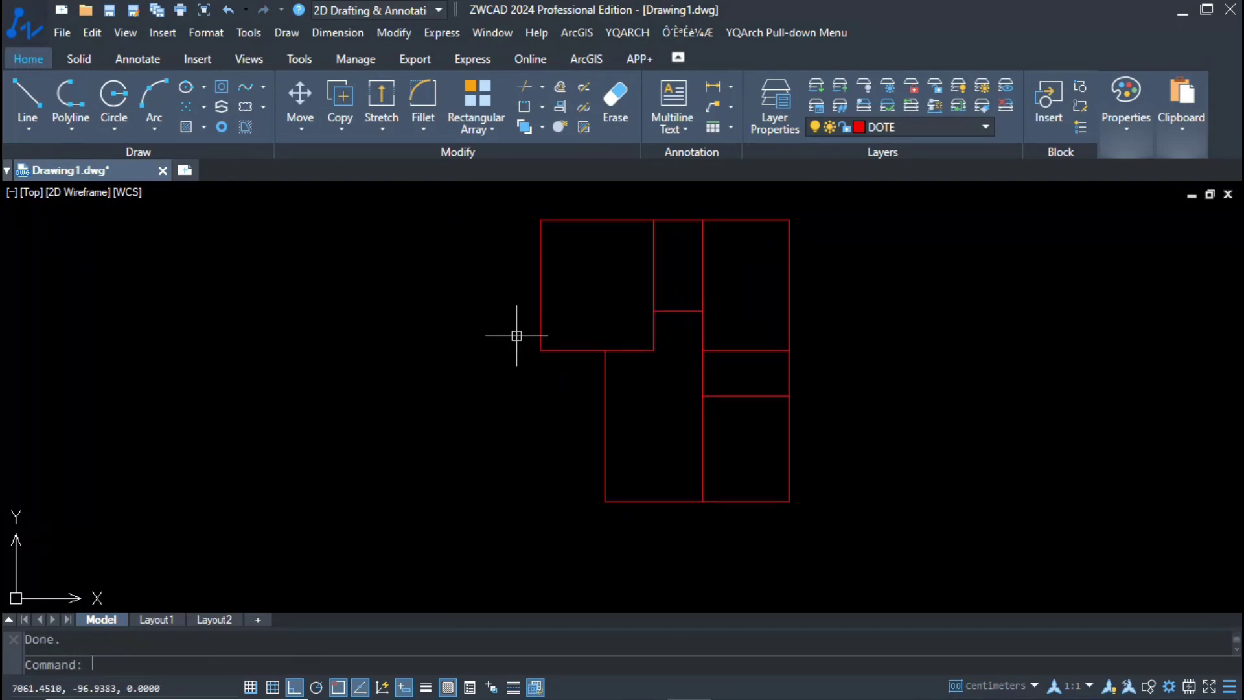
Step: Stretch the lower-right room's right side 100 cm to the right
click(815, 367)
click(778, 541)
shift+click(815, 379)
shift+click(757, 294)
key(s)
key(Return)
click(901, 421)
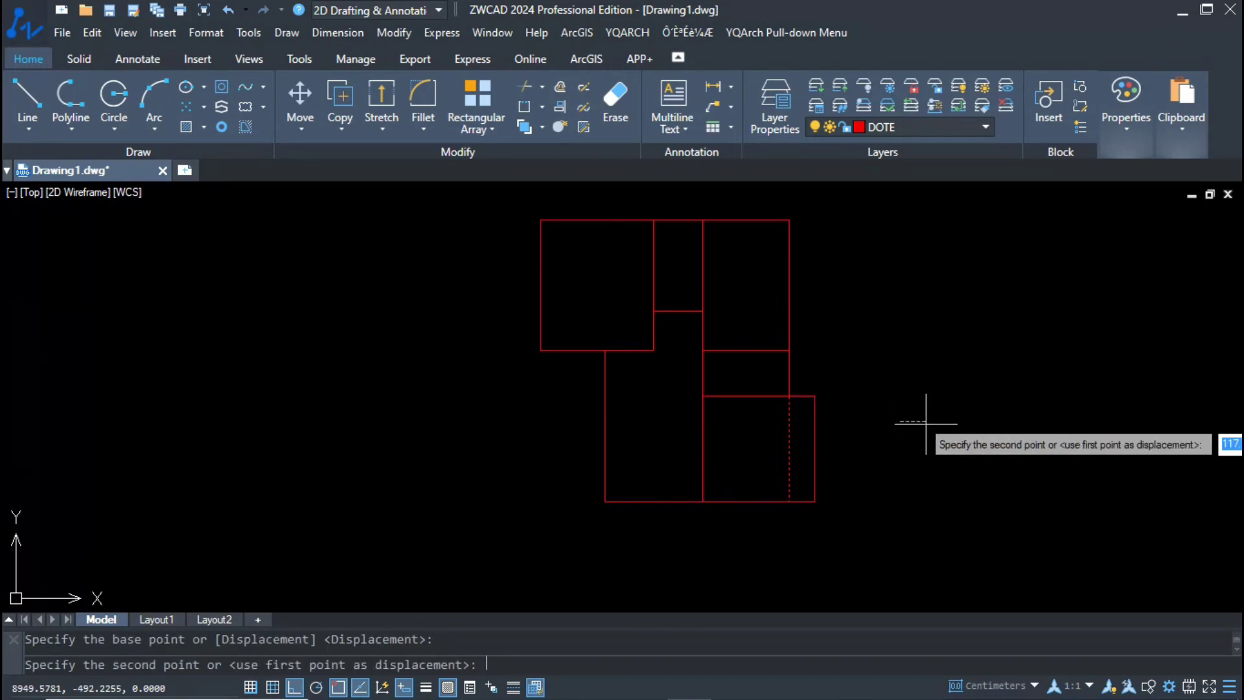
text(100)
key(Return)
scroll(855, 551, up, 2)
middle_drag(866, 438, 916, 508)
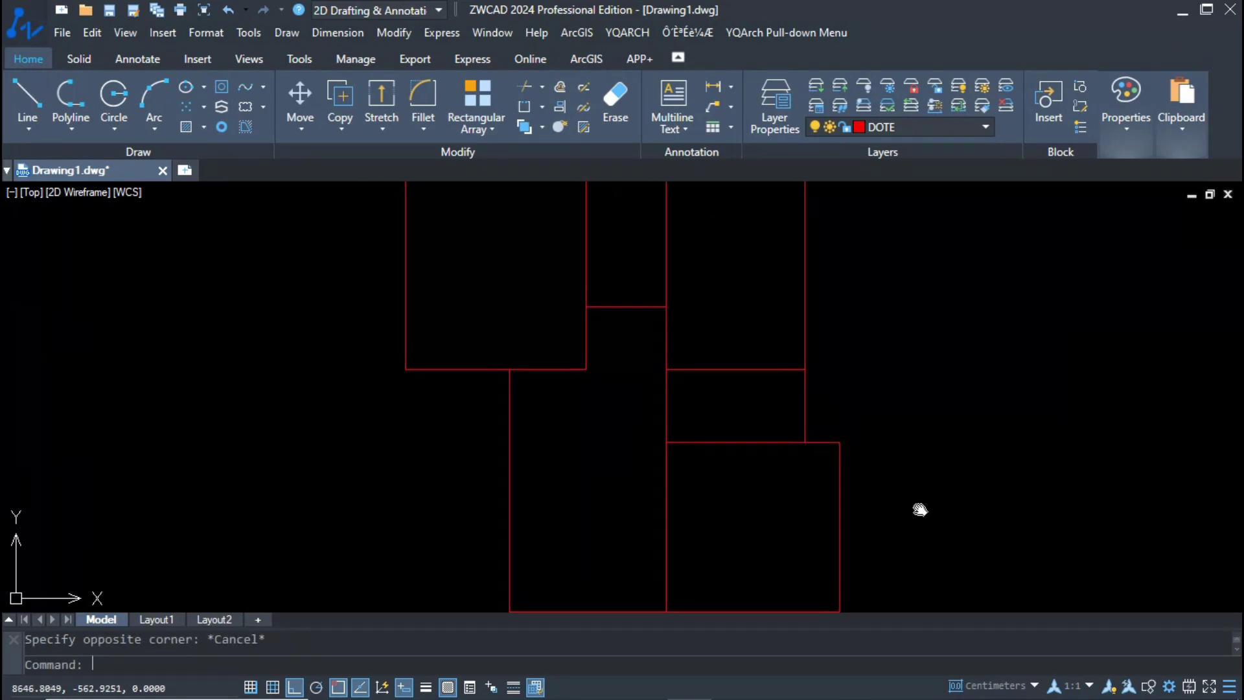
Step: Move the horizontal centre line between the small right-hand room and the lower-right room 5 cm downward
scroll(910, 503, down, 2)
text(z)
key(Return)
text(w)
key(Return)
click(578, 286)
click(897, 599)
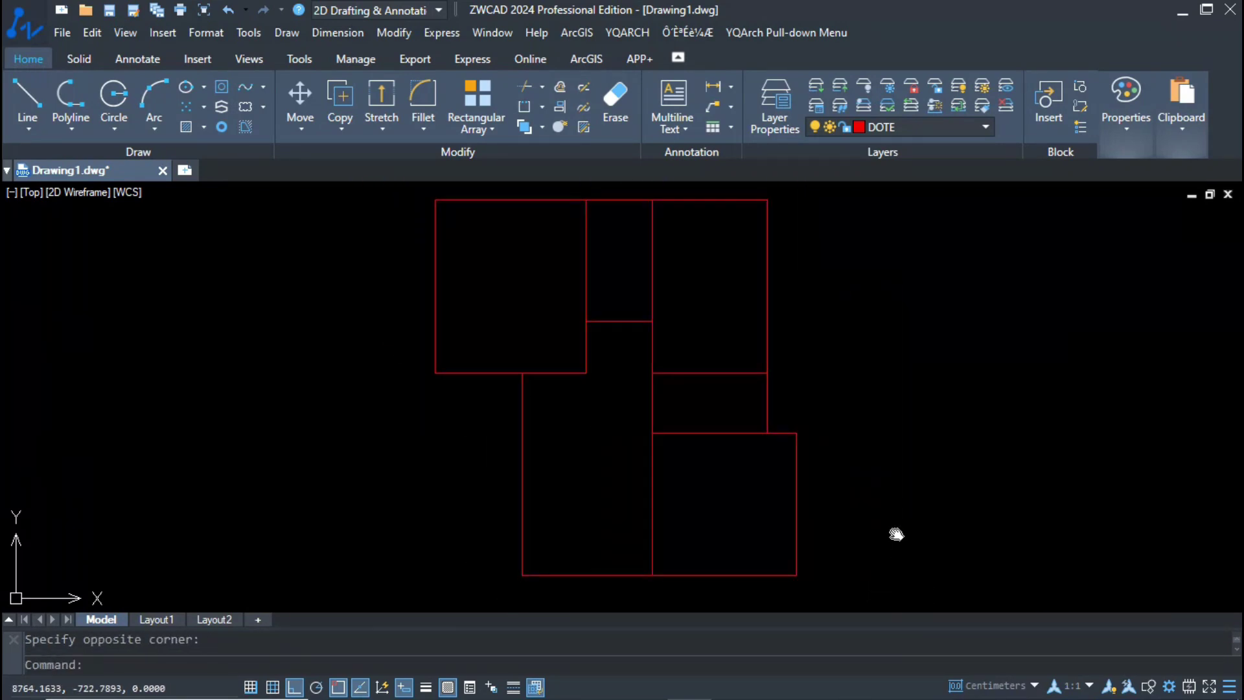
key(Escape)
drag(838, 575, 395, 188)
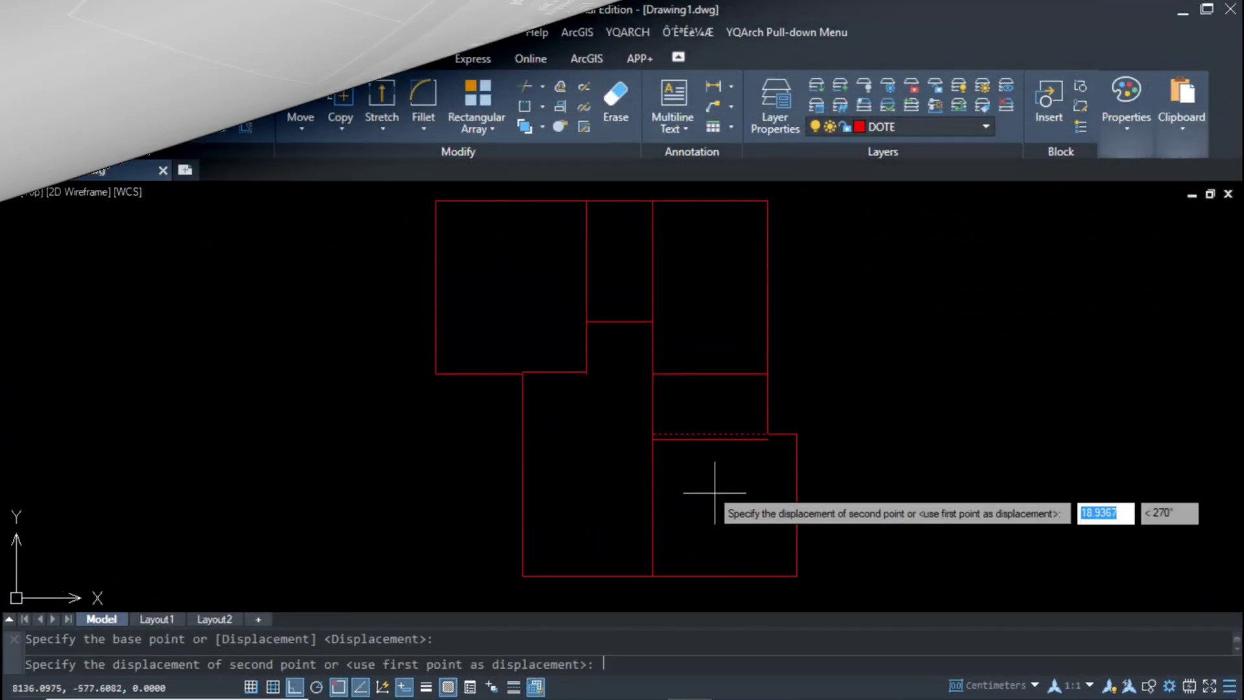
key(Escape)
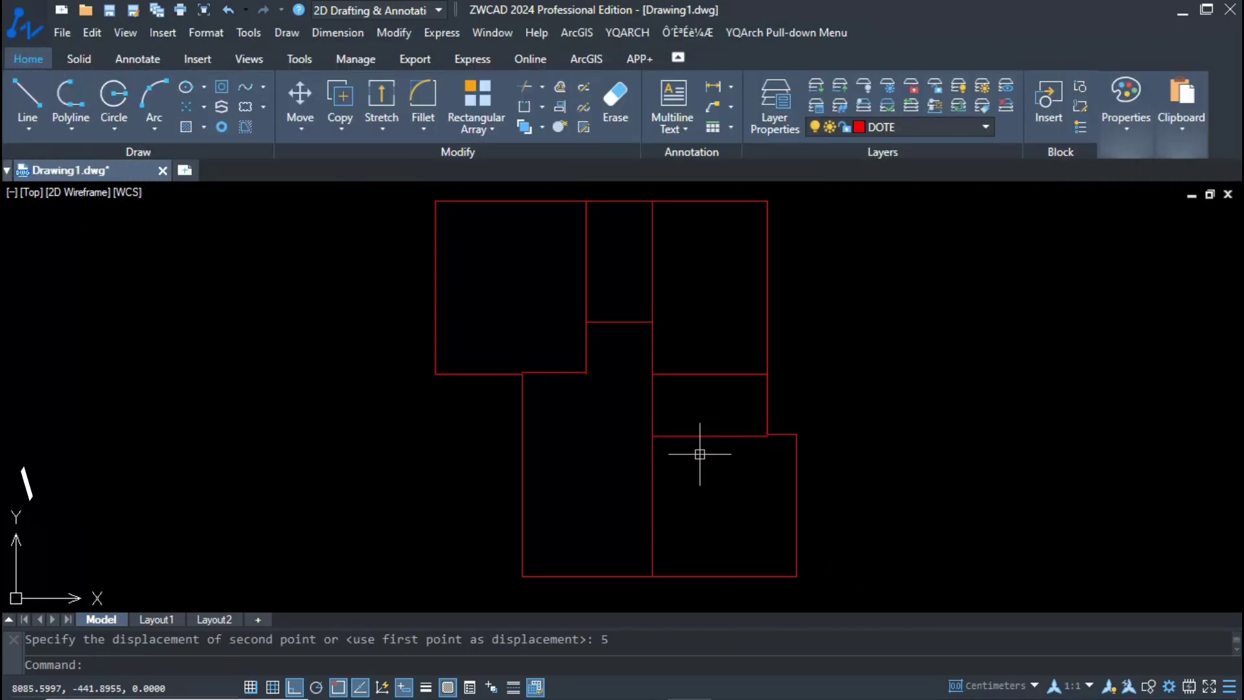
Step: Convert the interior partition centre lines to walls with a thickness of 10 using the YQArch XWW command
text(xww)
key(Return)
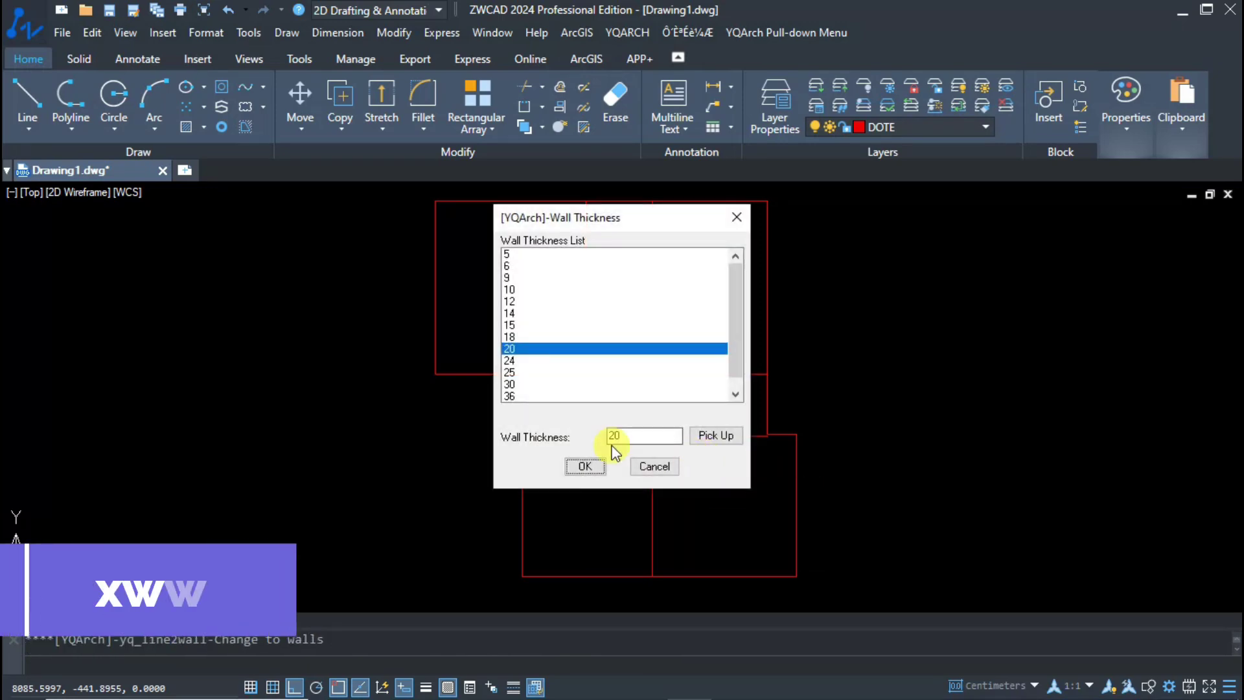
double_click(512, 289)
click(703, 270)
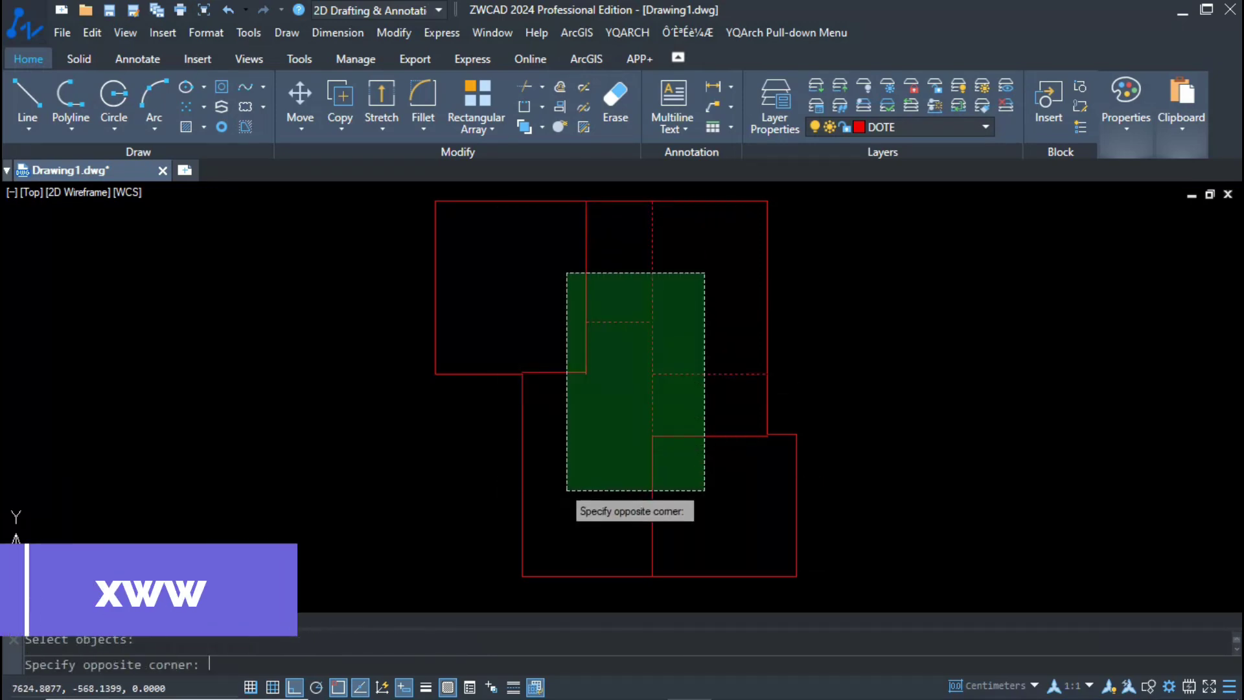
click(559, 487)
key(Return)
key(Return)
key(Return)
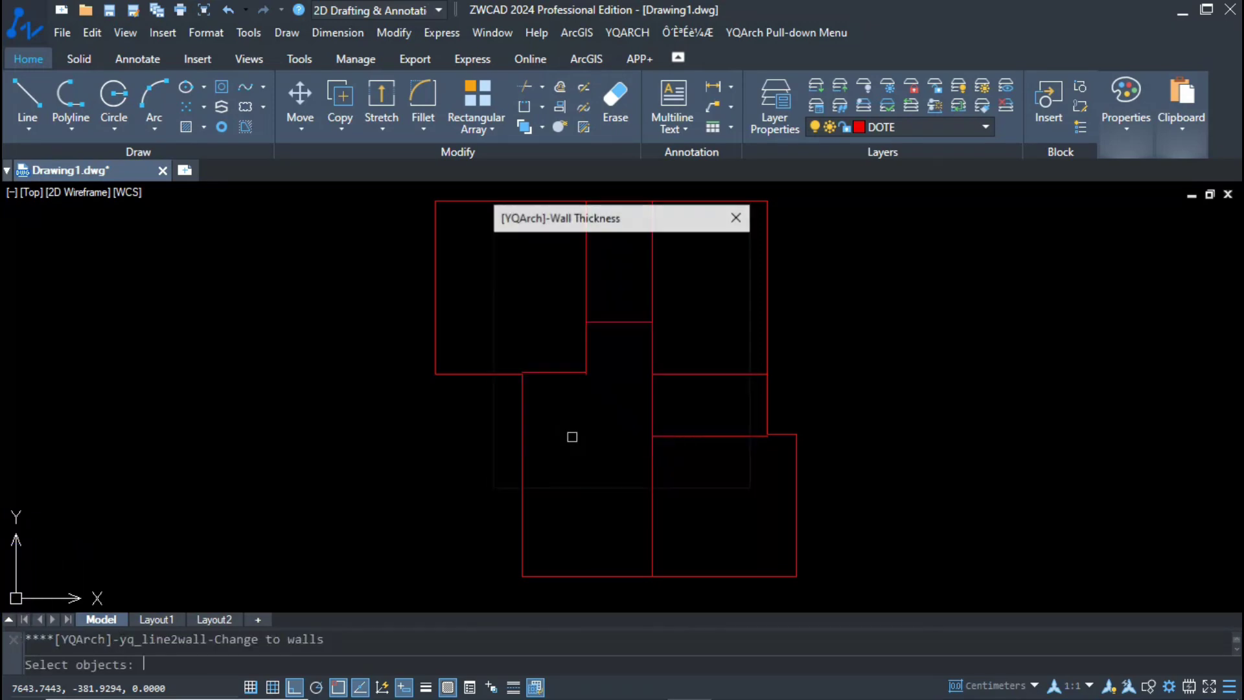
click(675, 304)
click(539, 503)
key(Return)
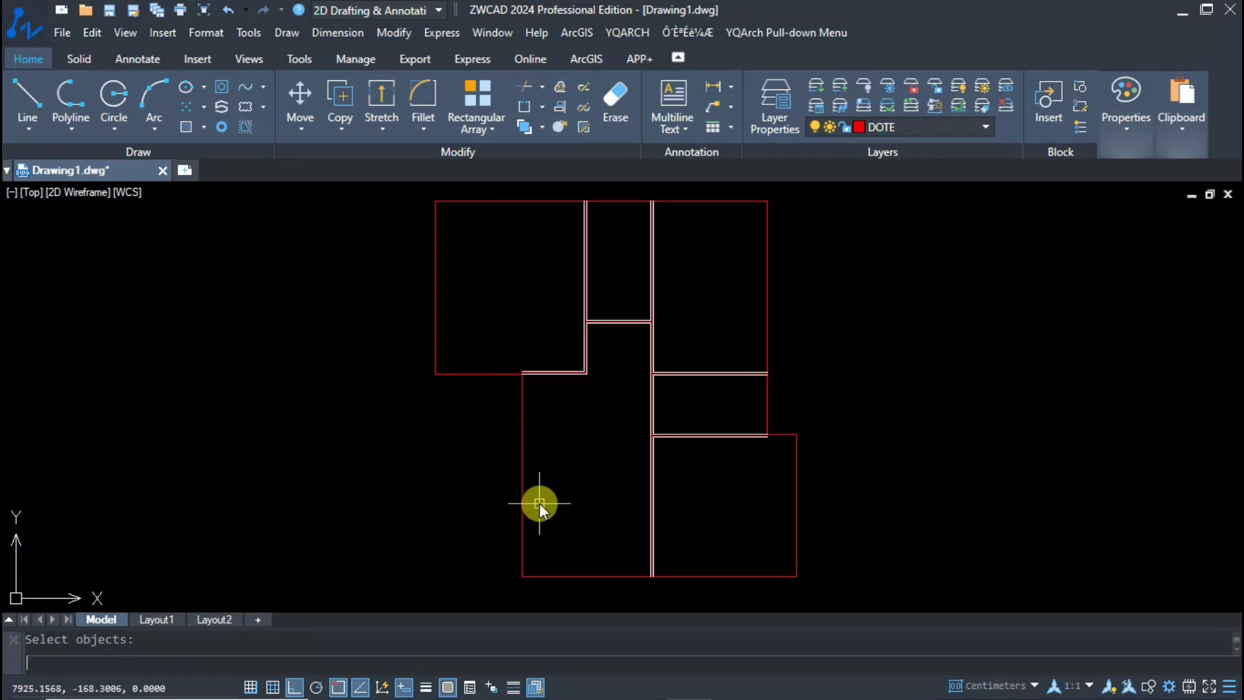
Step: Convert the remaining outer boundary centre lines to walls with a thickness of 20
key(Return)
double_click(510, 346)
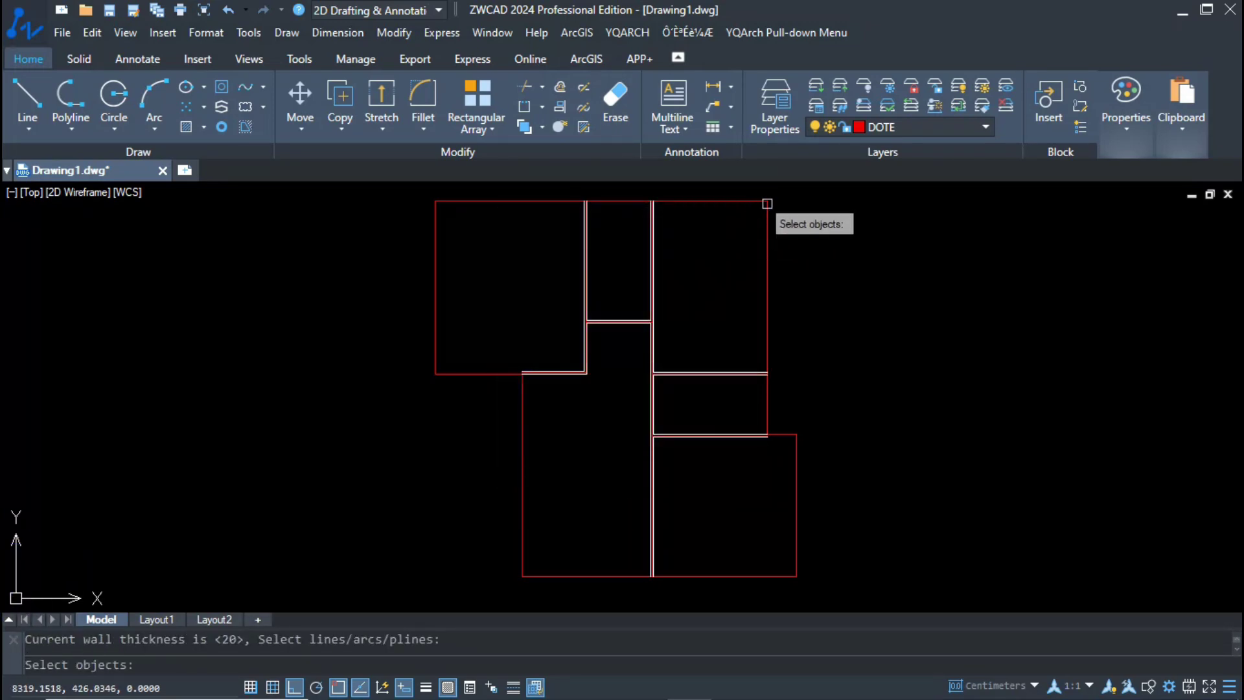
click(767, 204)
click(425, 286)
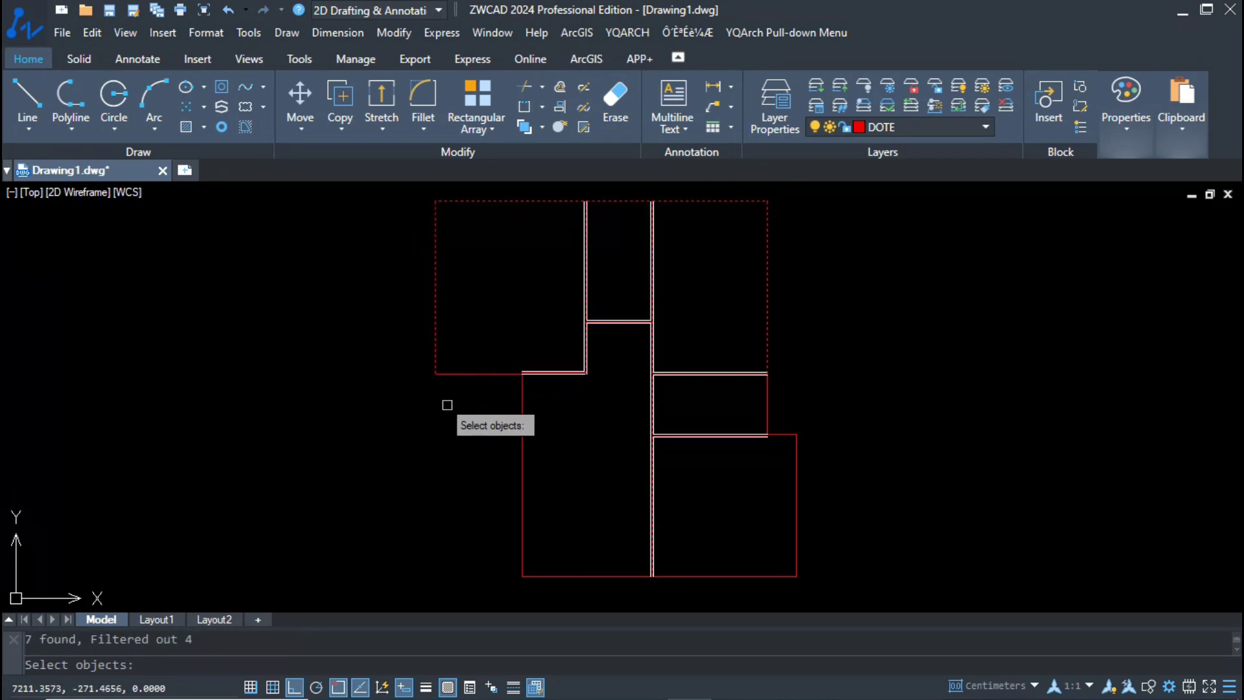
click(562, 458)
click(478, 575)
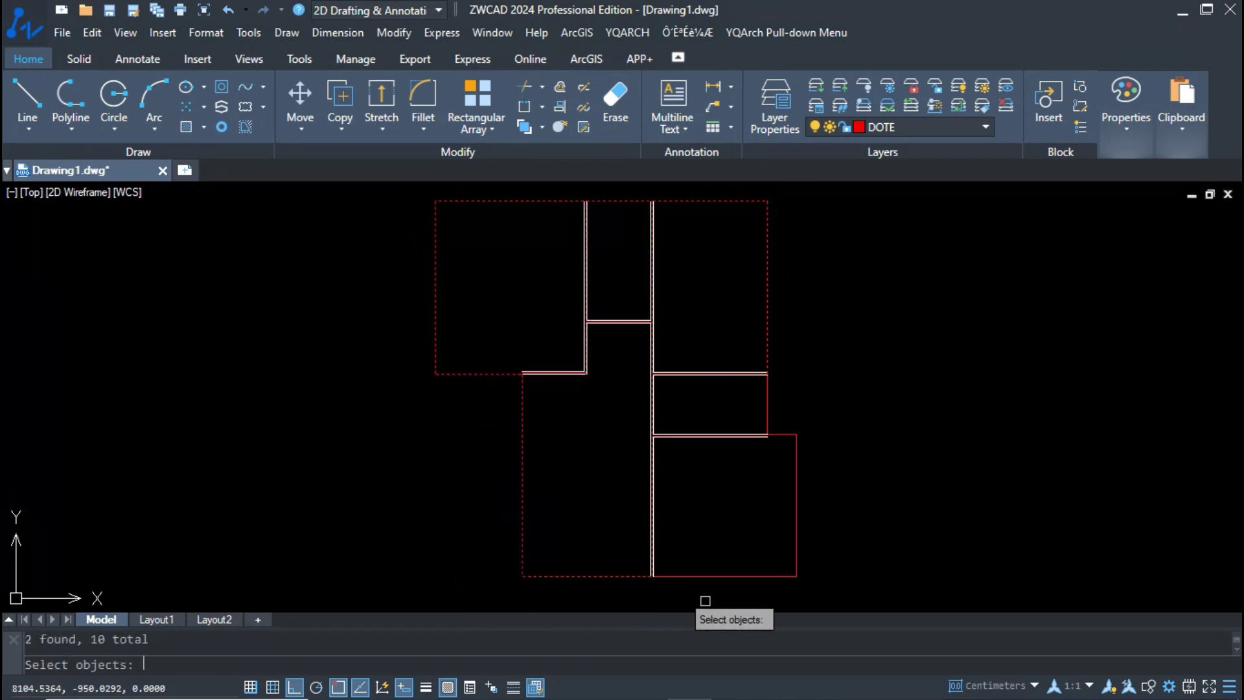
click(827, 591)
click(759, 427)
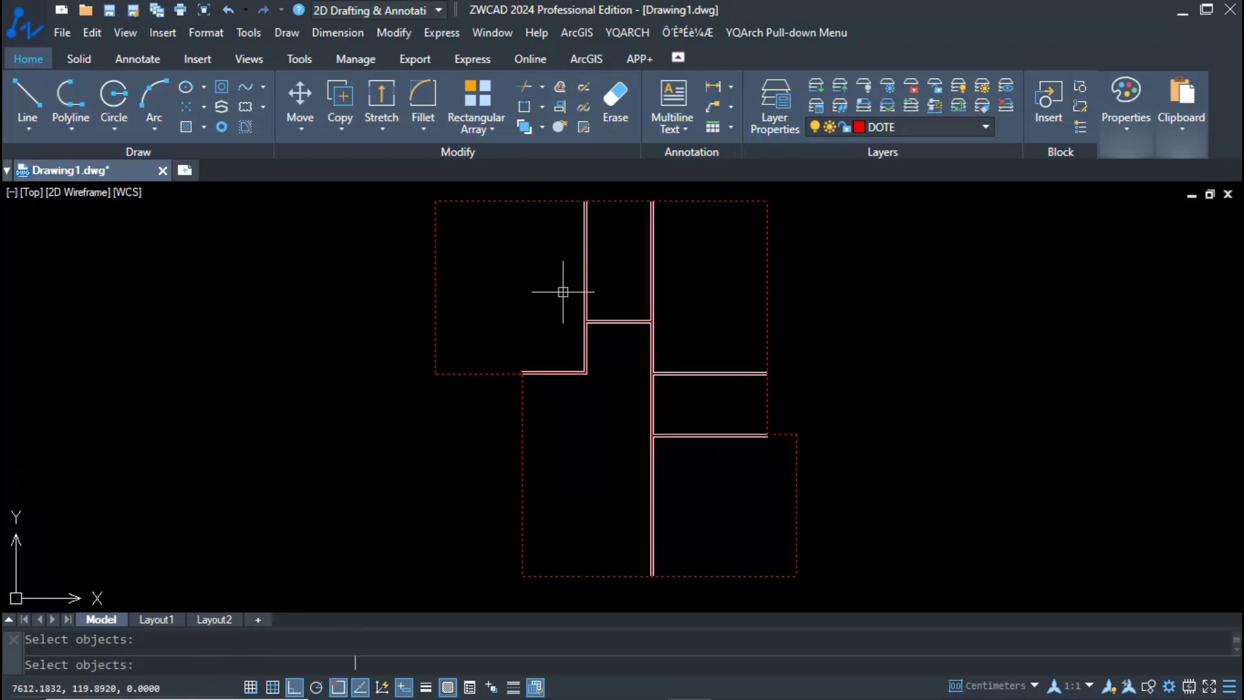
key(Return)
key(Return)
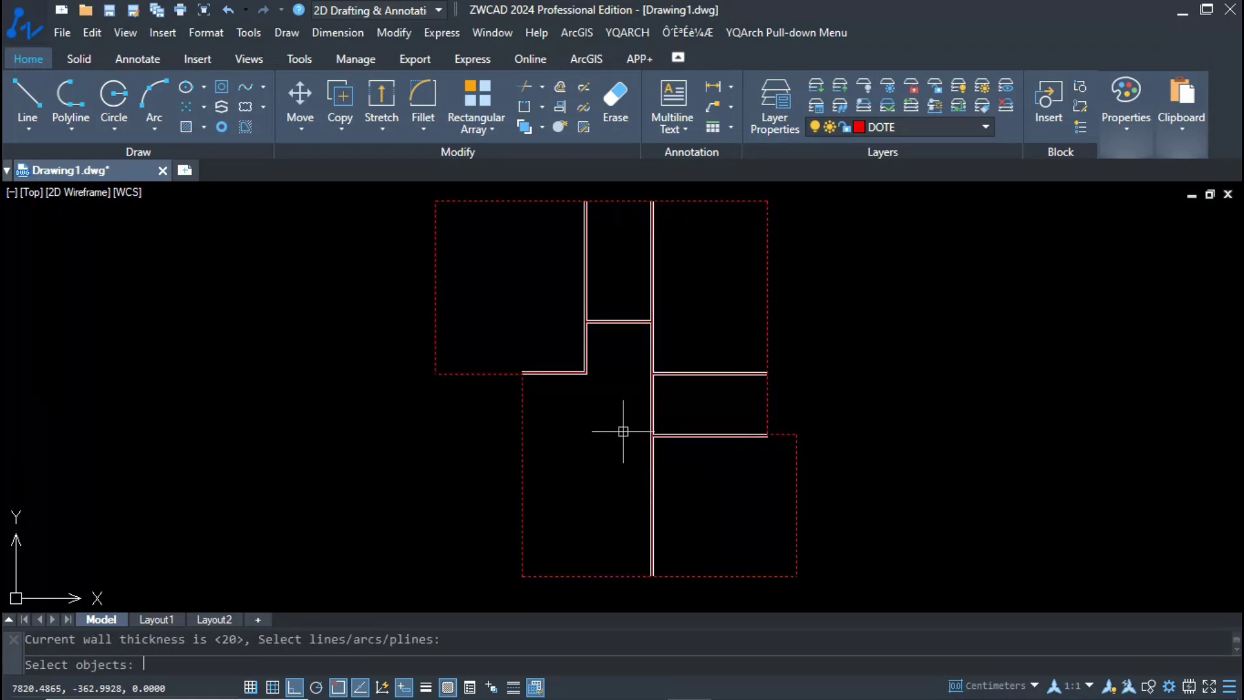
key(Return)
key(Return)
key(Return)
key(Return)
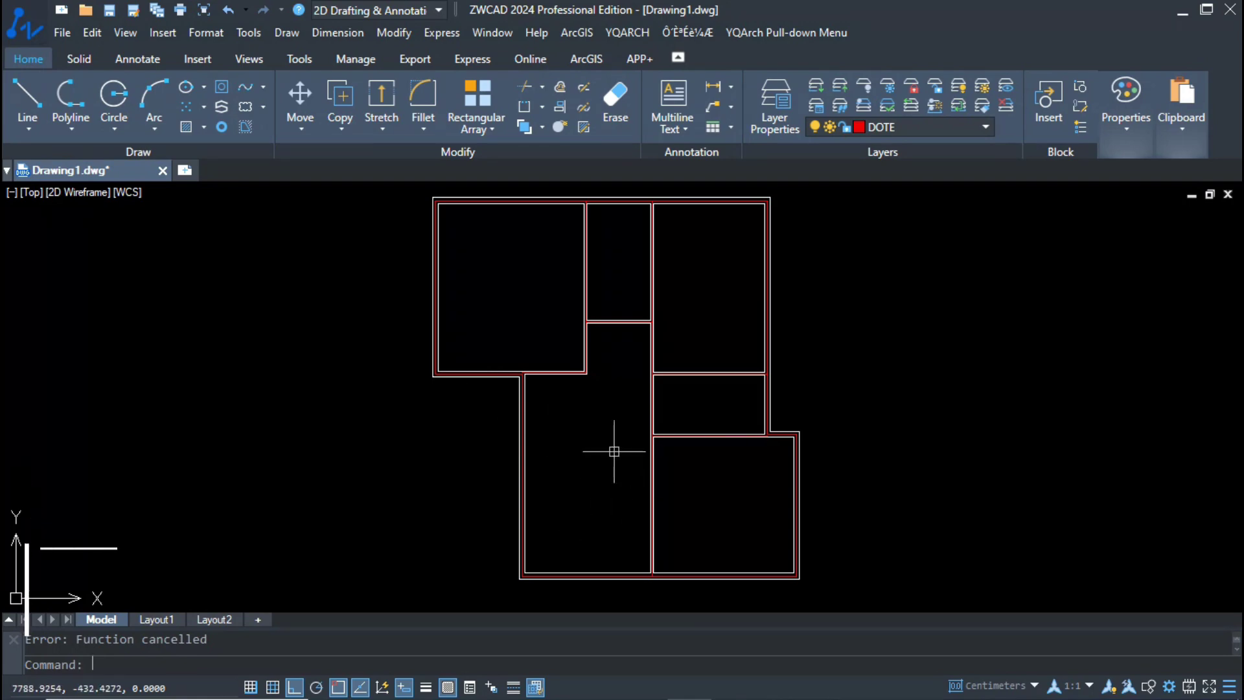
Step: Dimension the inner width and height of the rooms with the YQArch DDSS command, using the Use Dimensions option
text(dd)
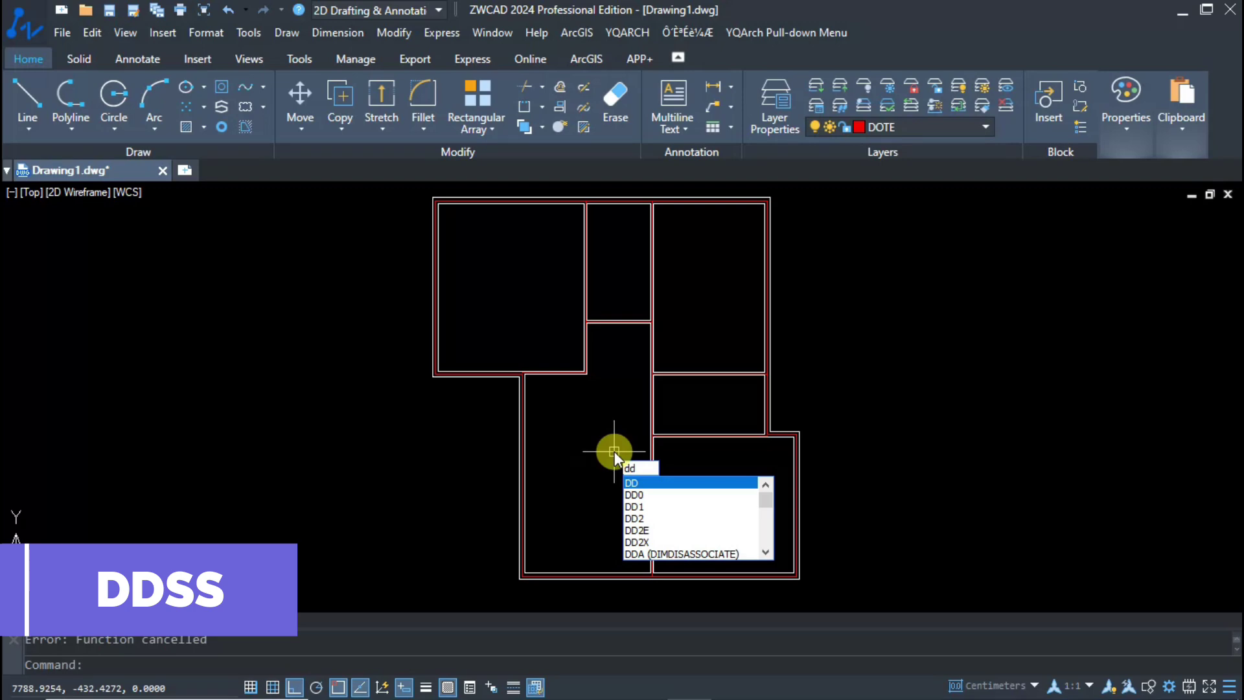
text(ss)
key(Return)
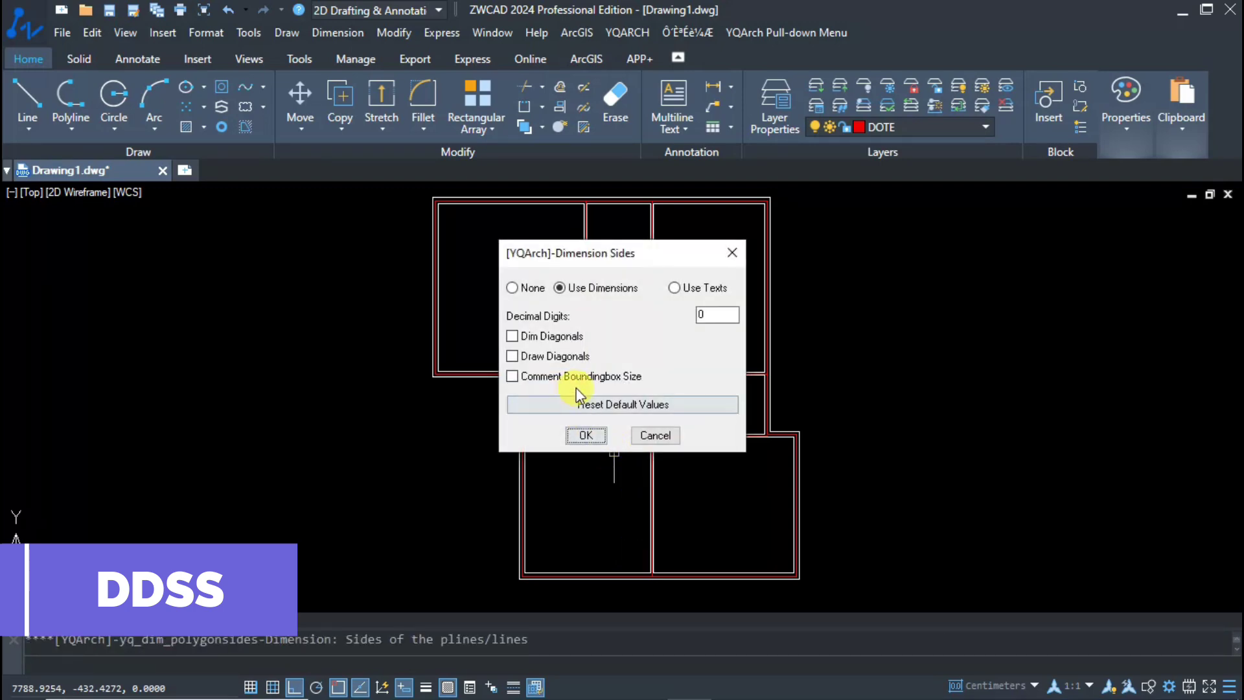
click(585, 435)
click(513, 204)
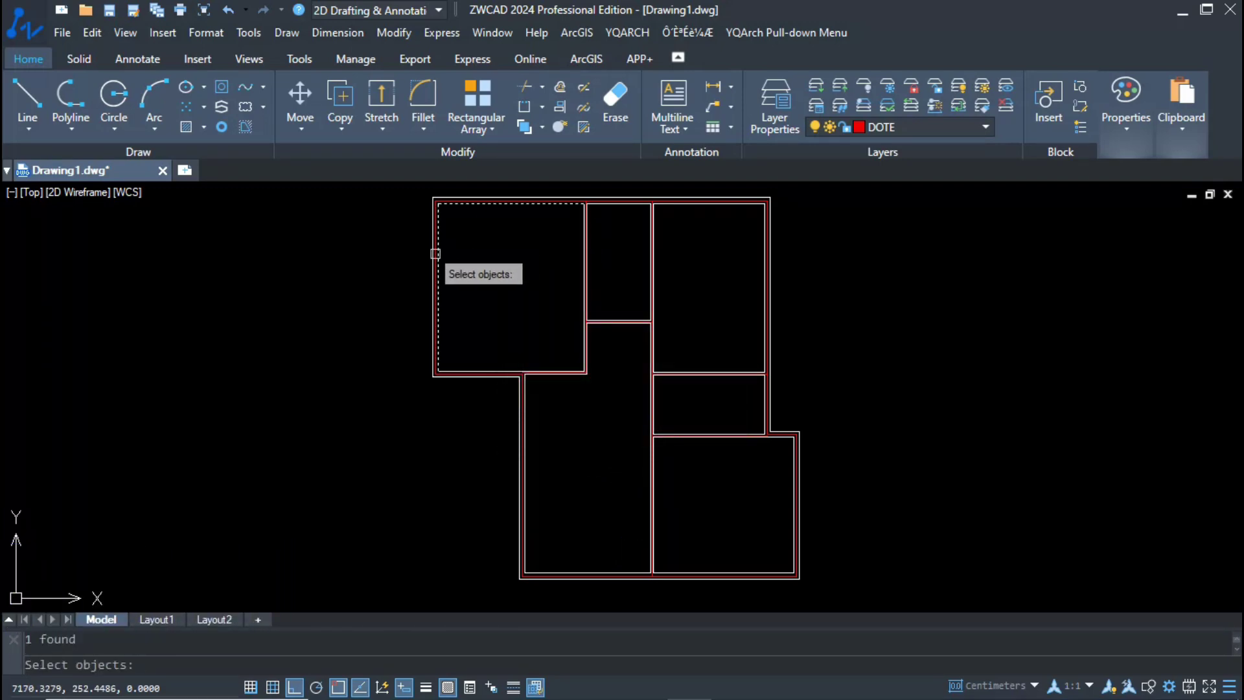
click(616, 204)
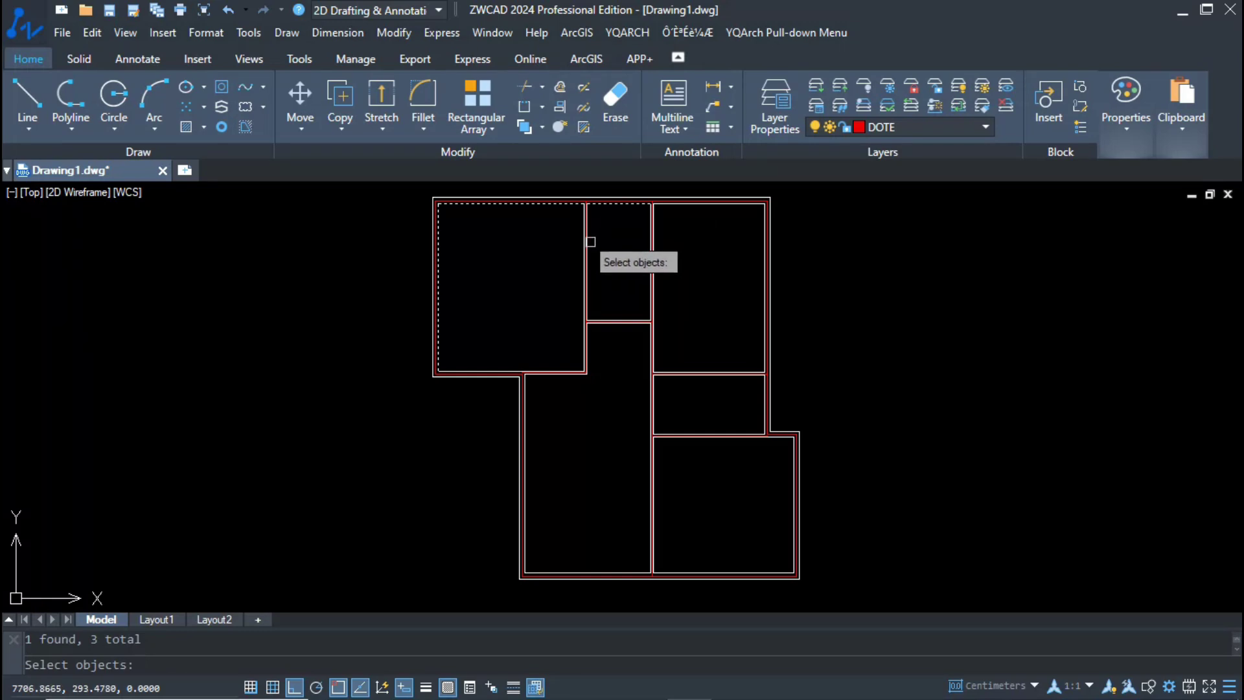
click(590, 242)
click(686, 206)
click(656, 250)
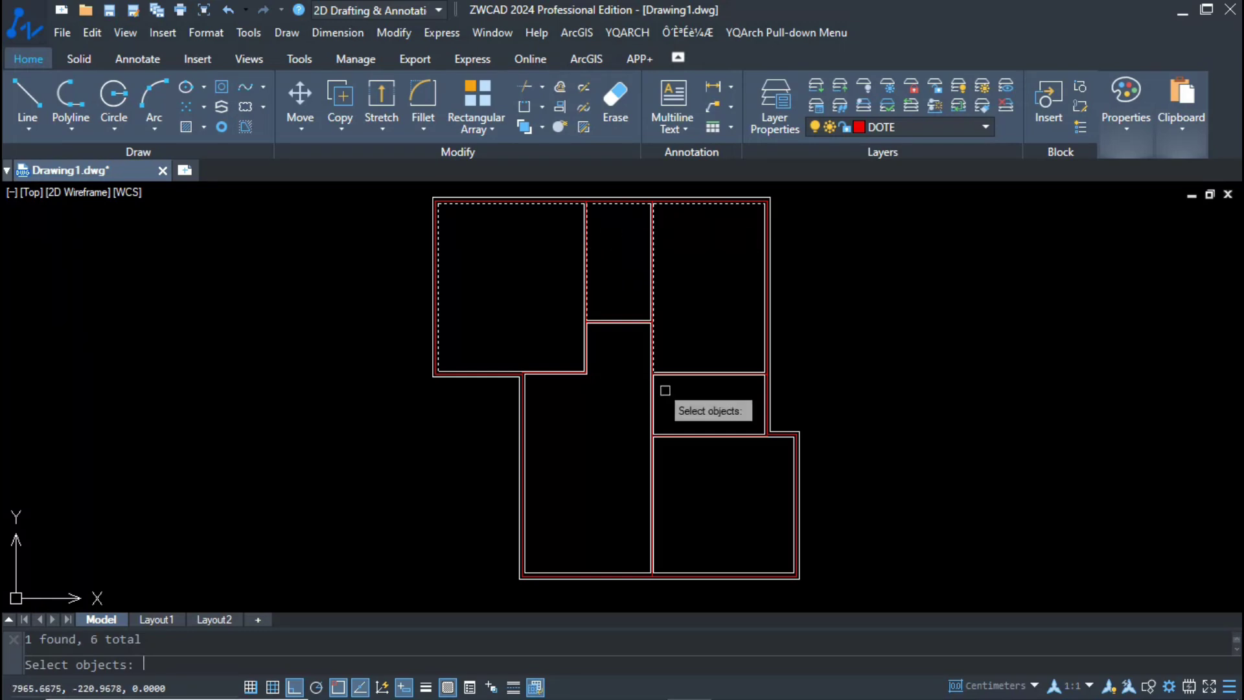
click(691, 378)
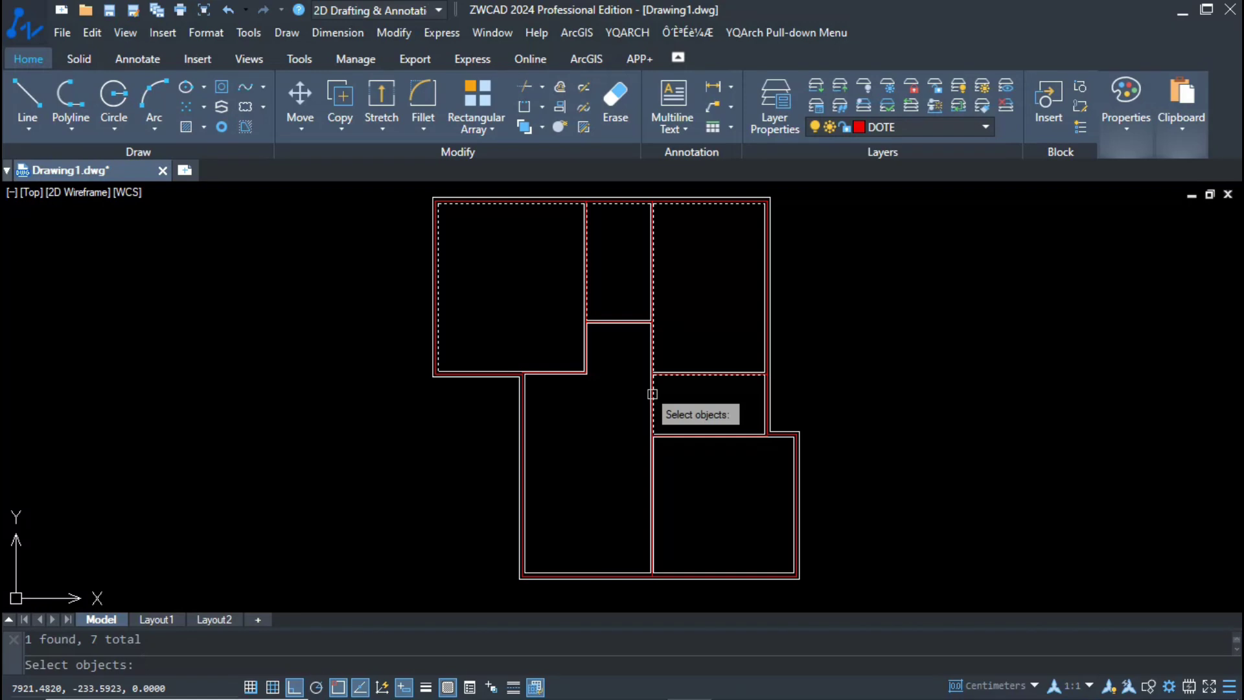
click(652, 394)
click(657, 471)
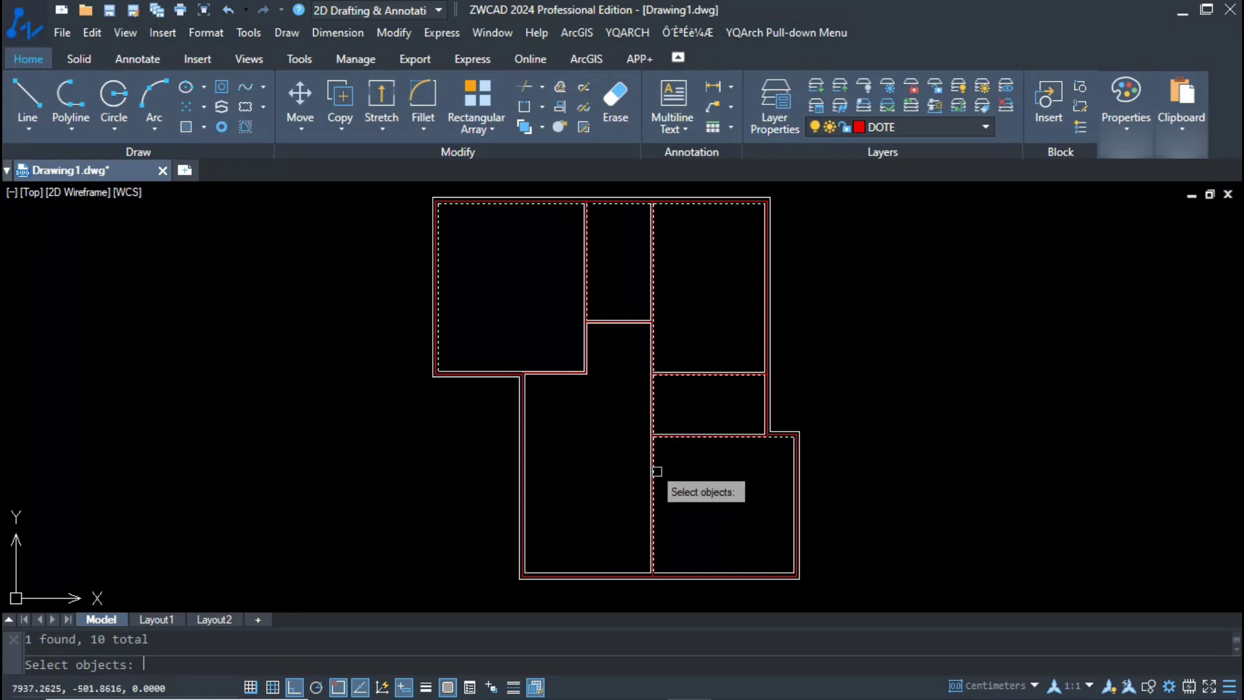
click(572, 378)
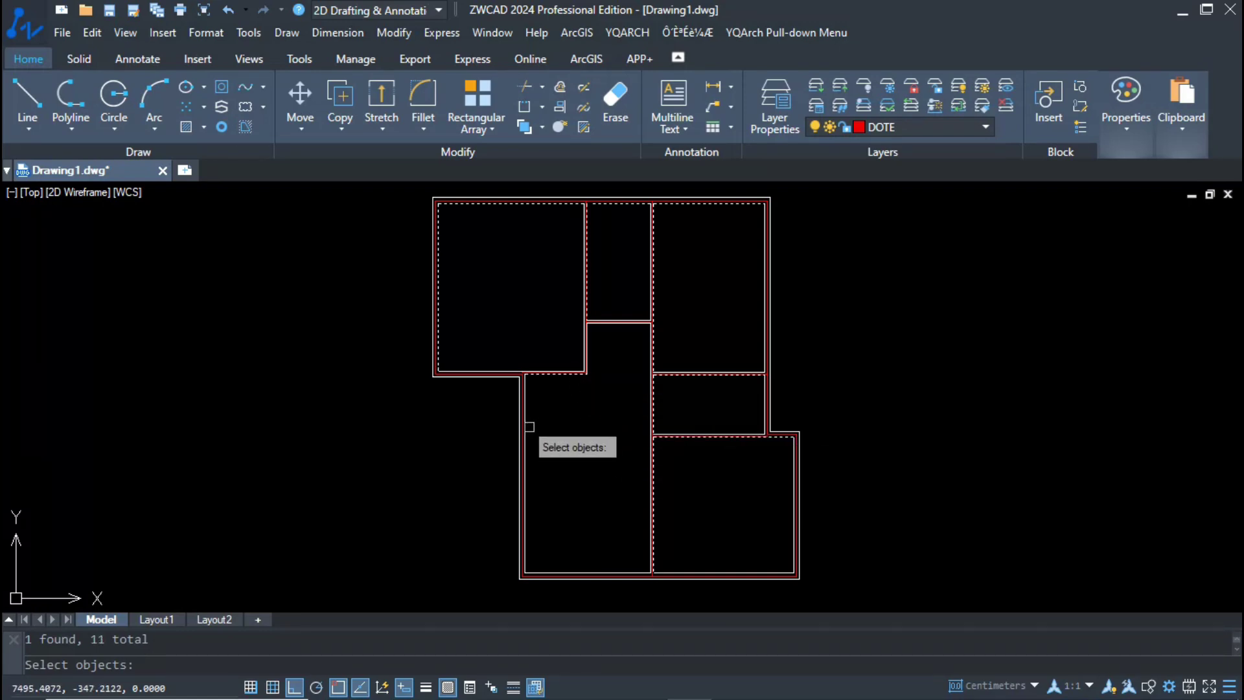
click(529, 428)
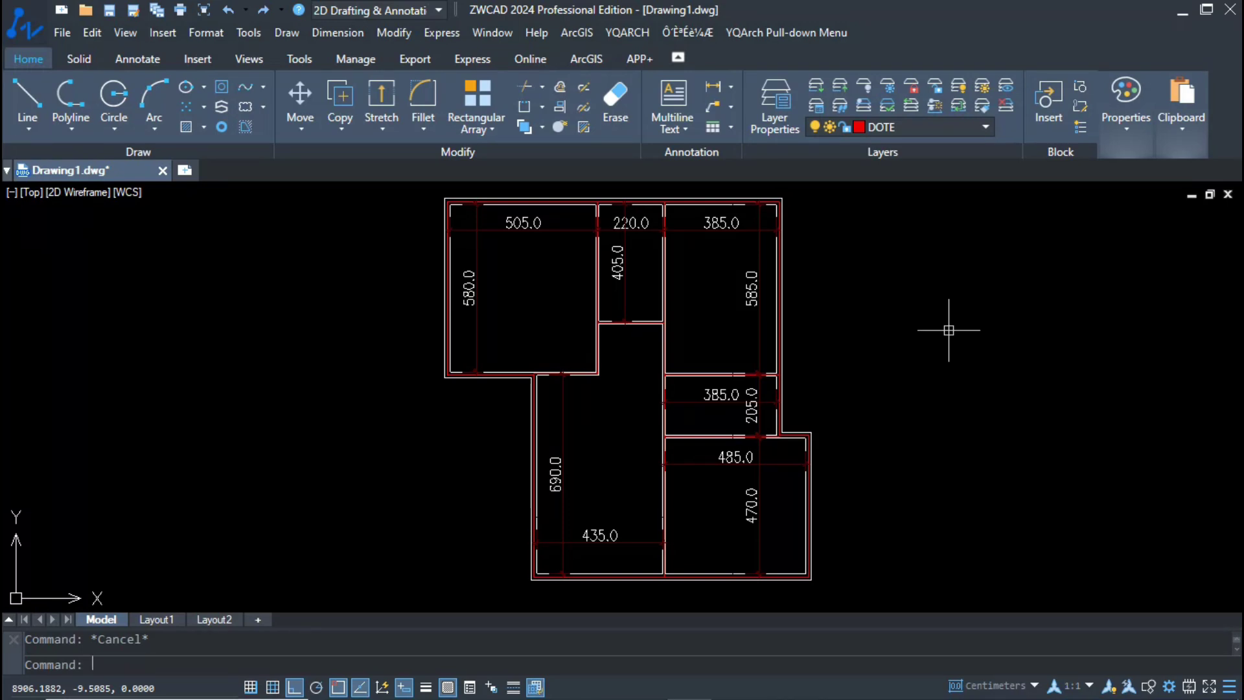
Step: Insert an entrance door with hole width 100 and pier 10 in the lower-left room's bottom wall, beside the central partition
text(ad)
key(Return)
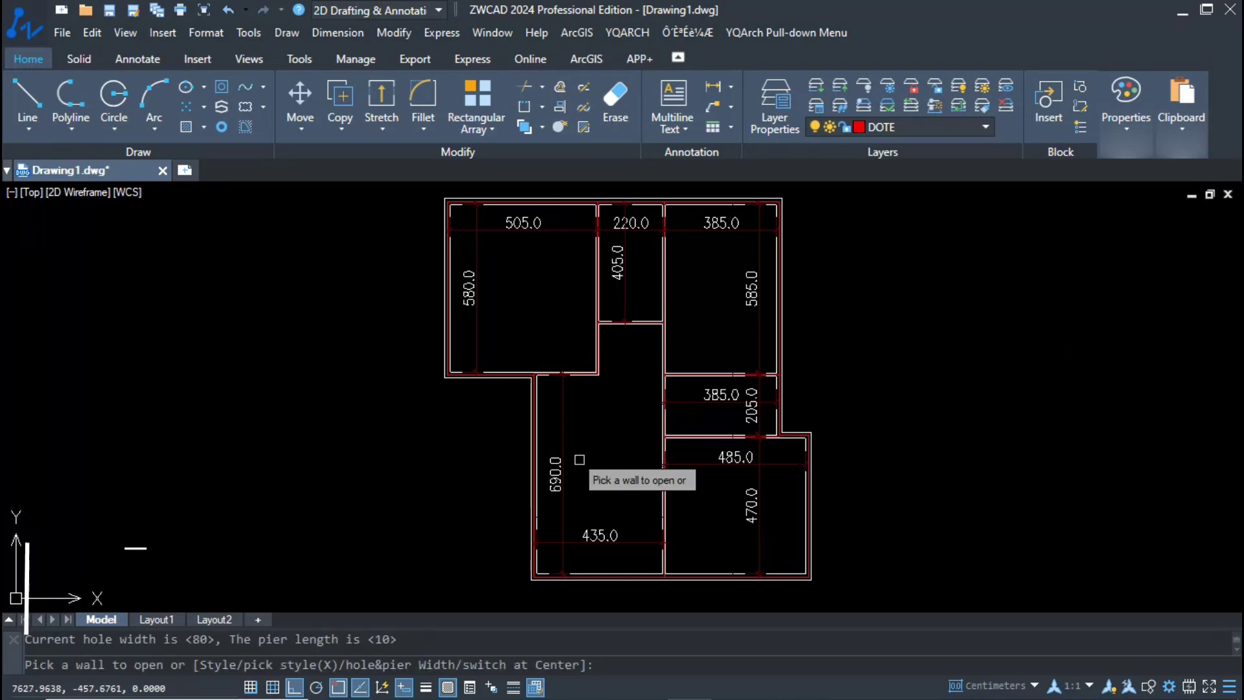
right_click(651, 573)
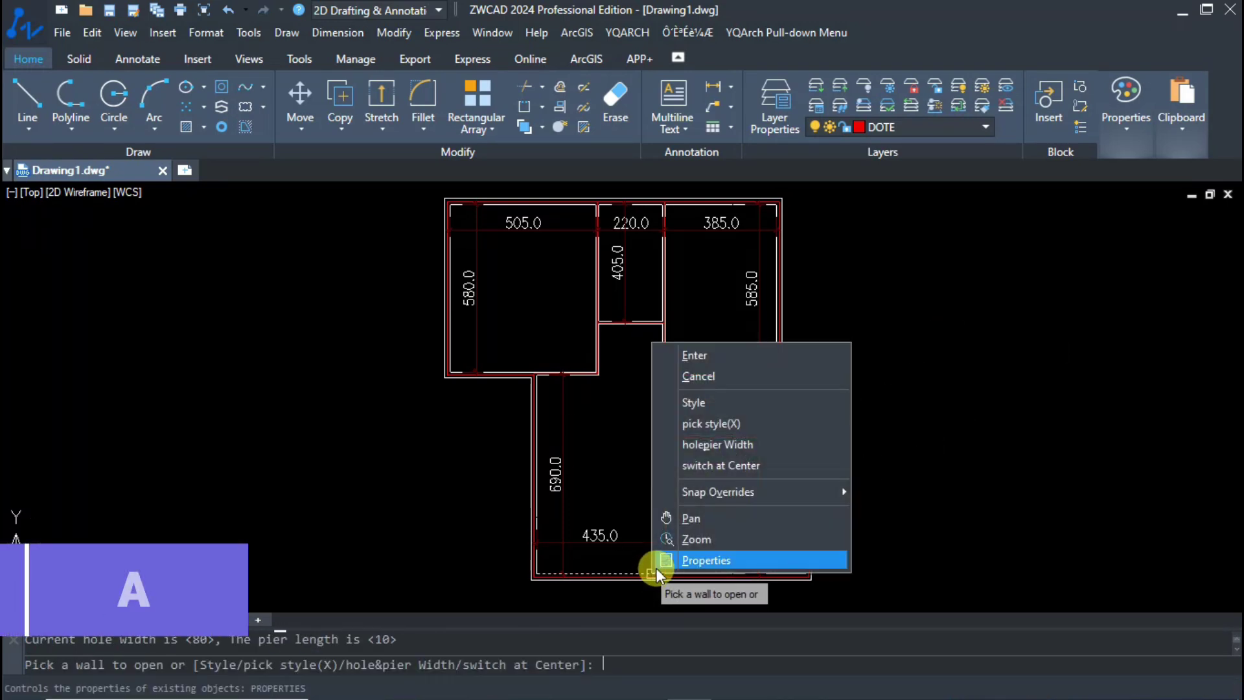
click(731, 447)
double_click(499, 305)
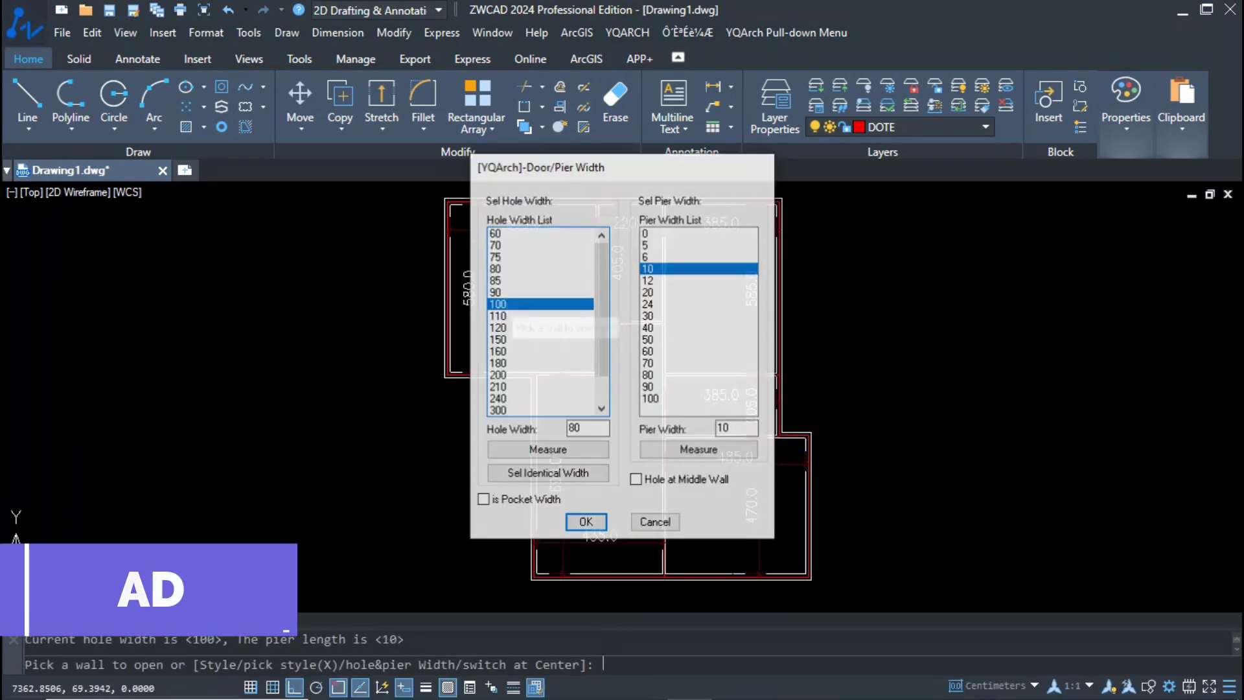
click(650, 571)
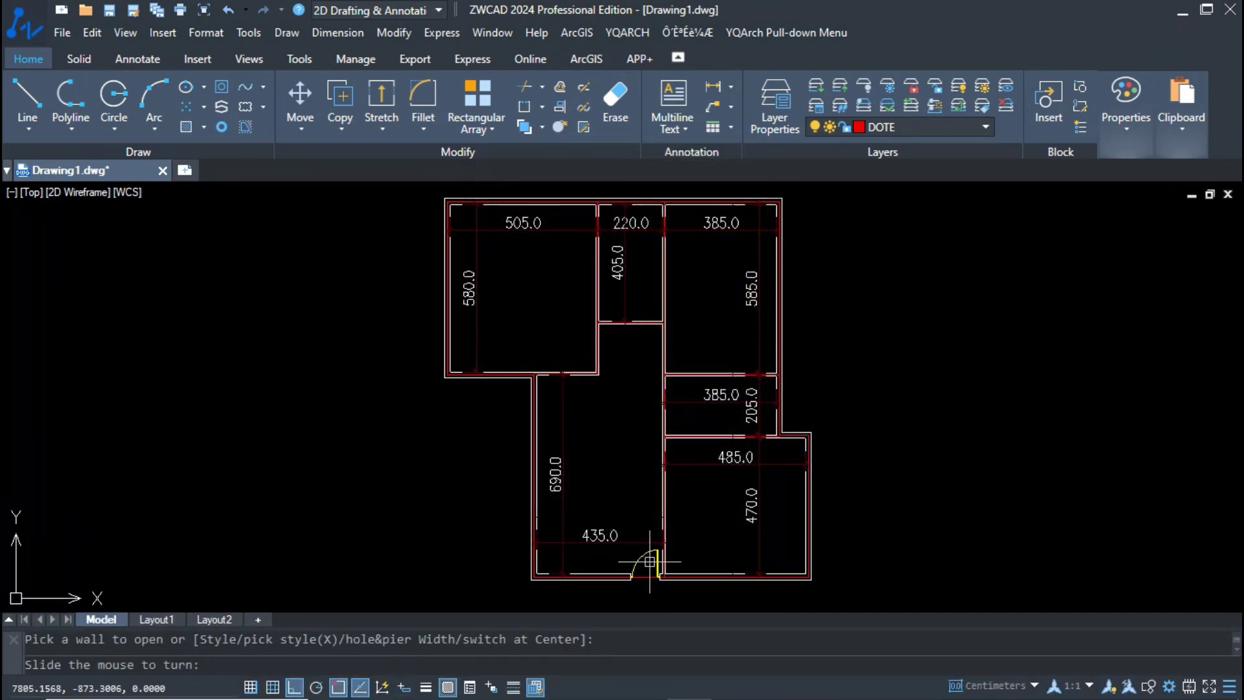
click(652, 572)
Step: Add a 100 wide door at the middle of the lower-right room's left wall, swinging into that room
scroll(661, 532, up, 3)
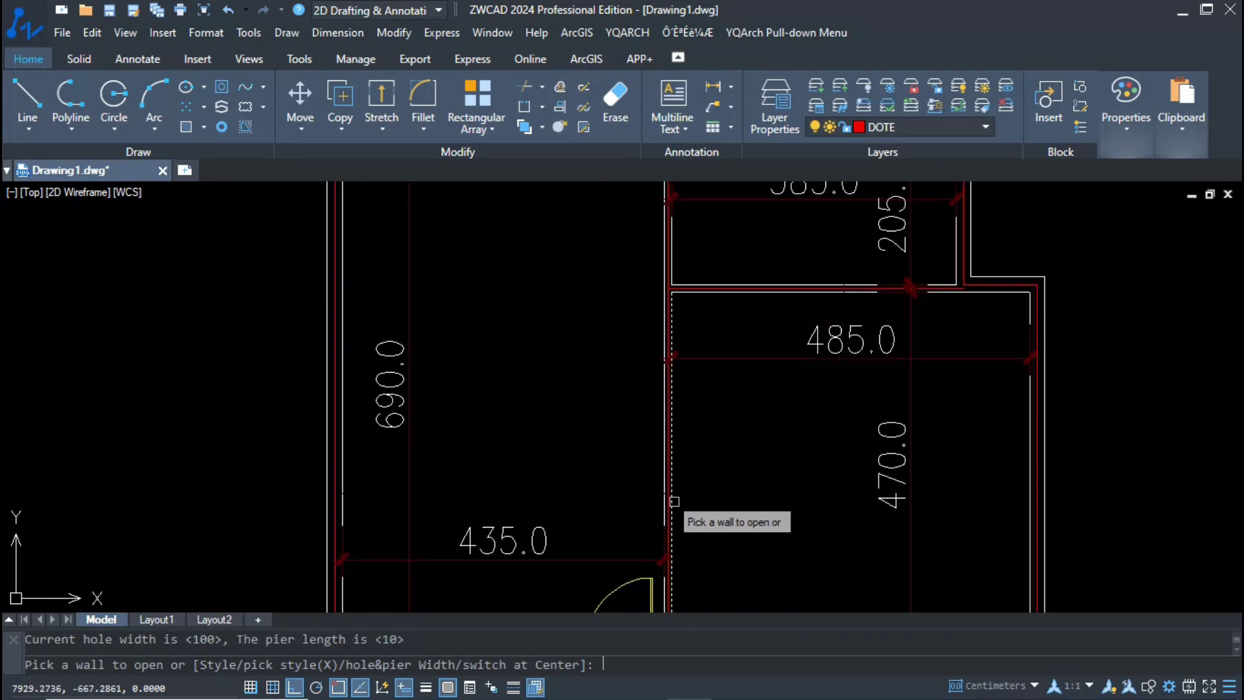
right_click(674, 501)
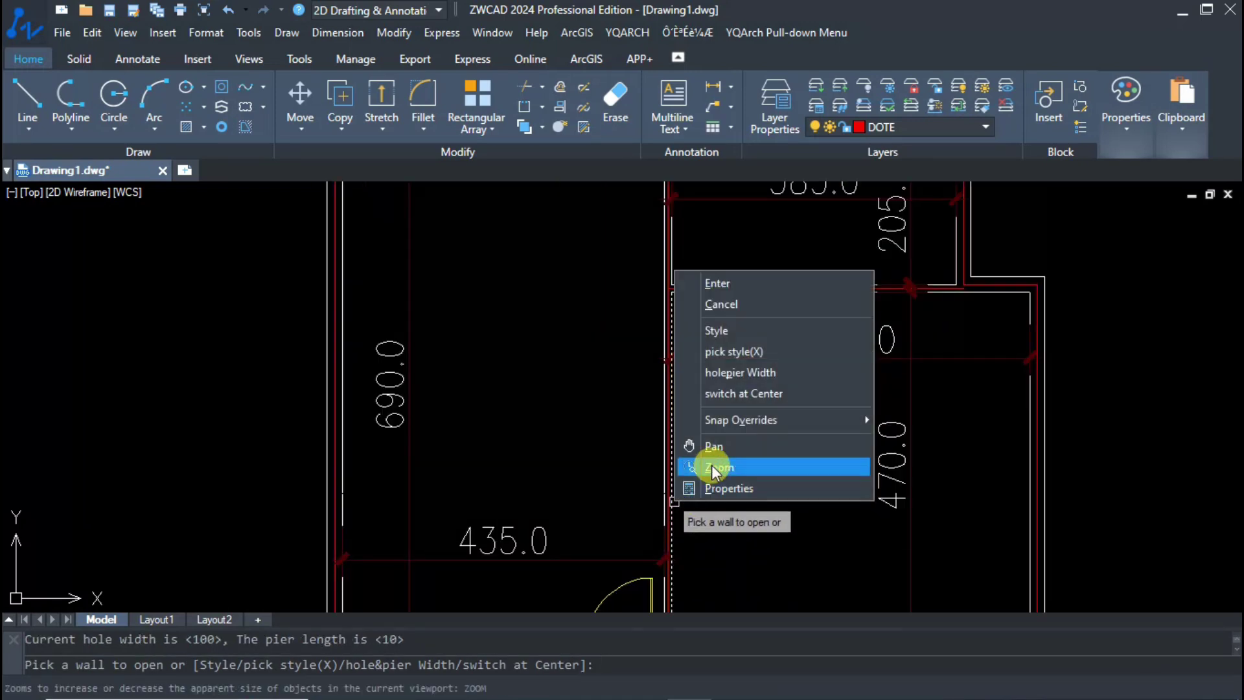
click(739, 393)
right_click(737, 382)
click(678, 452)
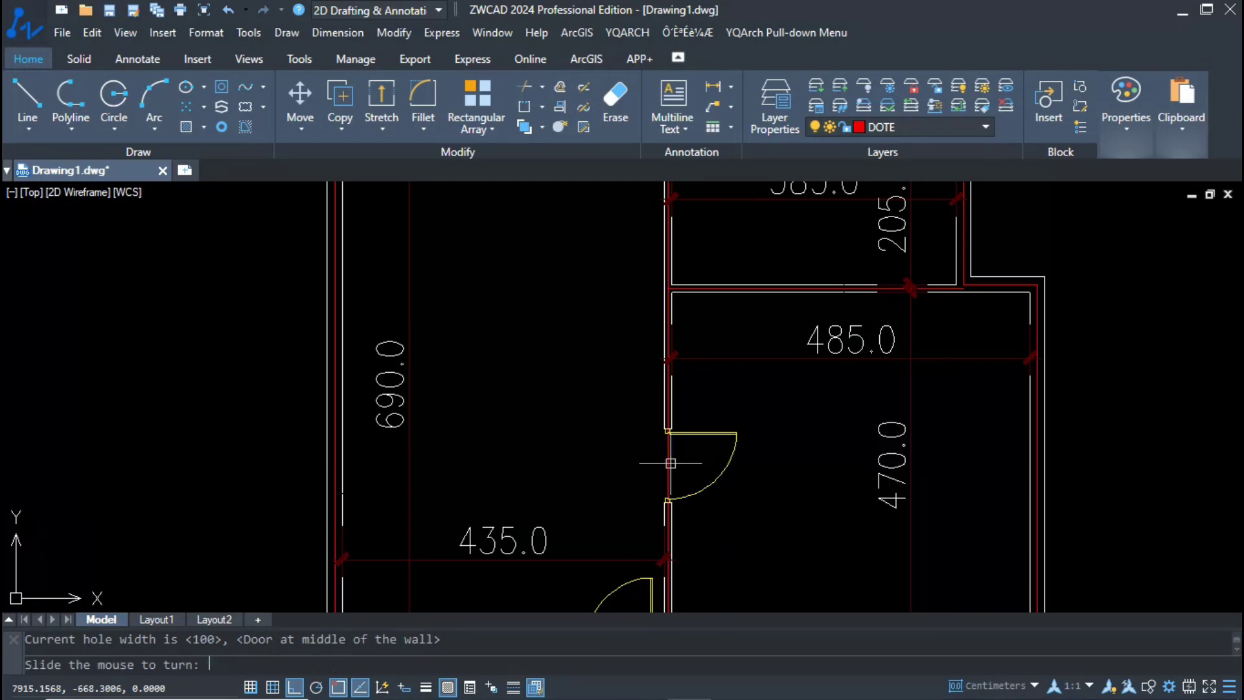
click(680, 496)
Step: Turn off centred placement and add a 100 wide door at the lower end of the upper-right room's left wall, swinging inward
scroll(681, 482, down, 4)
right_click(682, 317)
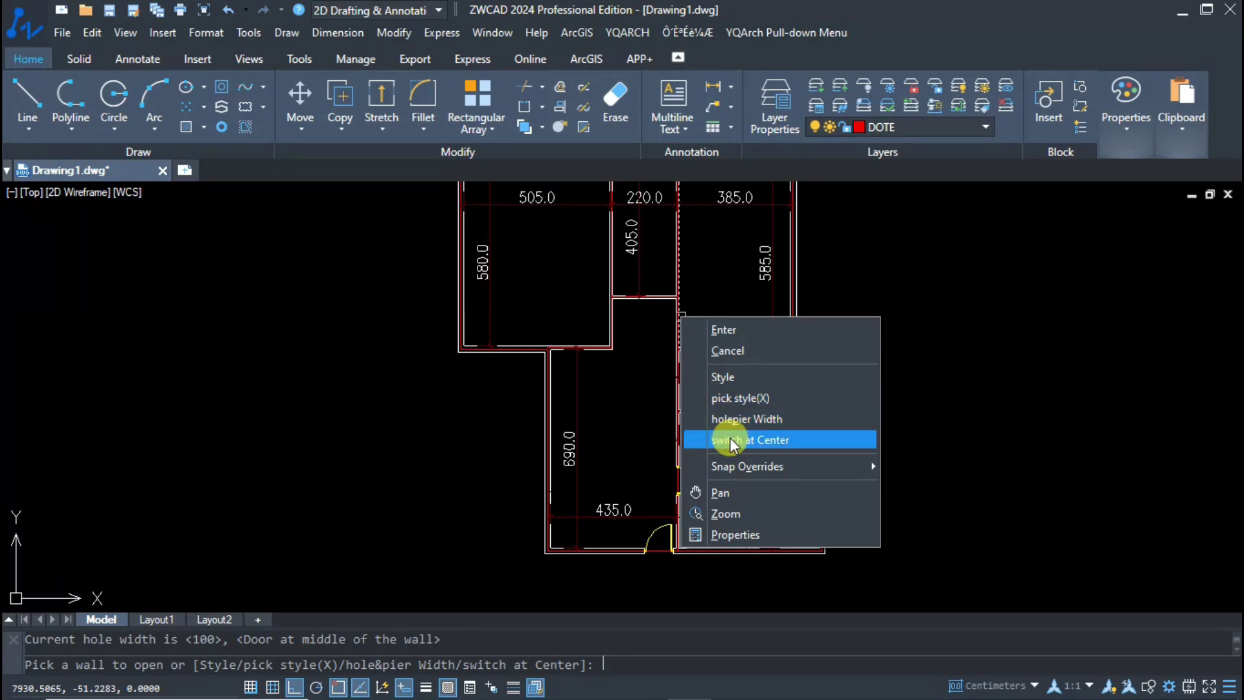
click(733, 420)
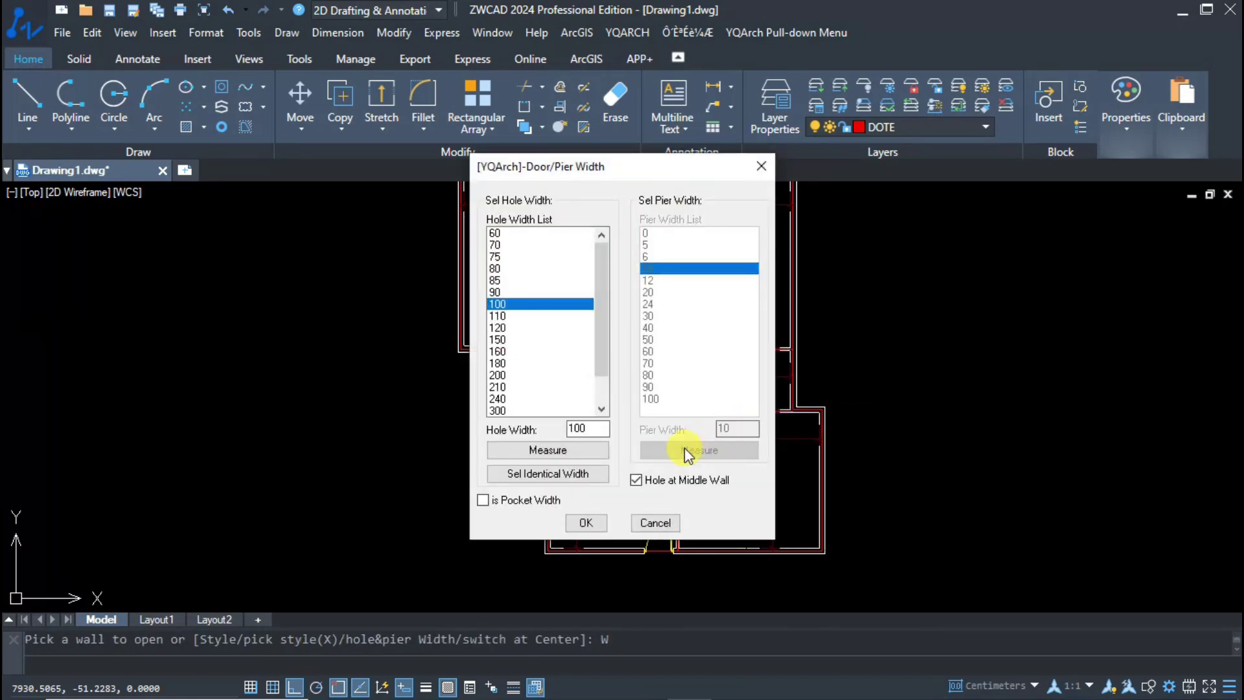
click(650, 479)
click(586, 522)
scroll(685, 341, up, 5)
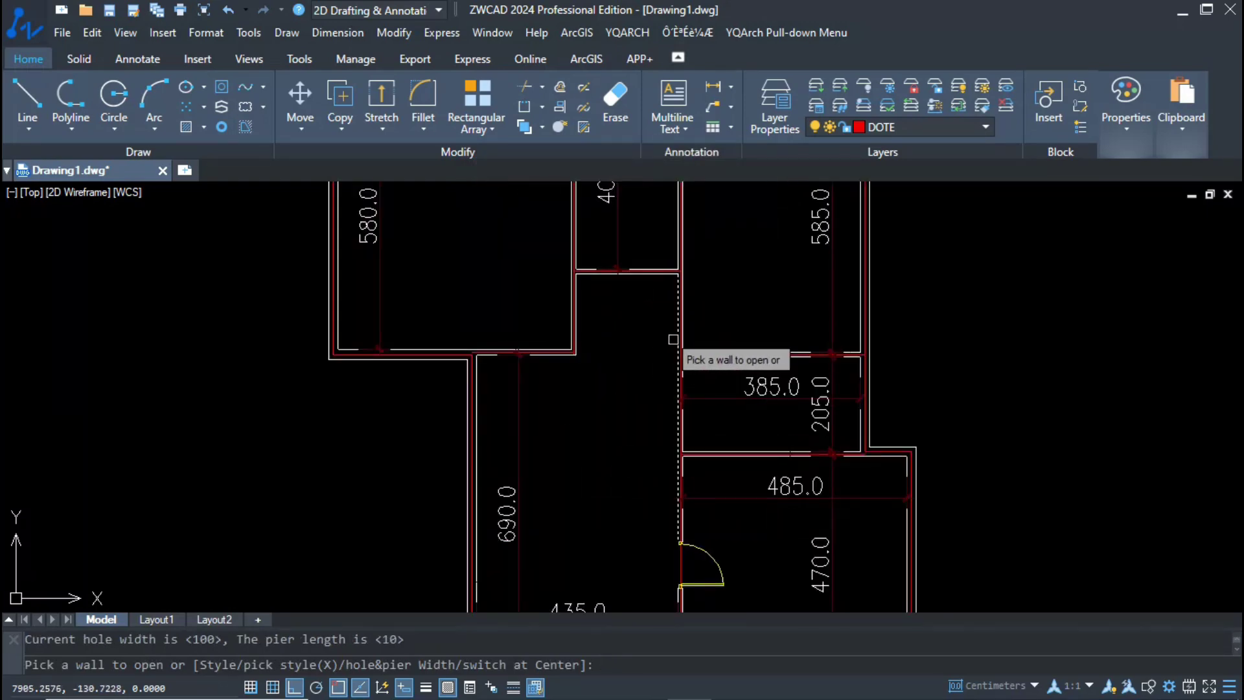
click(685, 342)
click(707, 340)
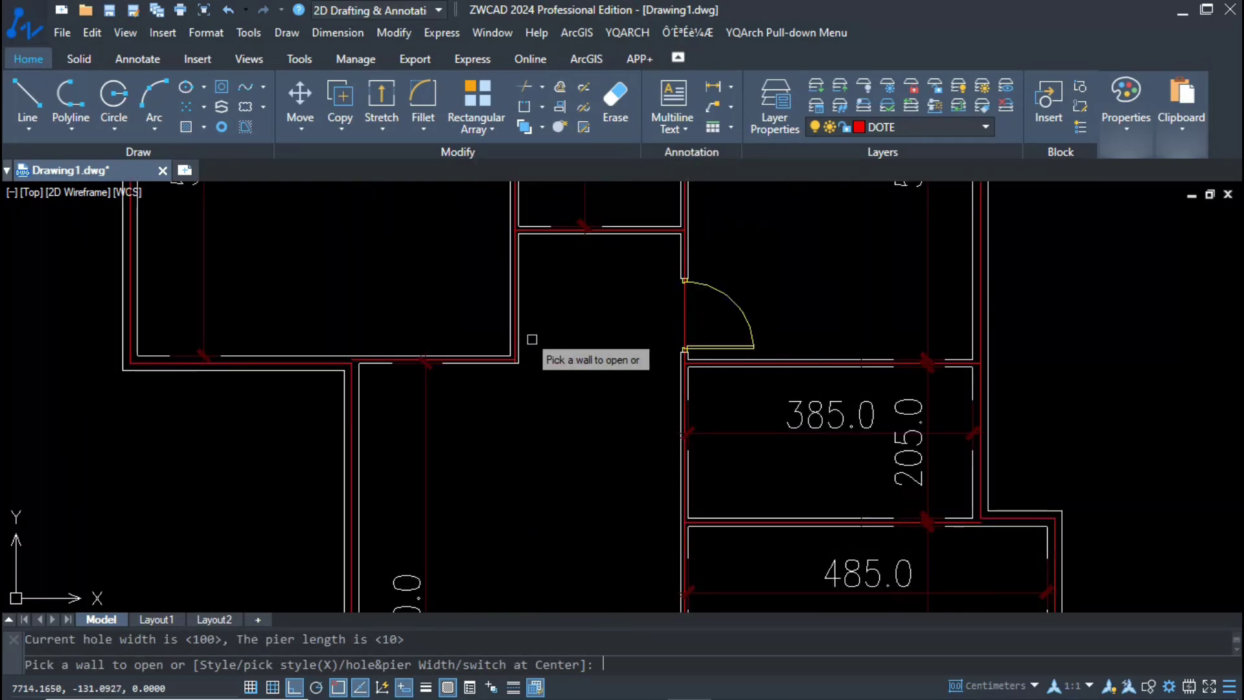
Step: Add a 100 wide door at the lower end of the upper-left room's right wall, swinging into that room
click(509, 341)
click(411, 336)
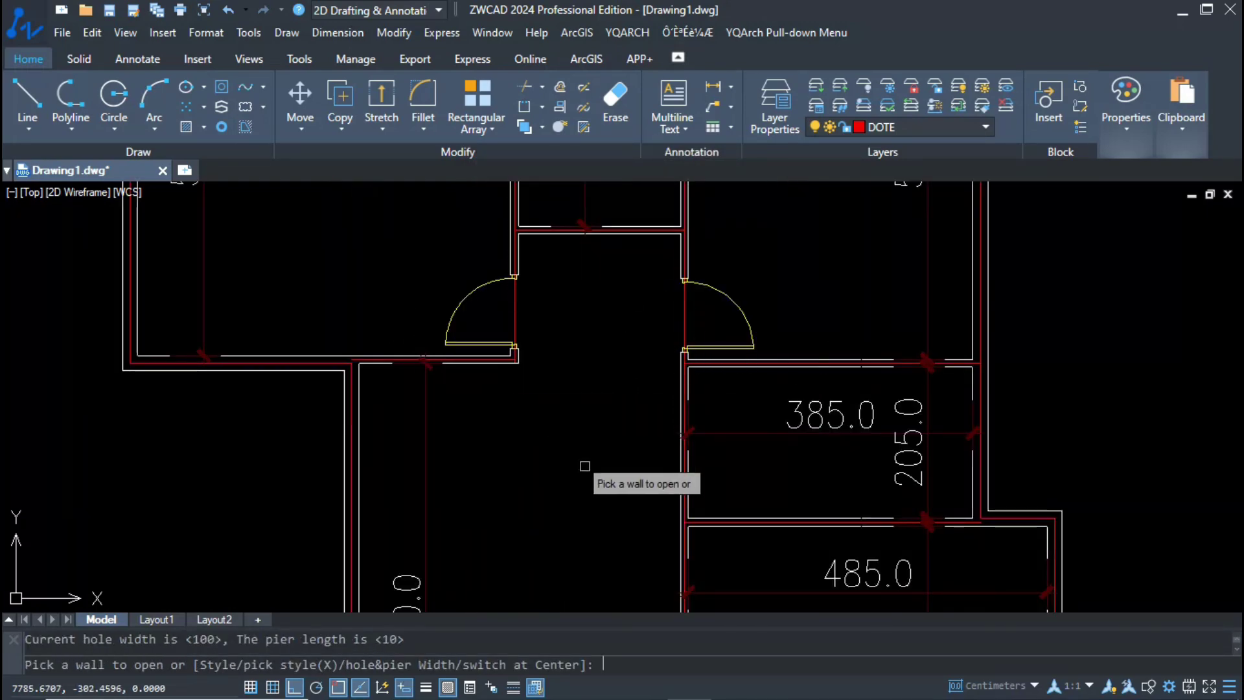
scroll(583, 475, down, 2)
Step: Set the door hole width to 80 and add a door at the lower end of the small right-hand room's left wall, swinging inward
right_click(653, 458)
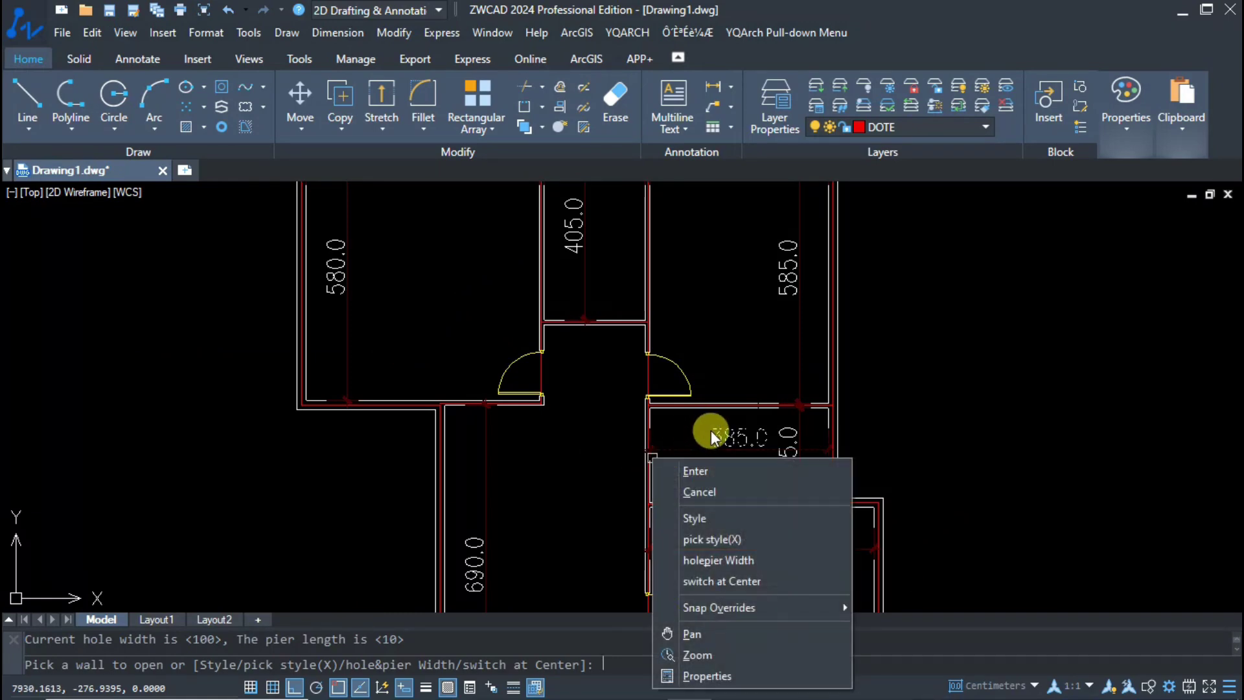
click(712, 558)
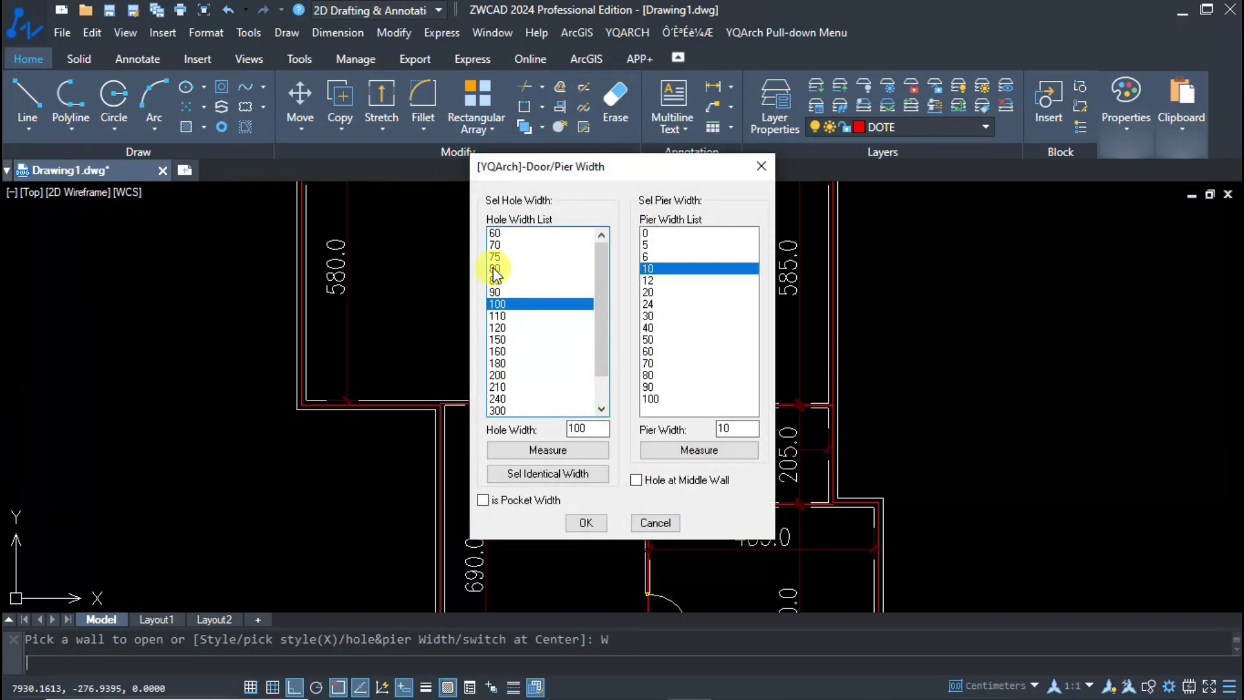
double_click(496, 267)
scroll(687, 475, up, 1)
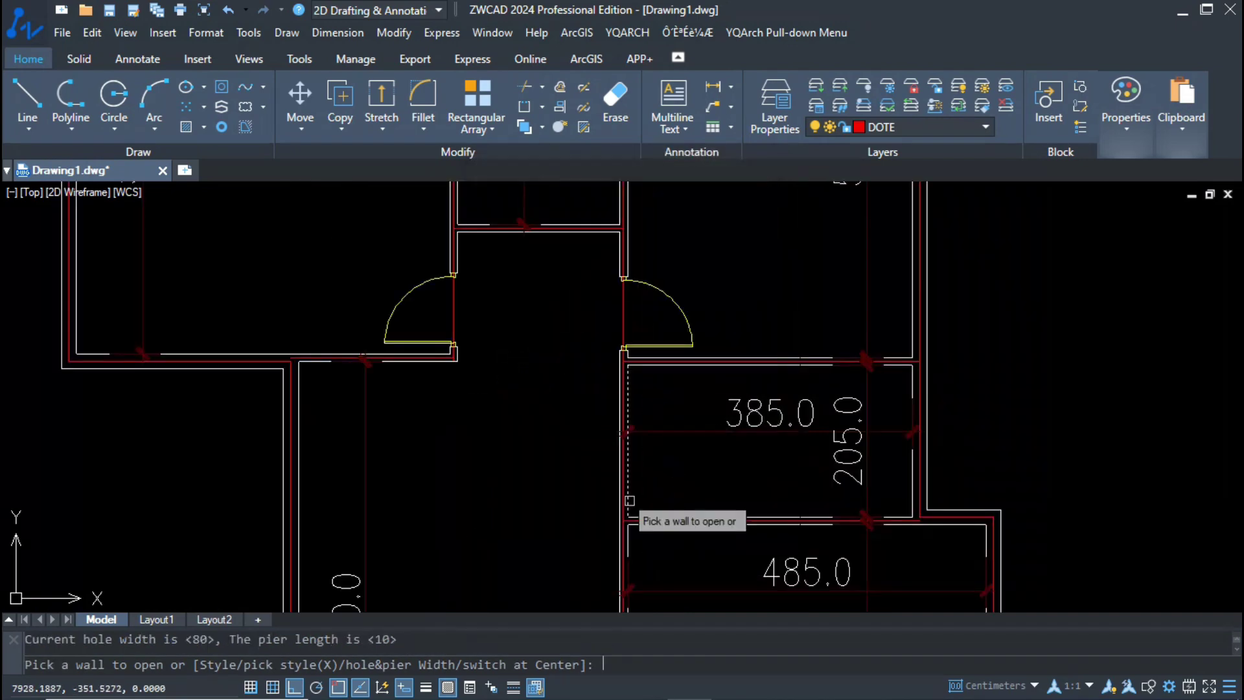
click(626, 500)
click(652, 502)
Step: Add an 80 wide door at the right end of the upper-middle room's bottom wall, swinging into that room
scroll(653, 537, down, 1)
scroll(613, 343, up, 2)
scroll(632, 347, down, 1)
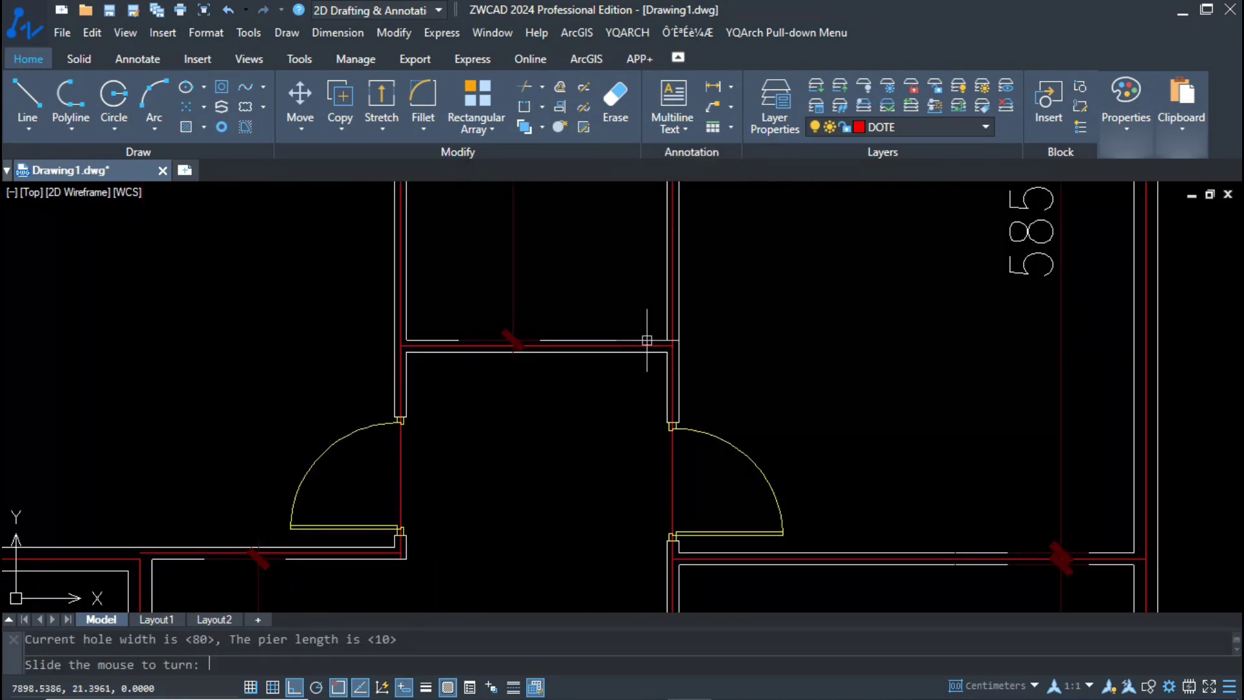
scroll(653, 356, down, 3)
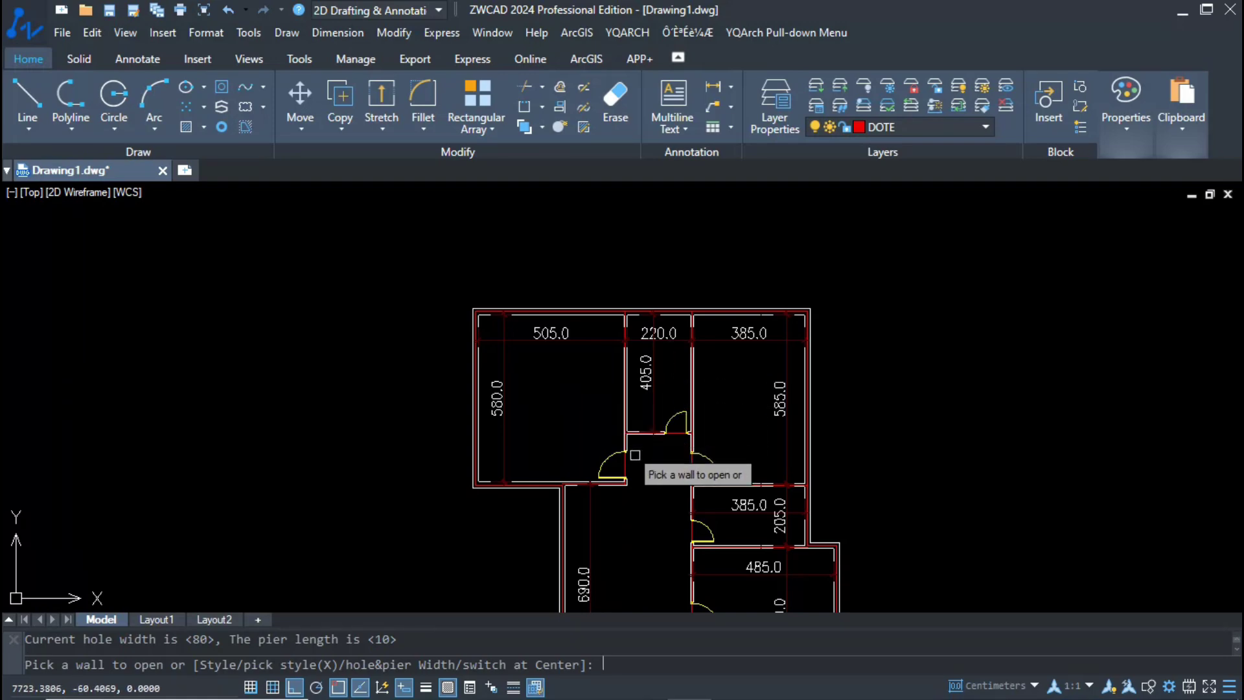
scroll(713, 563, up, 2)
scroll(695, 508, down, 2)
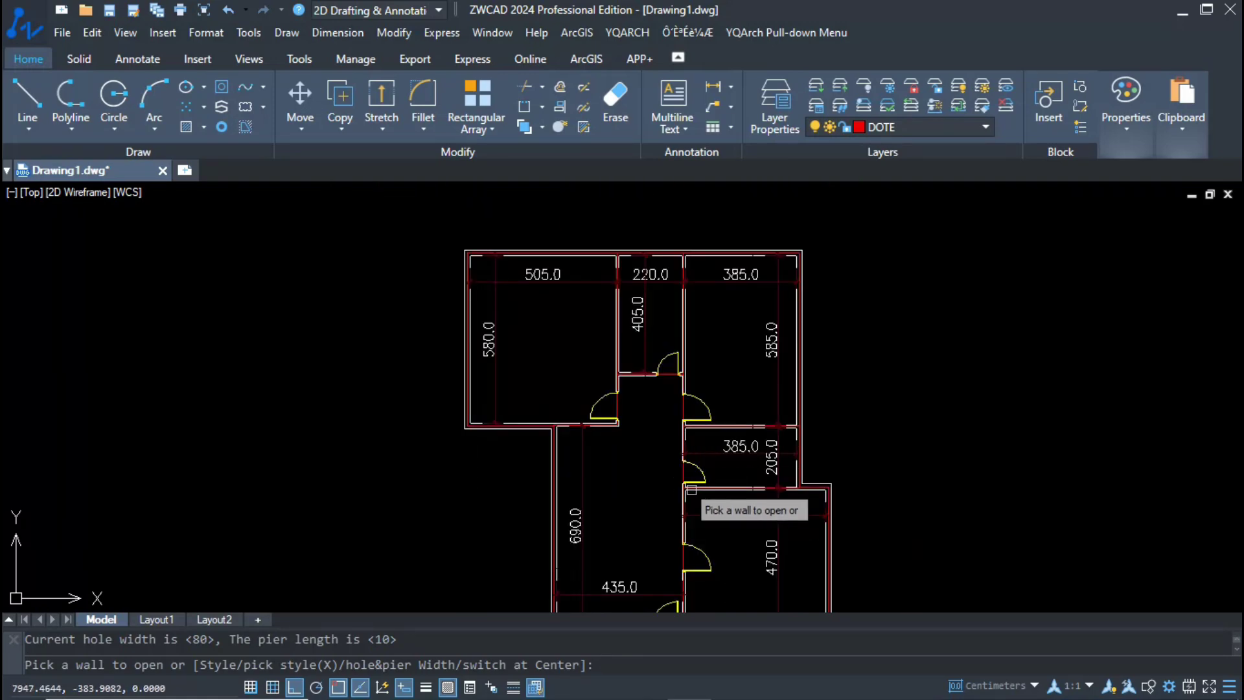
scroll(695, 518, up, 2)
scroll(696, 515, down, 2)
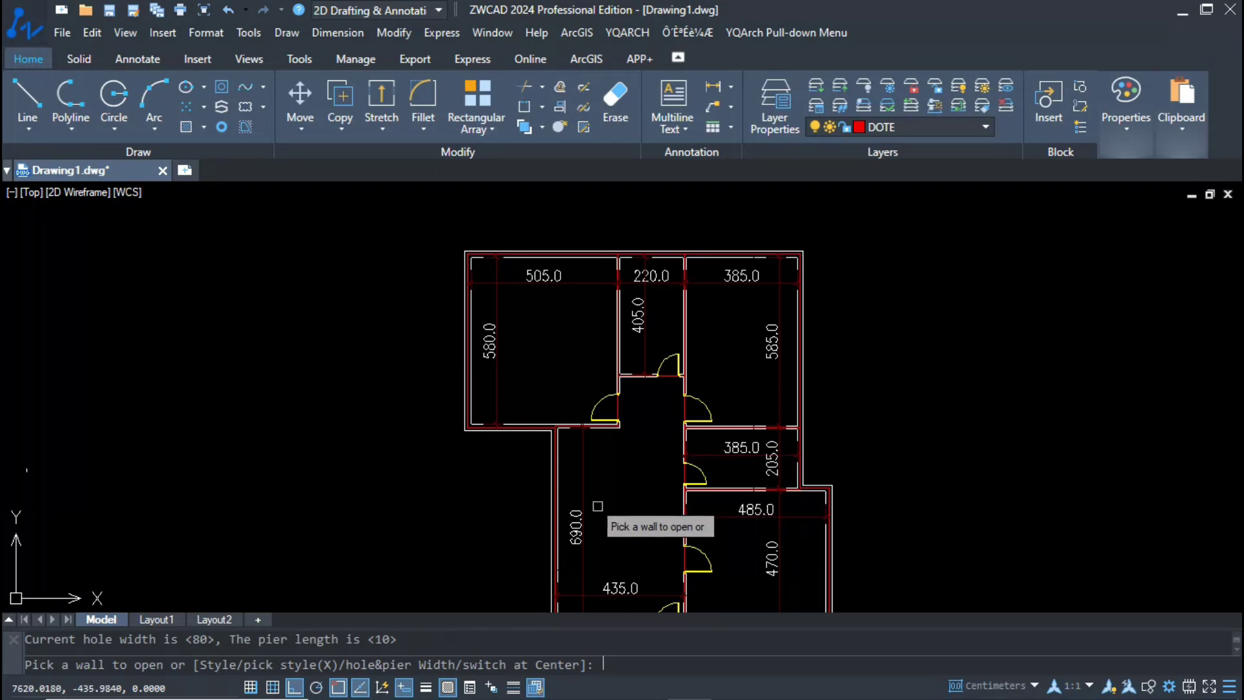
Step: Start the YQArch AW window command with hole width 240 and windows placed at the middle of the wall
key(Escape)
text(a)
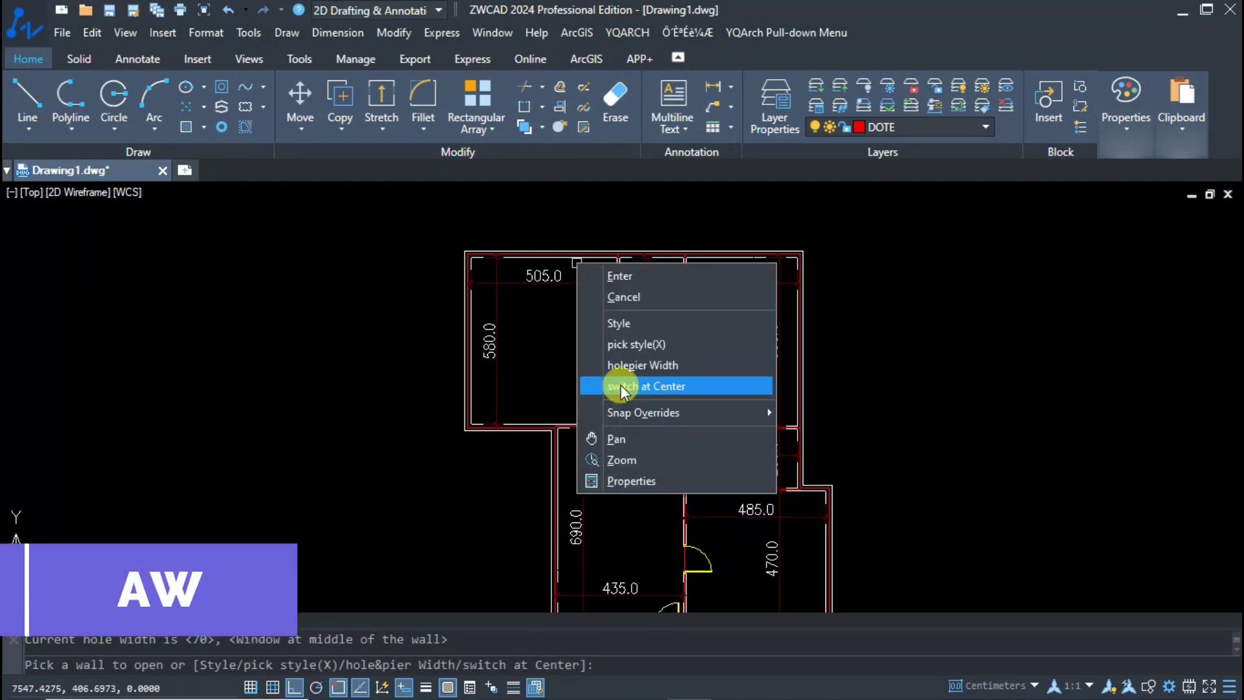
click(620, 385)
right_click(651, 394)
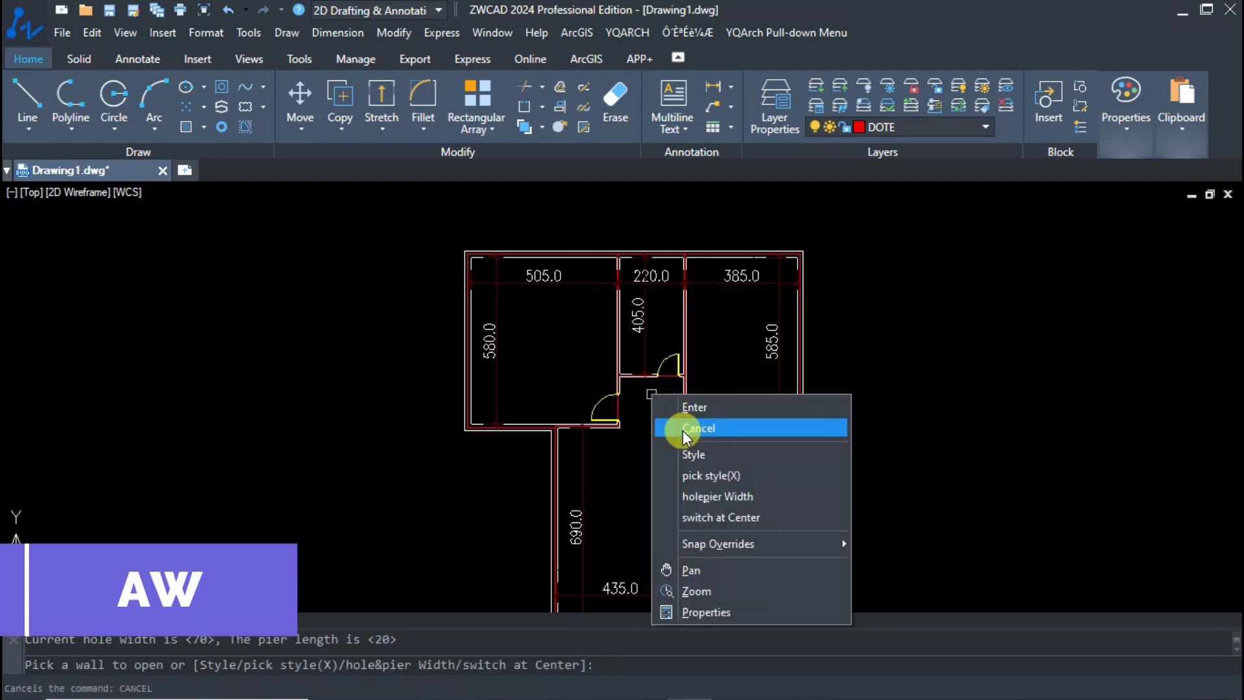
click(694, 495)
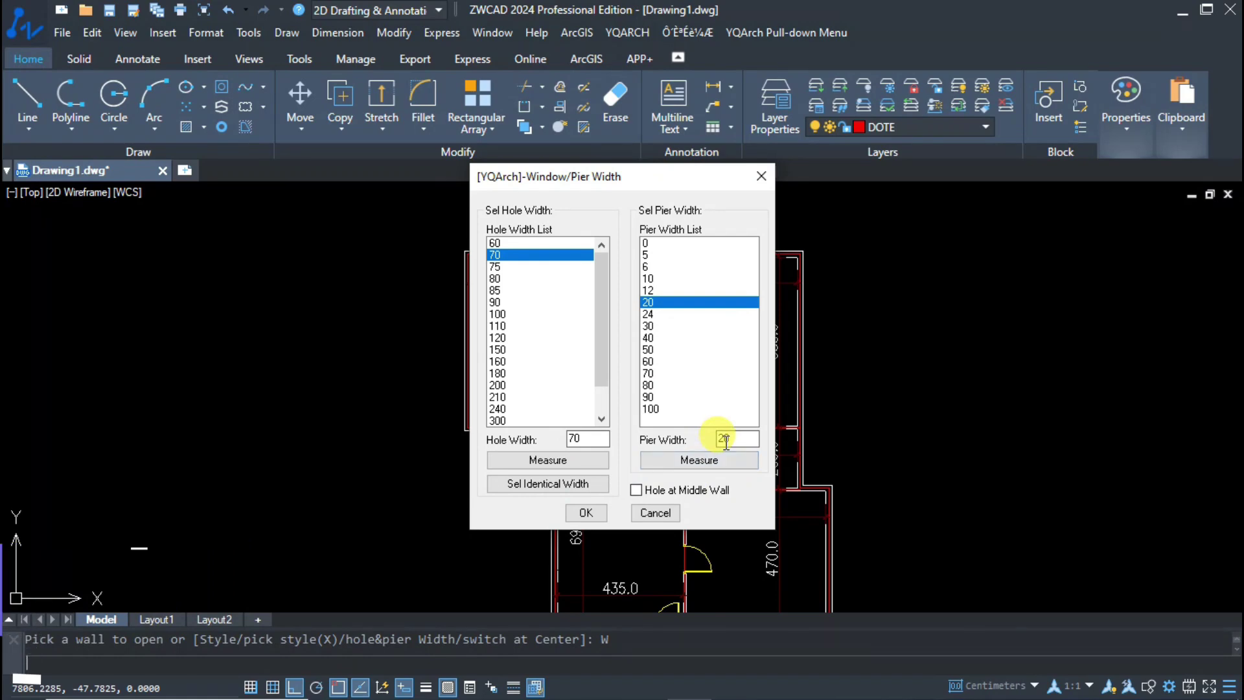
click(641, 491)
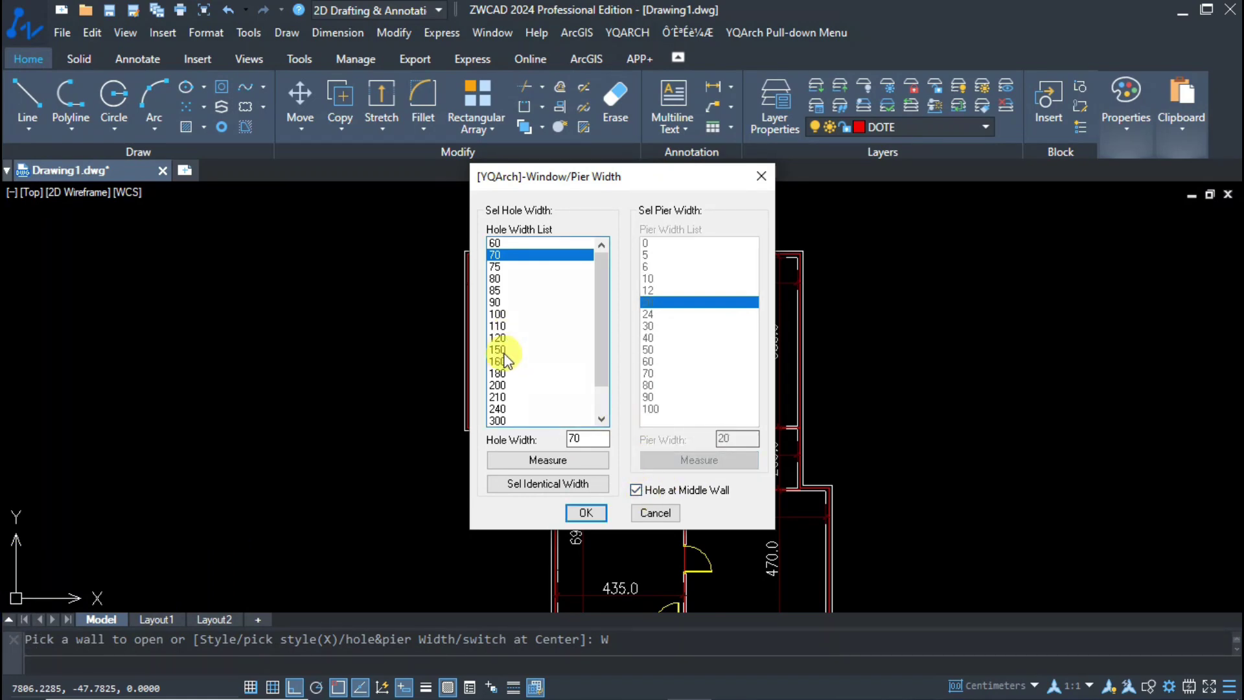
click(581, 512)
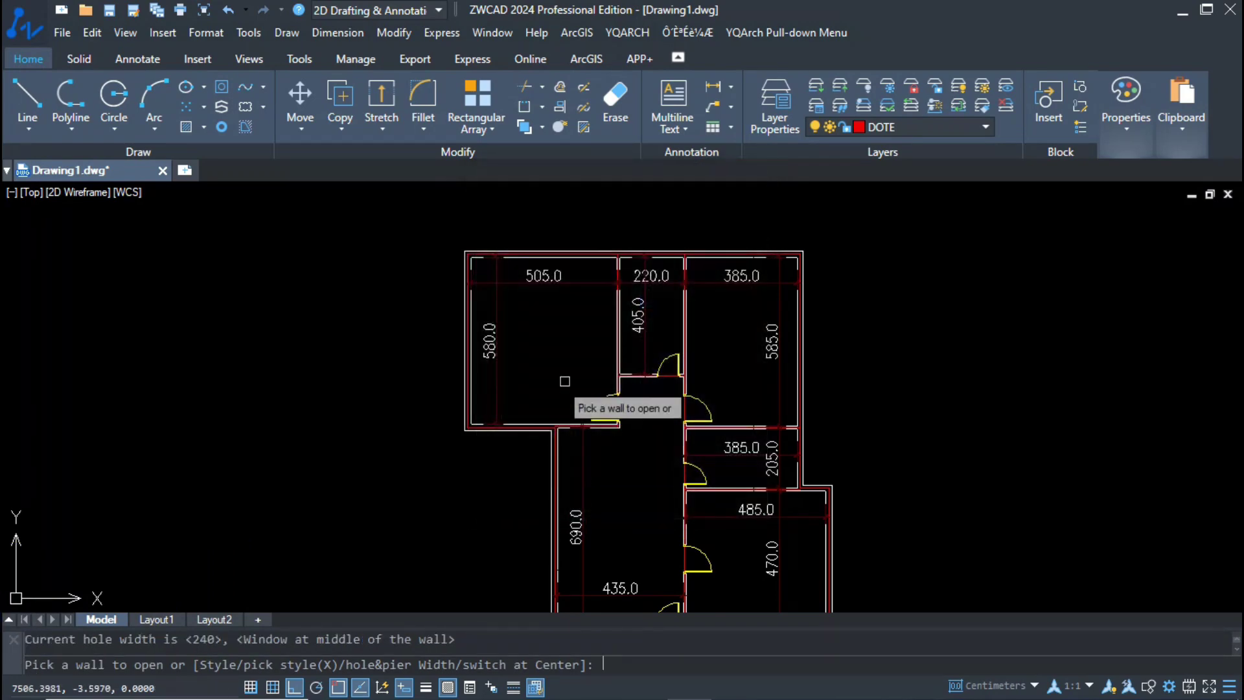
Step: Add 240 wide windows to the outer walls: upper-left room top, upper-right room right, lower-right room right and bottom, and lower-left room left
click(580, 257)
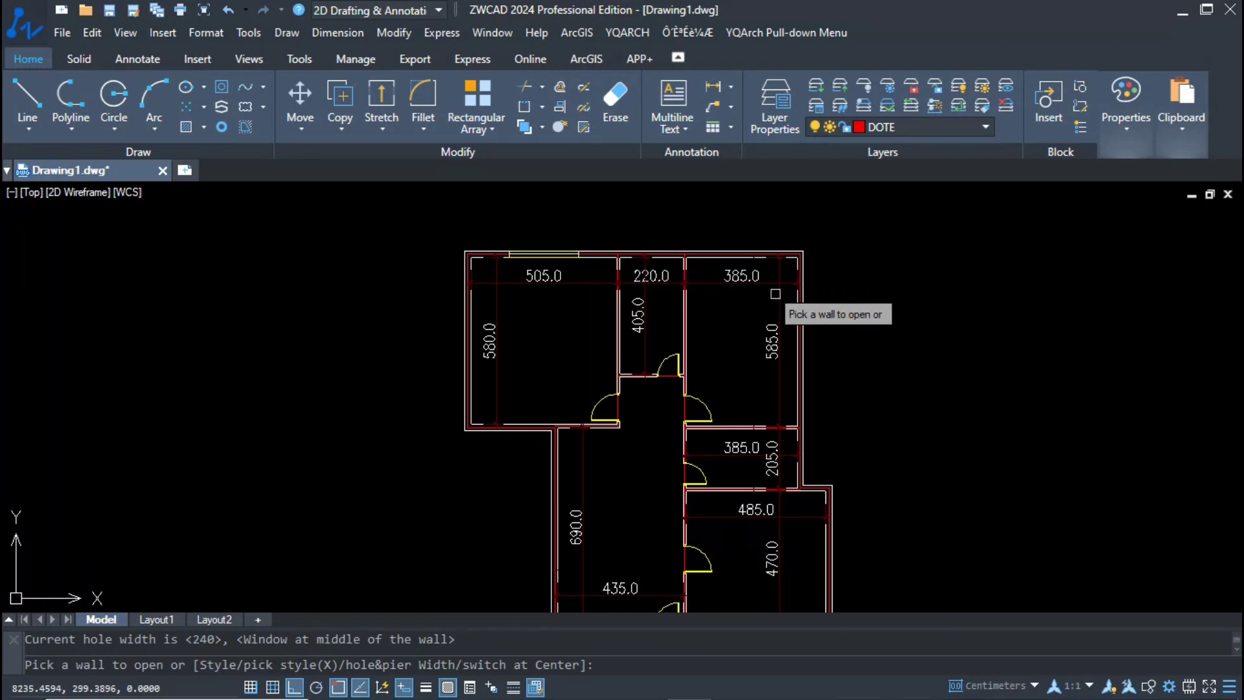
click(801, 337)
click(826, 548)
middle_drag(825, 548, 840, 377)
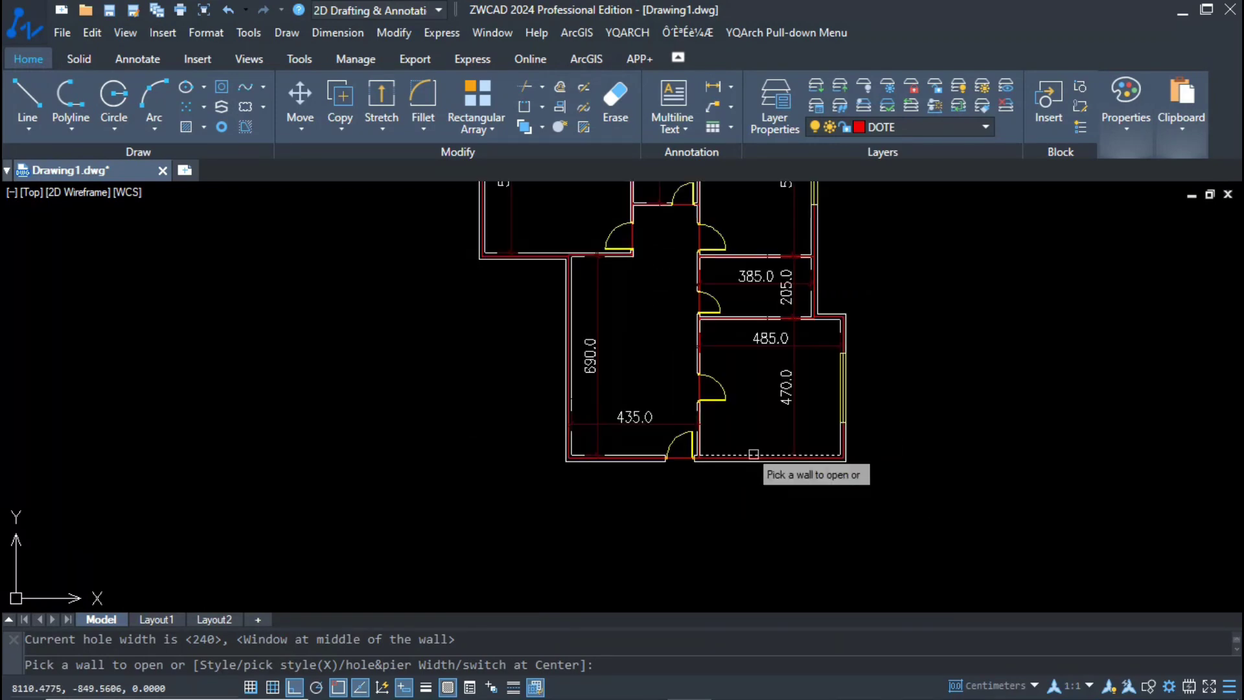
click(753, 455)
scroll(575, 377, down, 2)
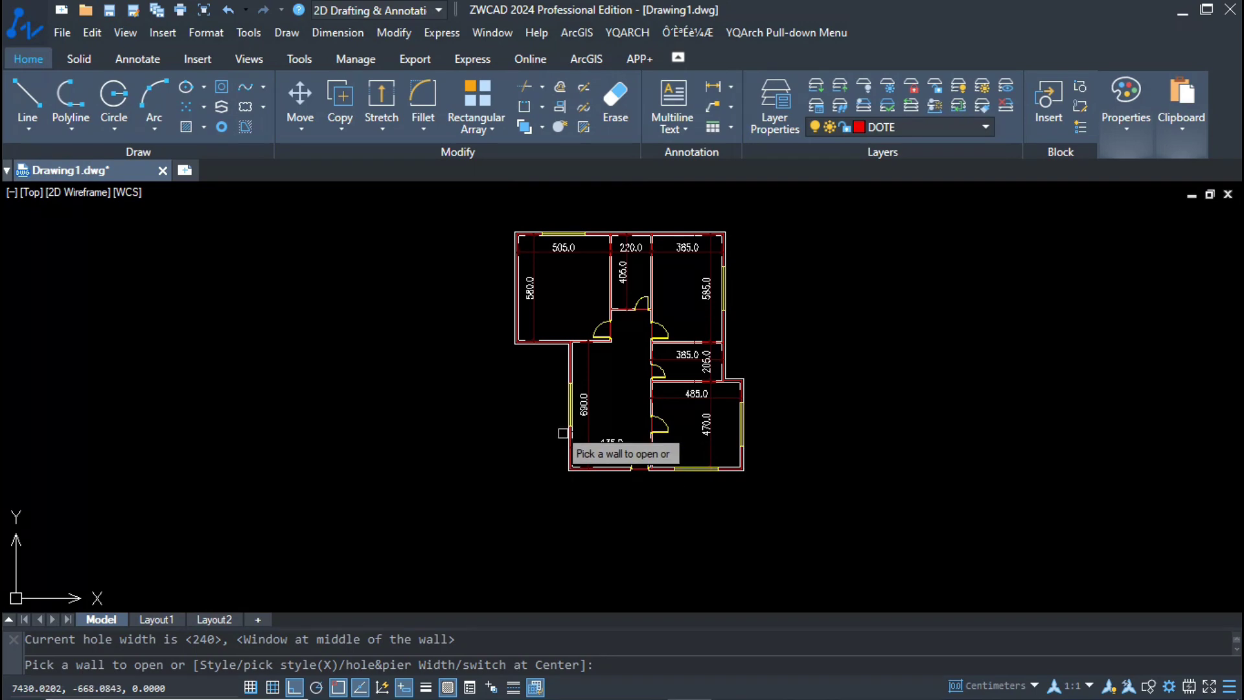
scroll(560, 428, up, 4)
scroll(535, 300, down, 2)
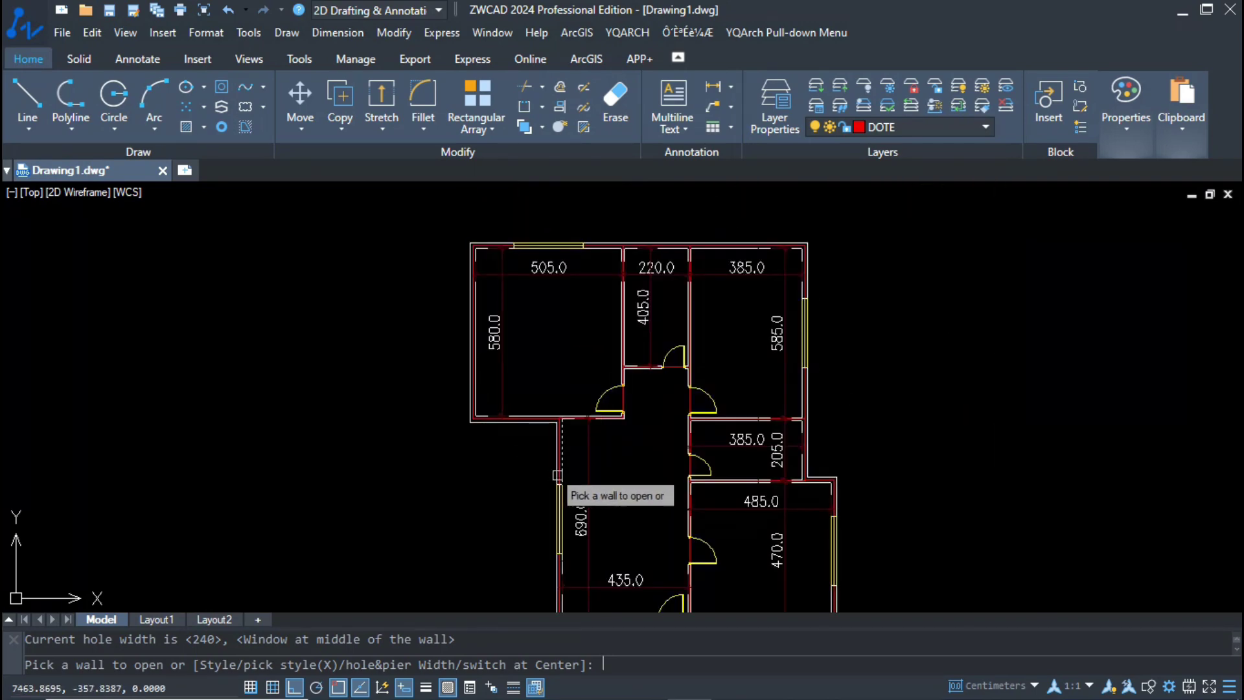
Step: Add 70 wide windows to the upper-middle room's top wall, the small right-hand room's right wall and the lower-left room's bottom wall
text(W)
key(Return)
double_click(498, 256)
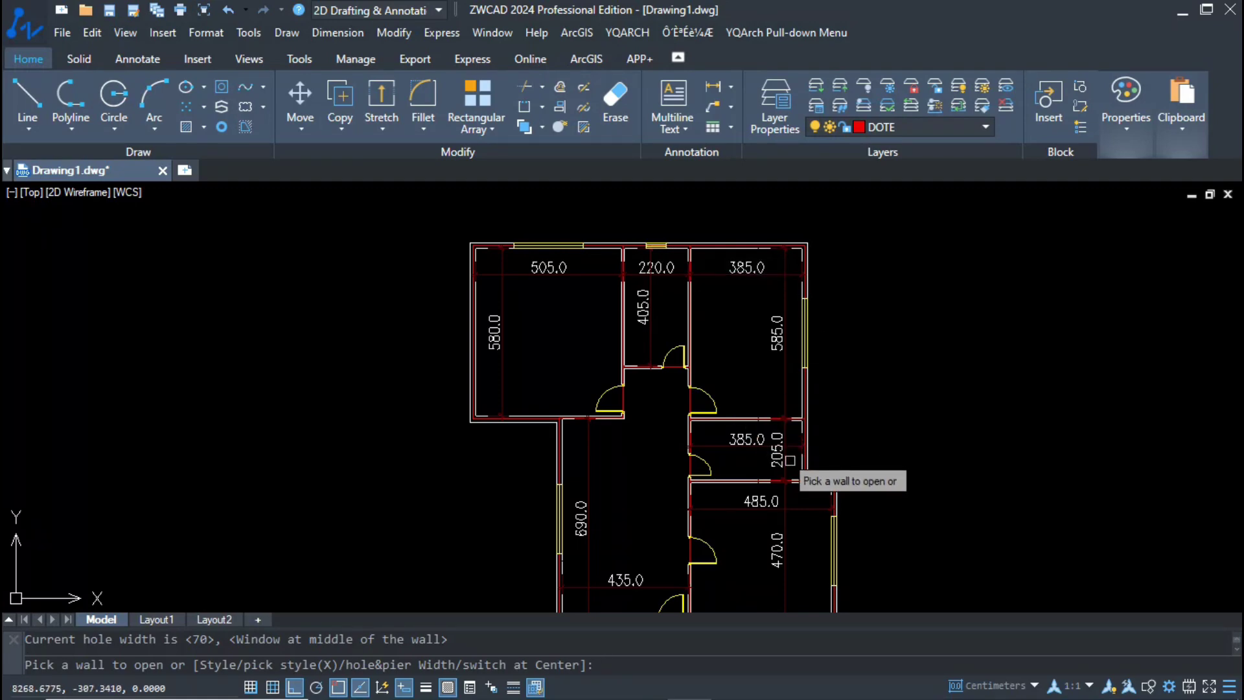
scroll(648, 563, up, 3)
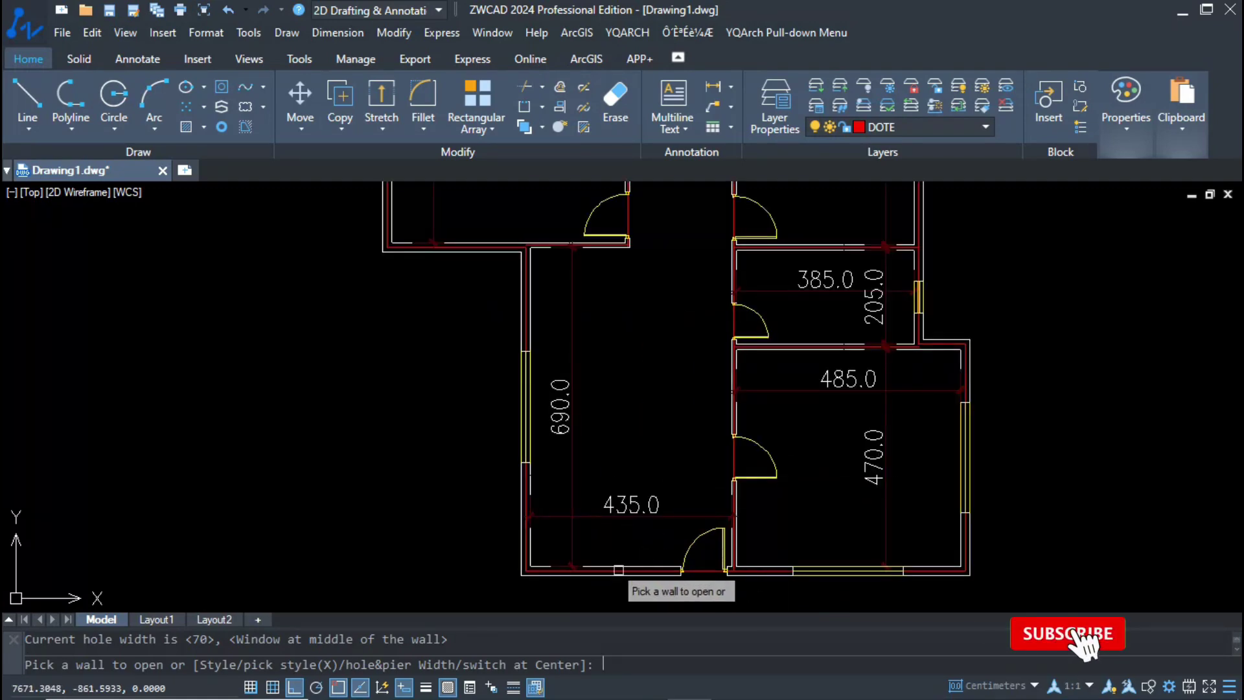
key(Escape)
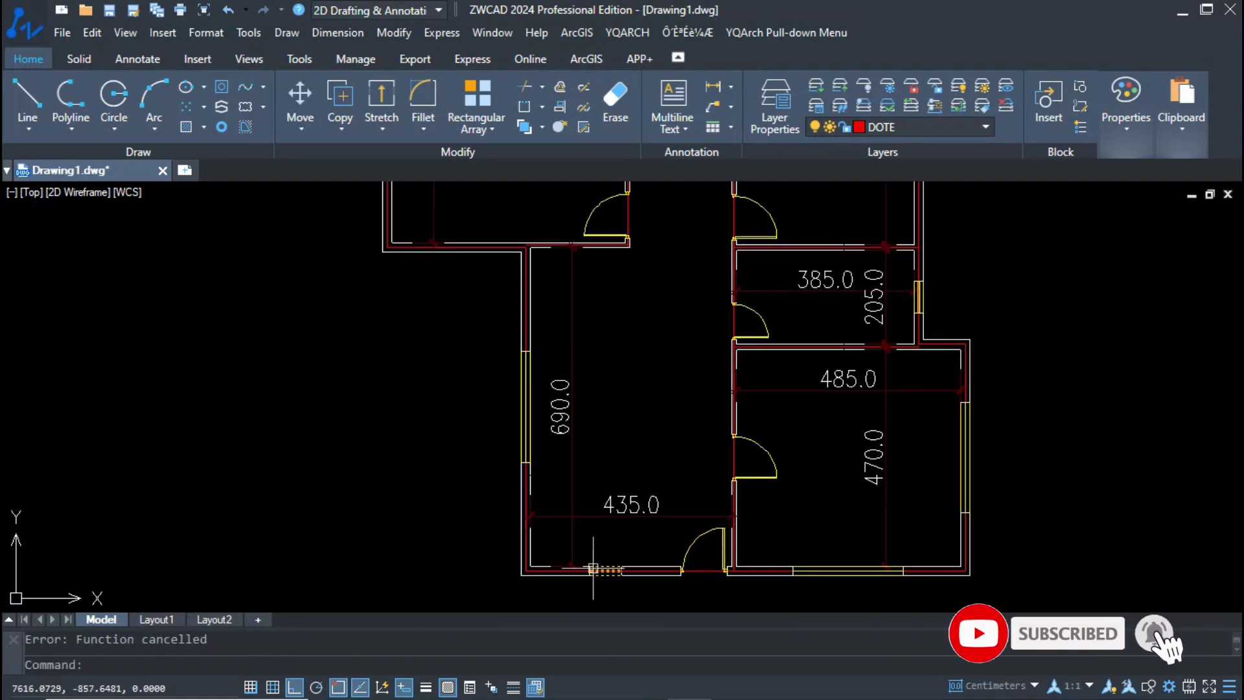
scroll(574, 549, down, 2)
scroll(606, 571, down, 2)
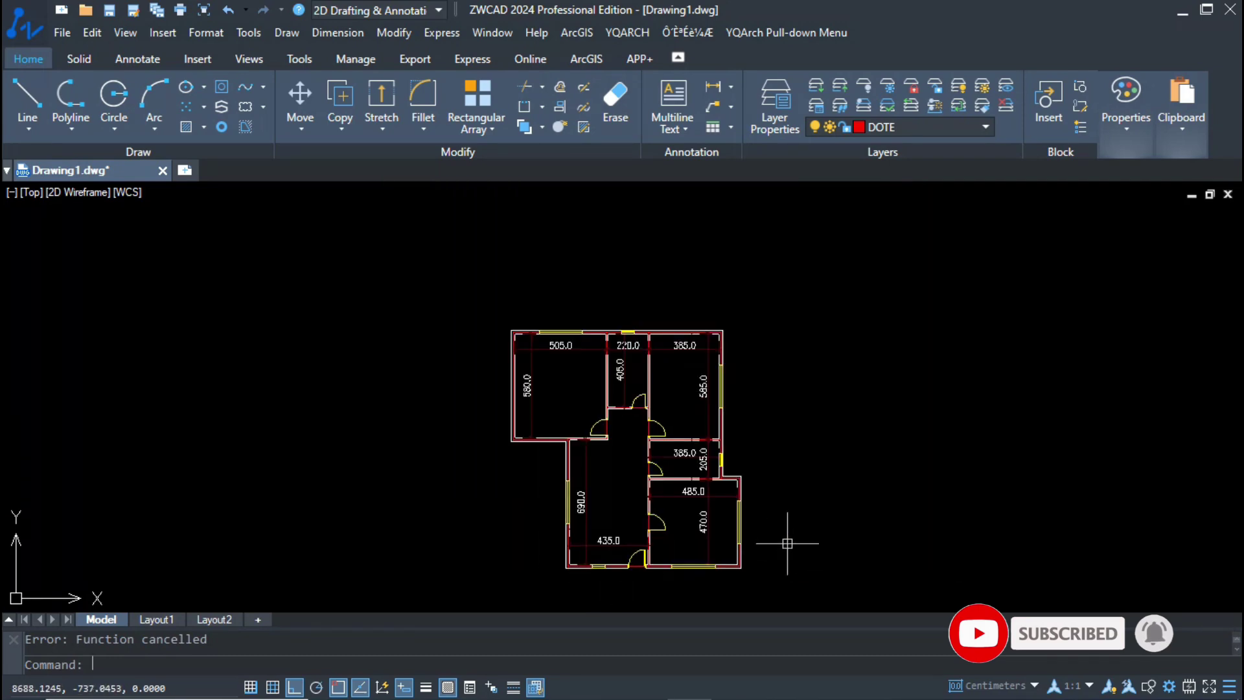
Step: Furnish the lower-left room with the YQArch JJ Living Room layout, spanning its bottom-right to top-left corners
middle_drag(787, 543, 777, 507)
scroll(600, 486, up, 2)
middle_drag(600, 486, 594, 505)
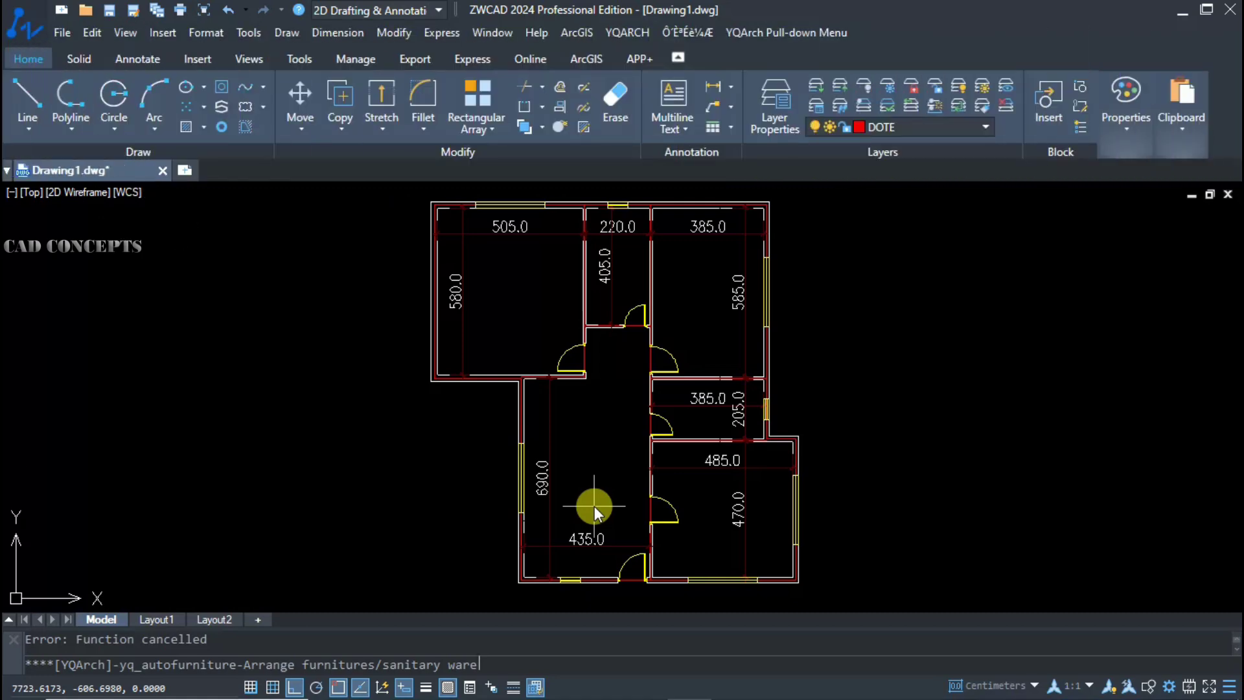
click(475, 299)
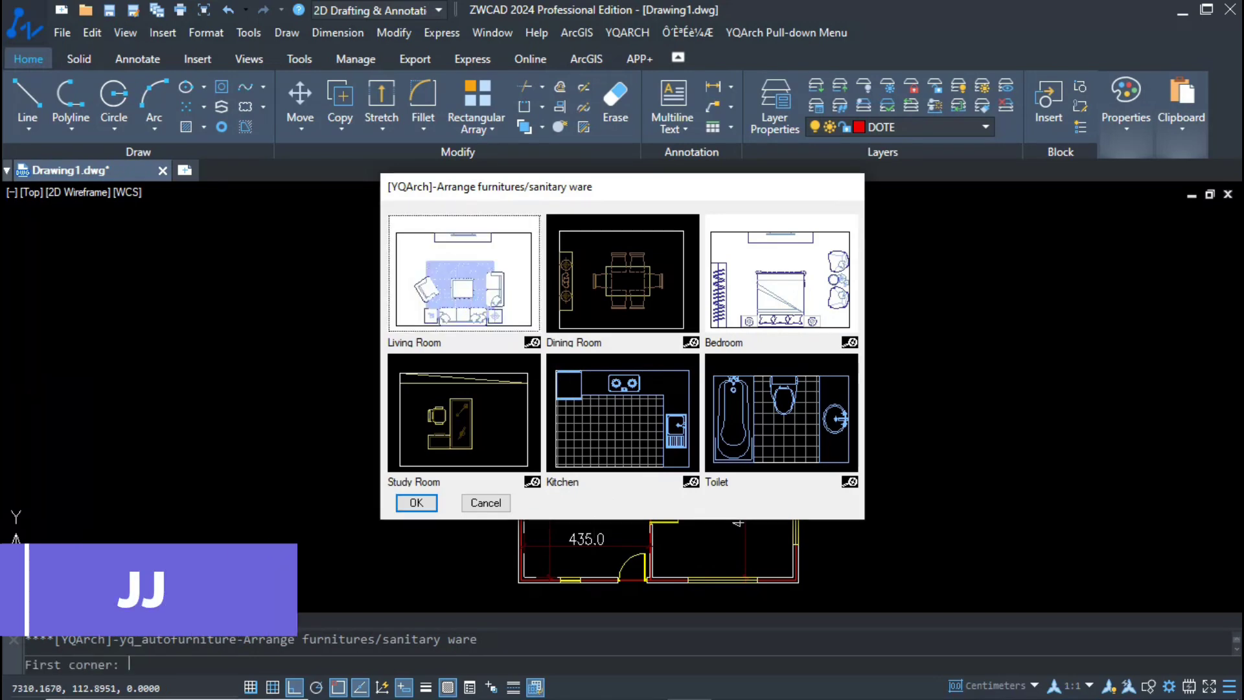
double_click(474, 298)
scroll(661, 587, up, 4)
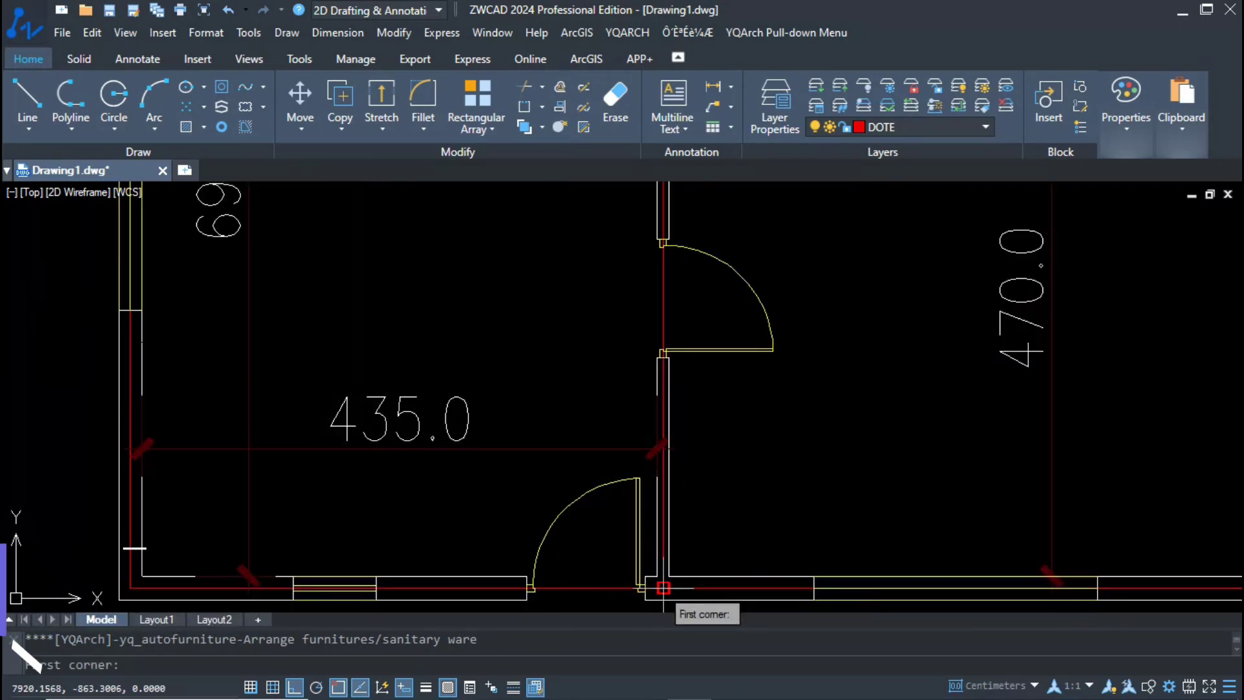
click(664, 588)
scroll(664, 588, down, 4)
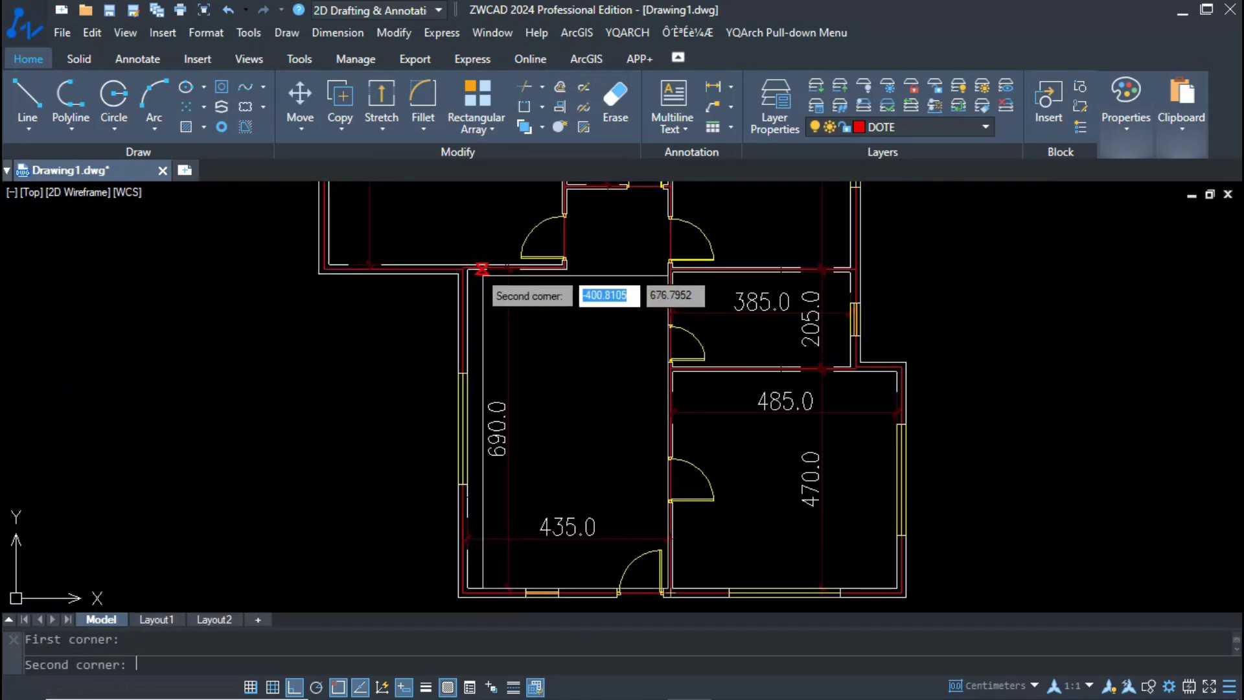
click(467, 269)
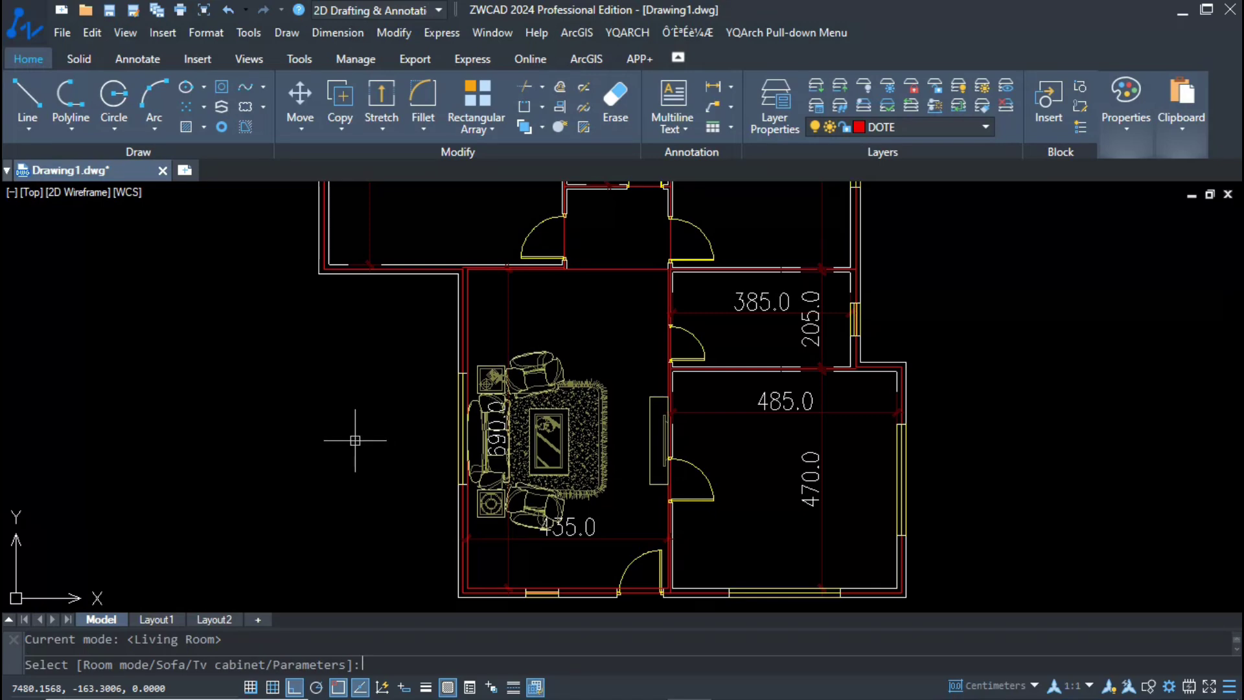
click(355, 444)
key(Escape)
Step: Try to move the door between the living room and the lower-right room along with its adjoining wall lines
click(735, 447)
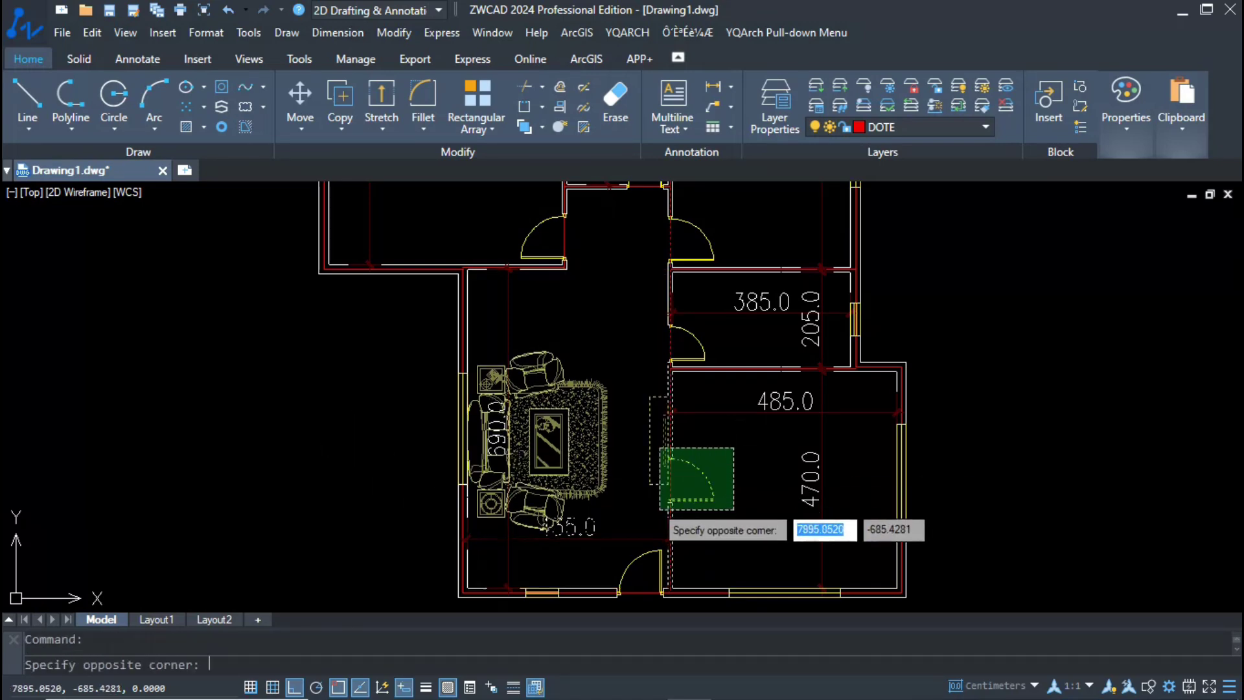
click(639, 511)
text(m)
key(Return)
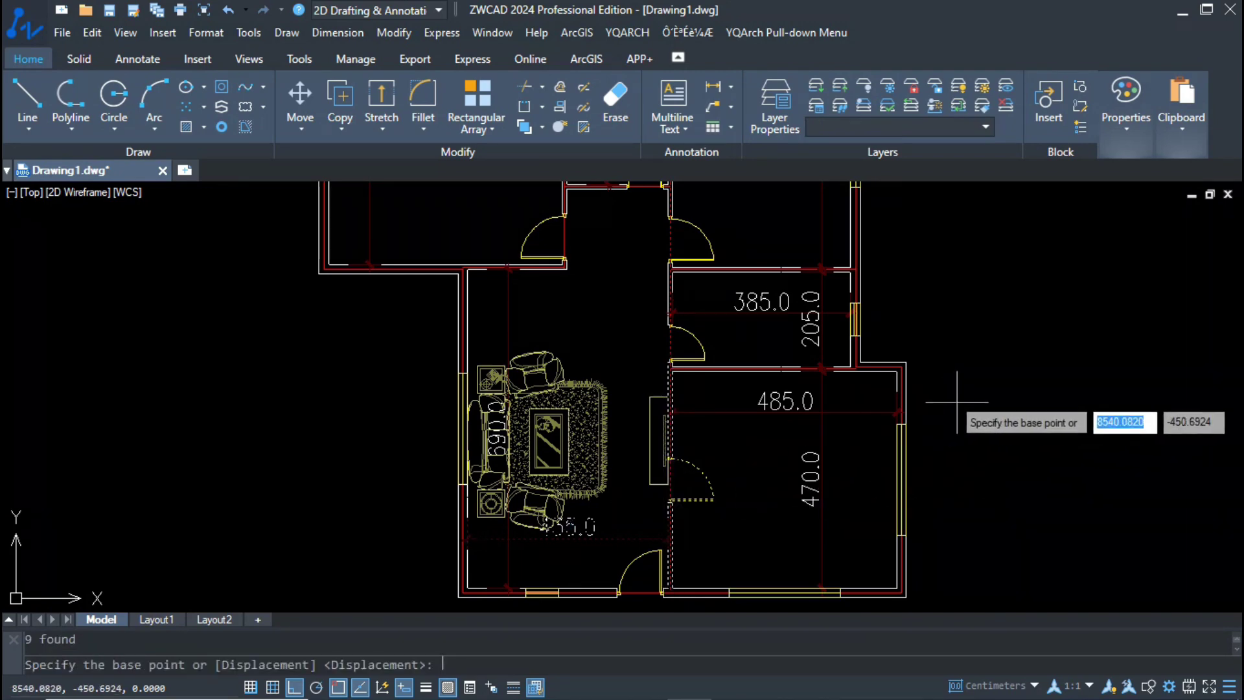
click(965, 407)
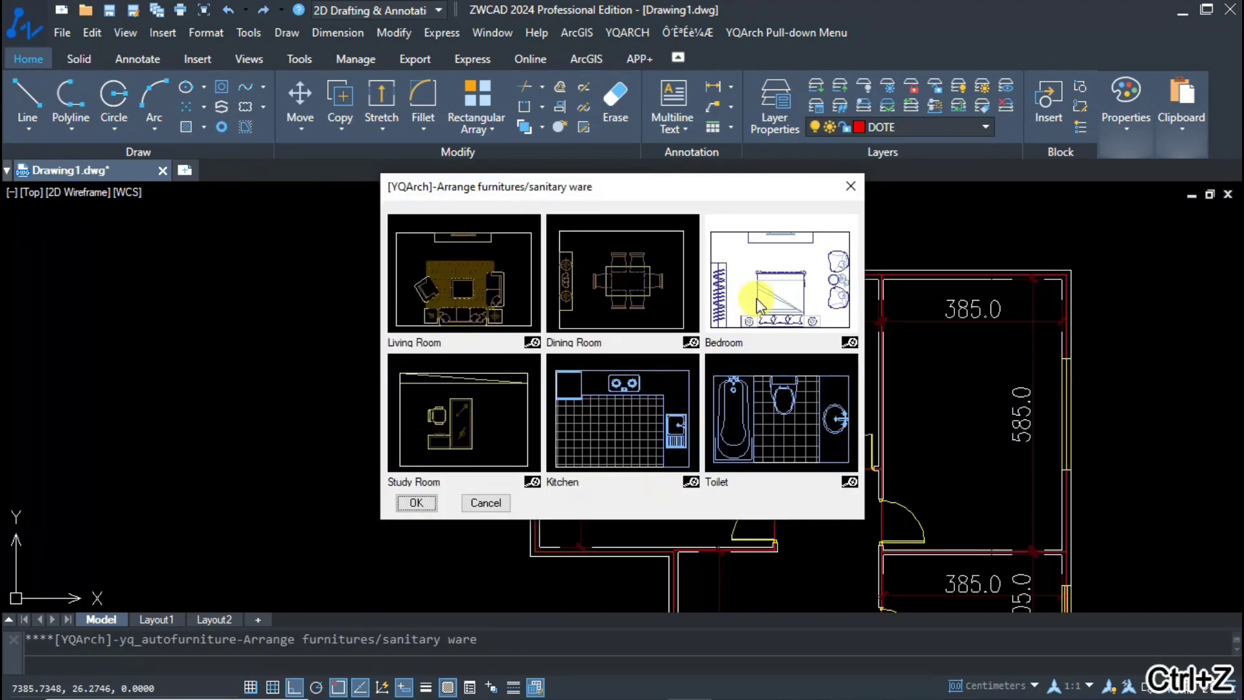
Step: Furnish the upper-left room with the YQArch Bedroom layout, spanning its inner top-right to bottom-left corners
click(757, 299)
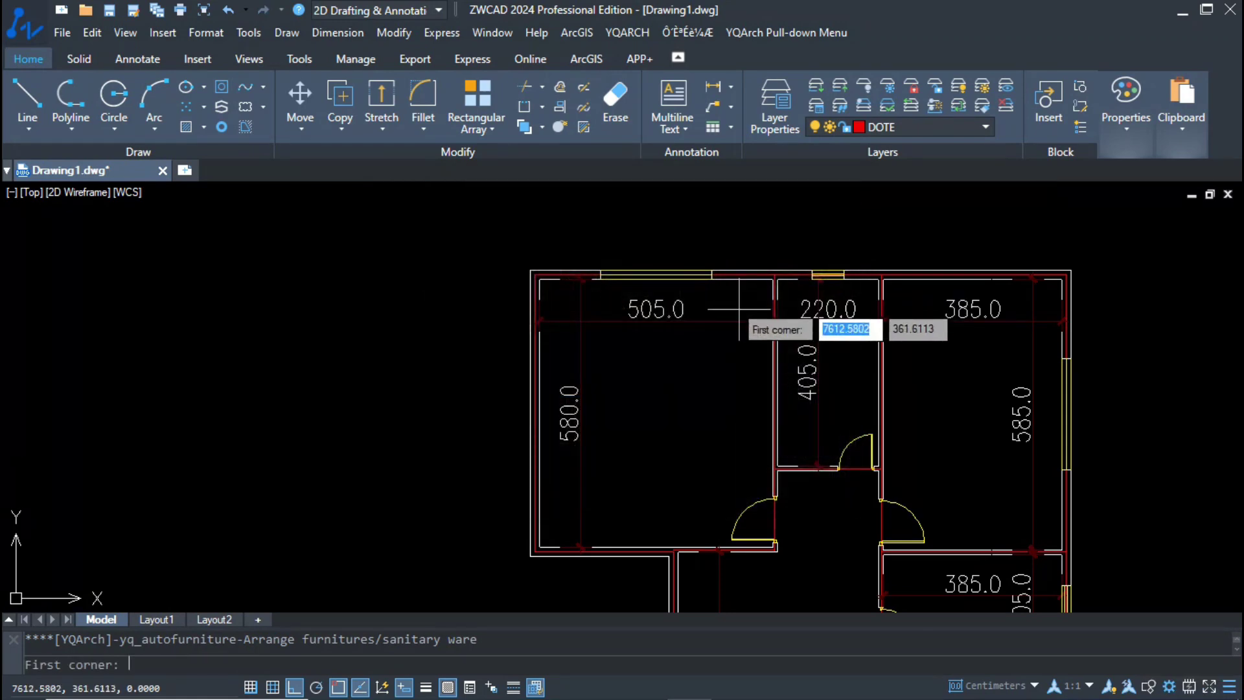
click(773, 279)
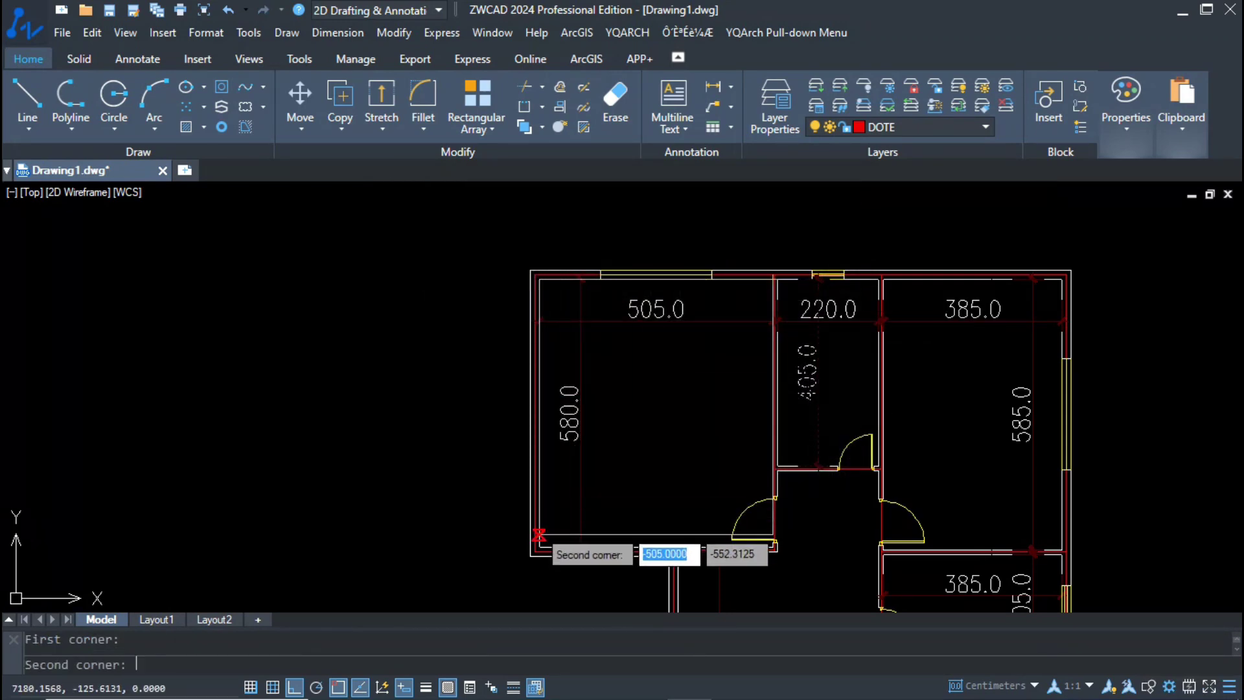
click(539, 548)
key(Escape)
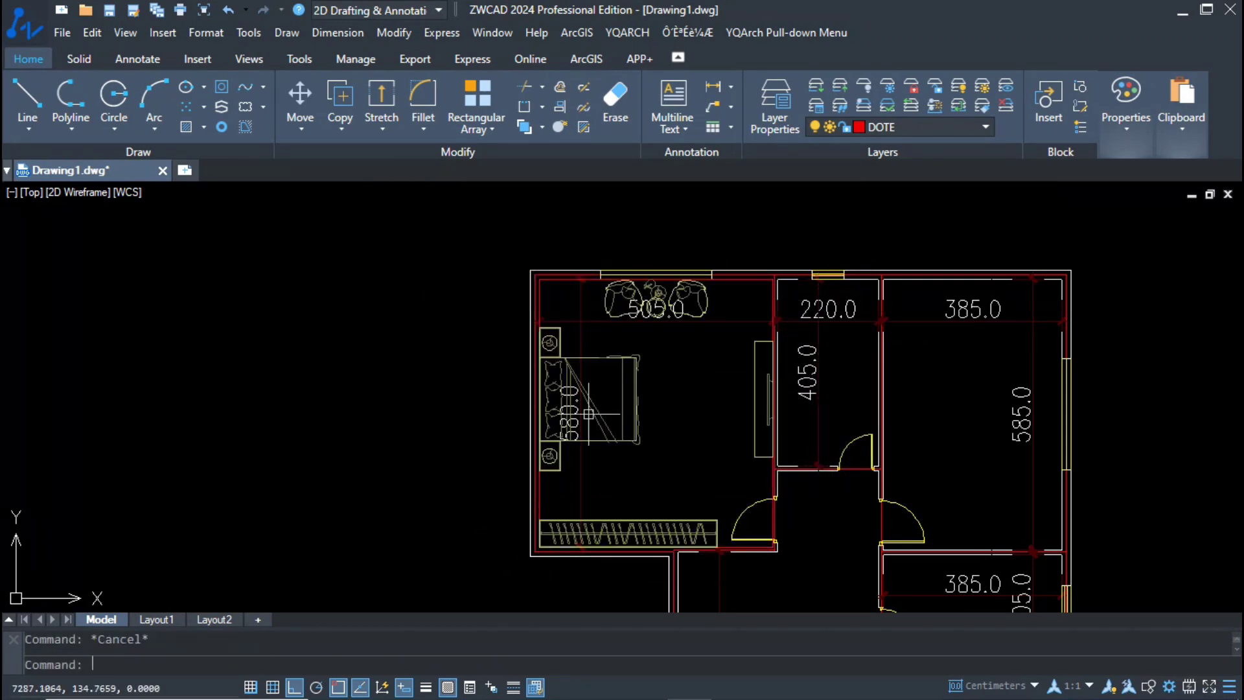
scroll(637, 322, up, 4)
scroll(636, 278, down, 2)
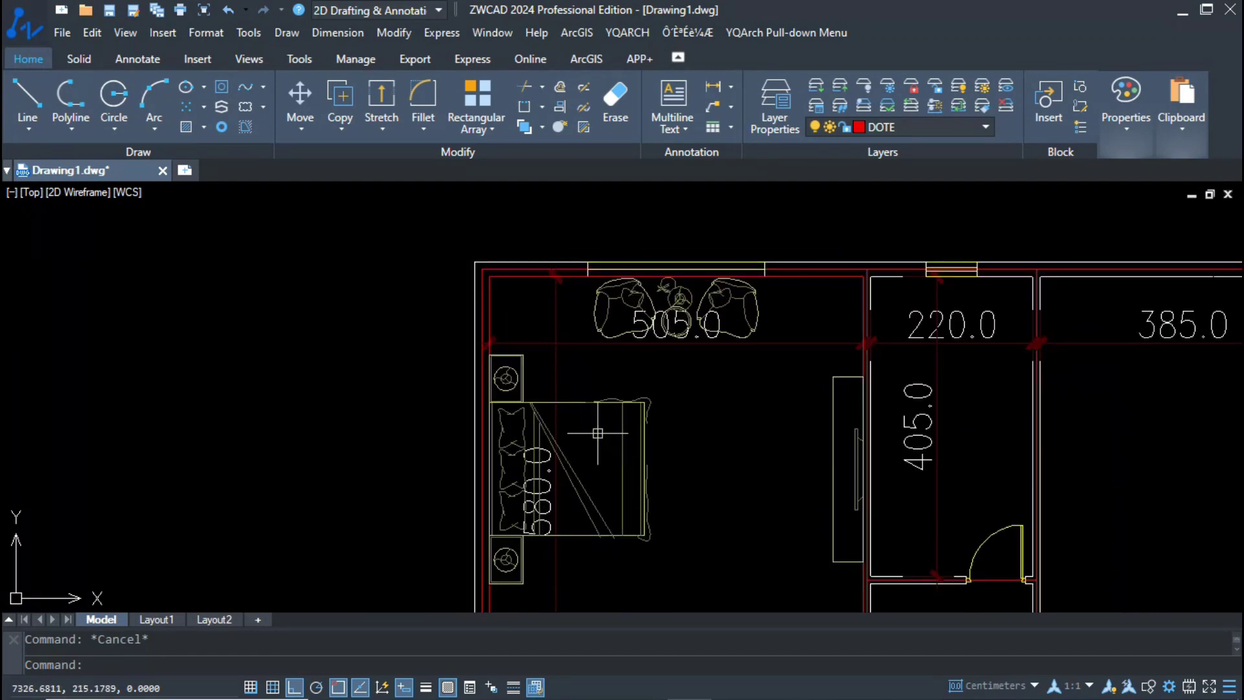
Step: Furnish the upper-right room with the YQArch Kitchen layout, spanning its inner bottom-right to top-left corners
scroll(597, 432, down, 2)
middle_drag(772, 516, 658, 419)
text(jj)
key(Return)
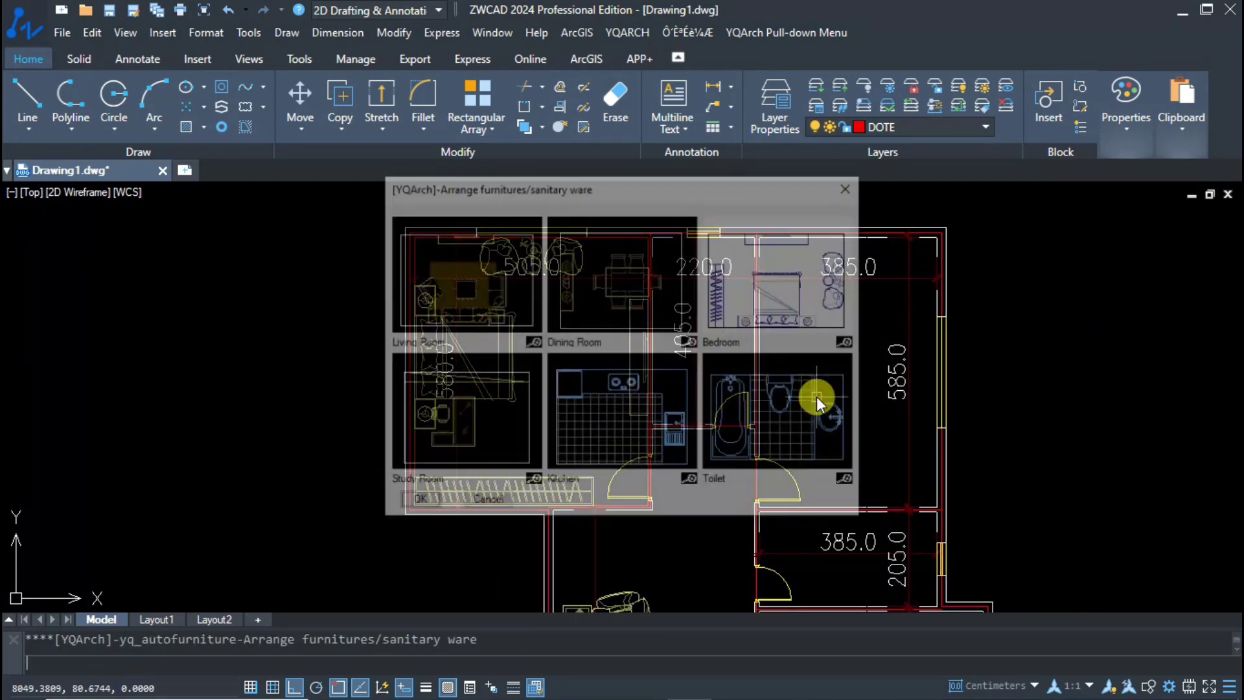
click(786, 310)
double_click(625, 444)
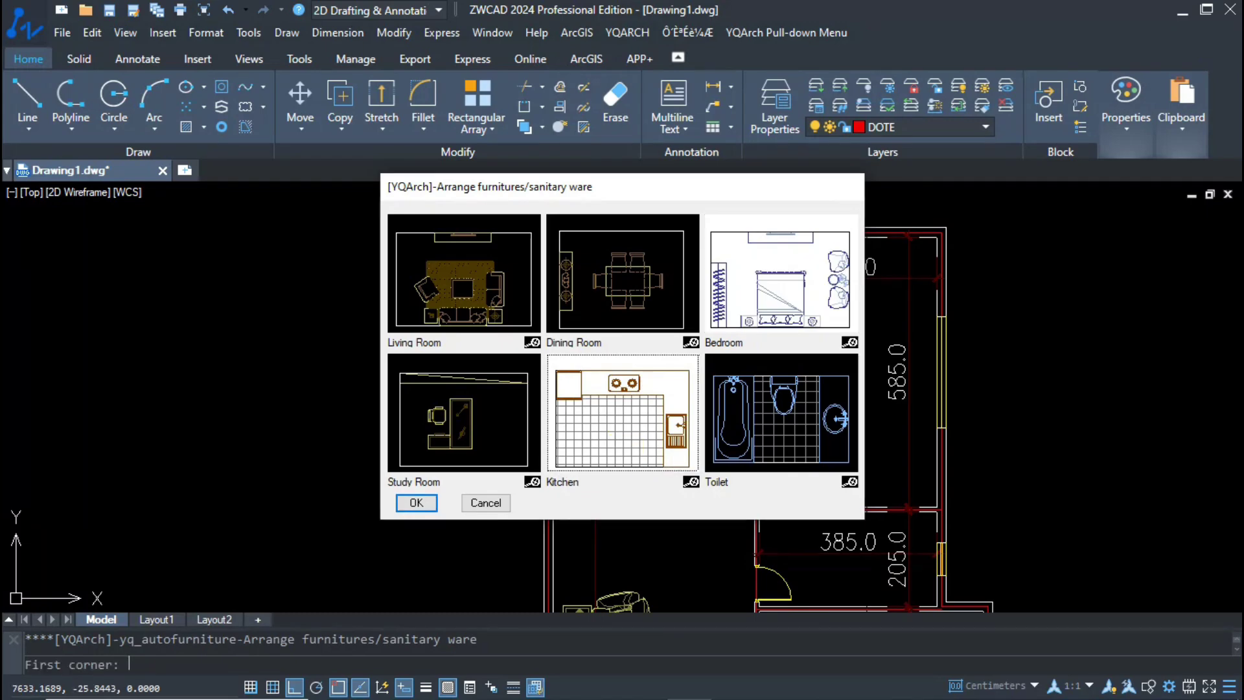
click(936, 507)
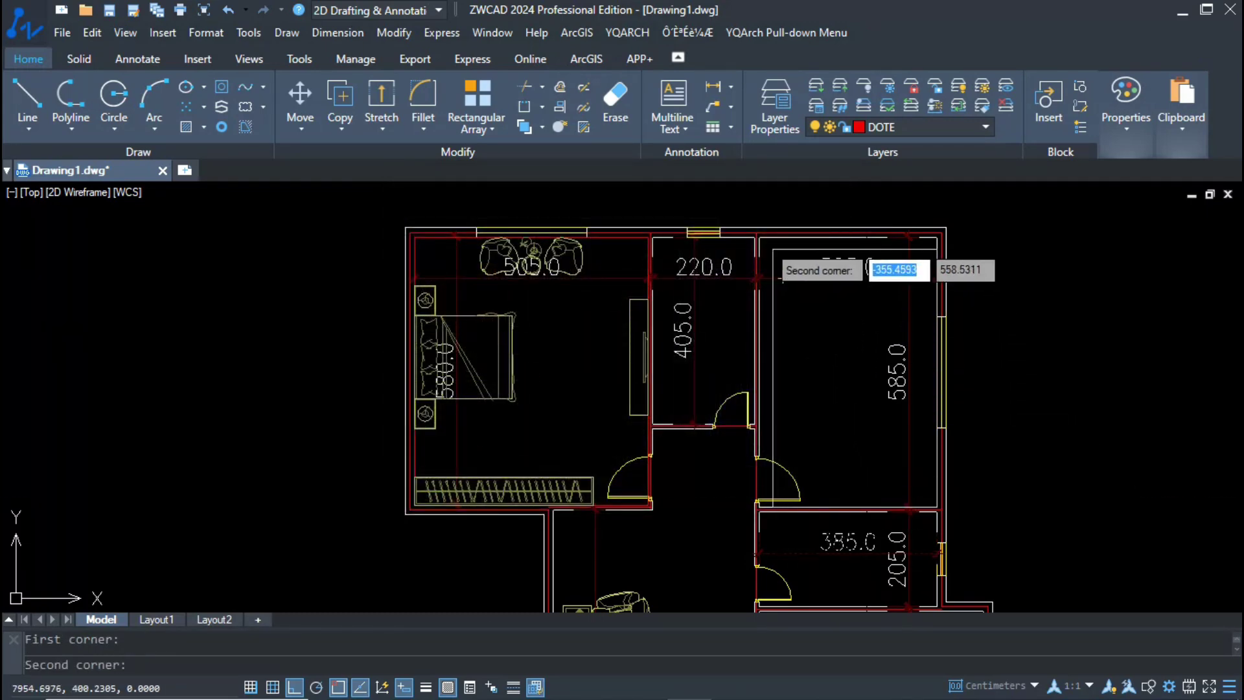
click(758, 237)
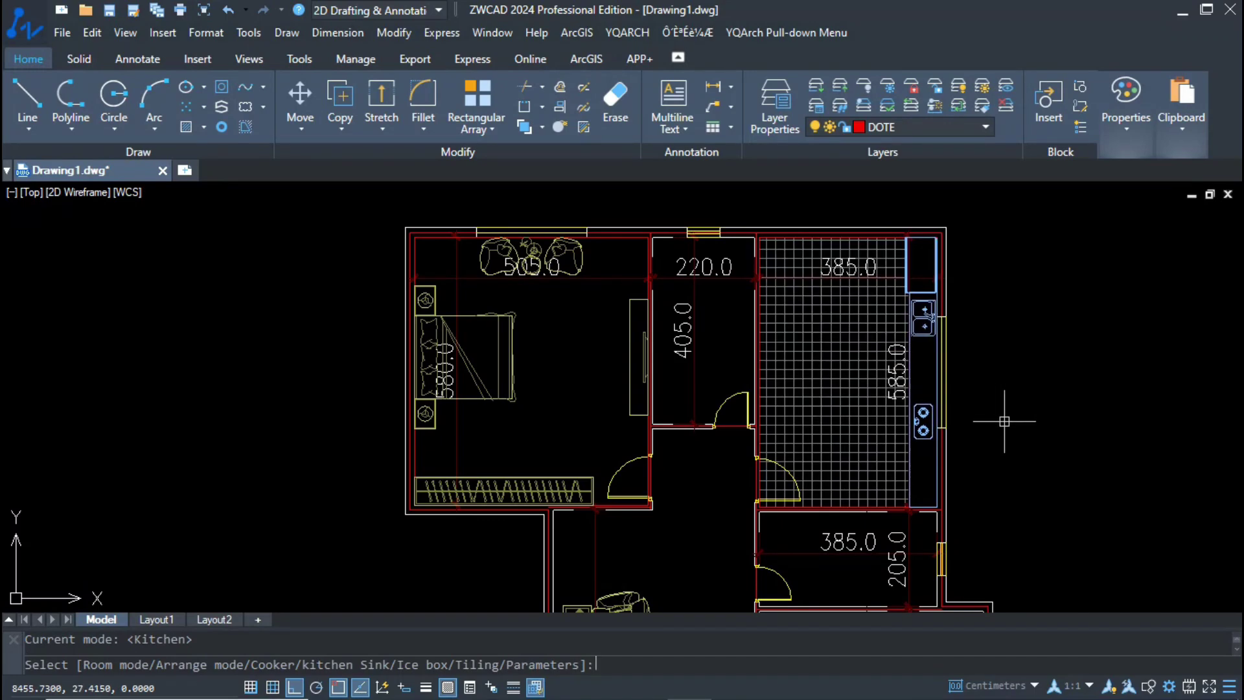
key(Return)
key(Escape)
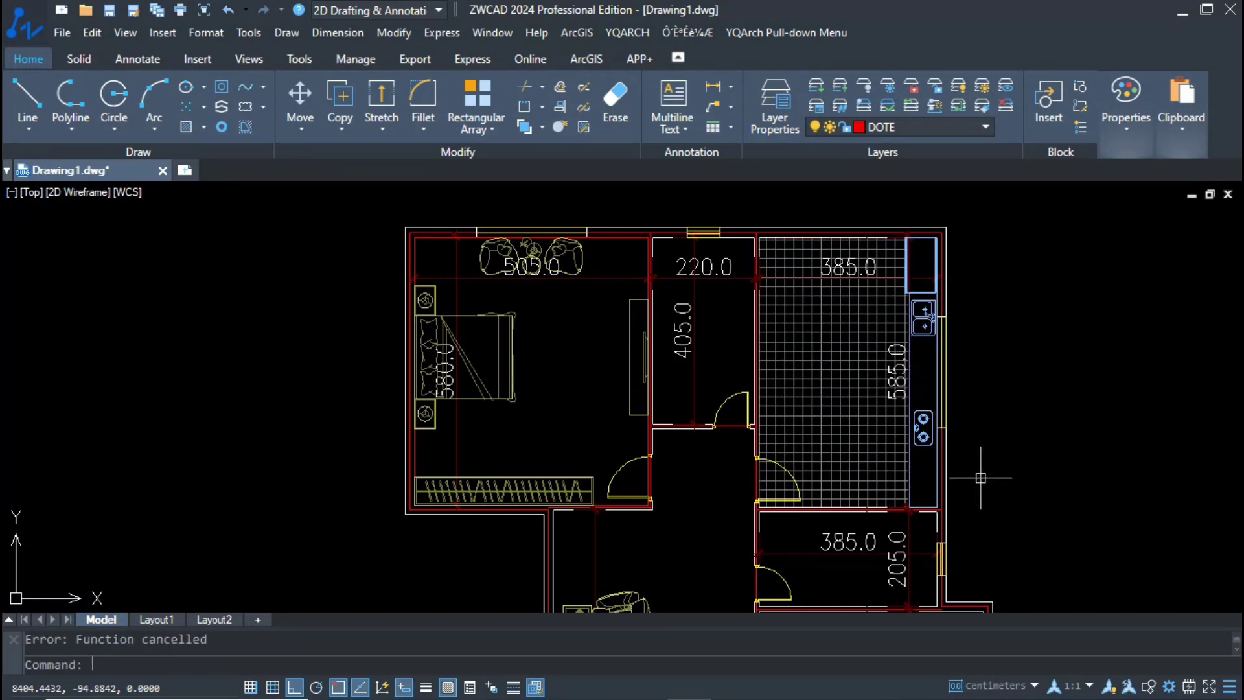
Step: Furnish the upper-middle room with the YQArch Toilet layout, spanning its inner bottom-right to top-left corners
right_click(725, 425)
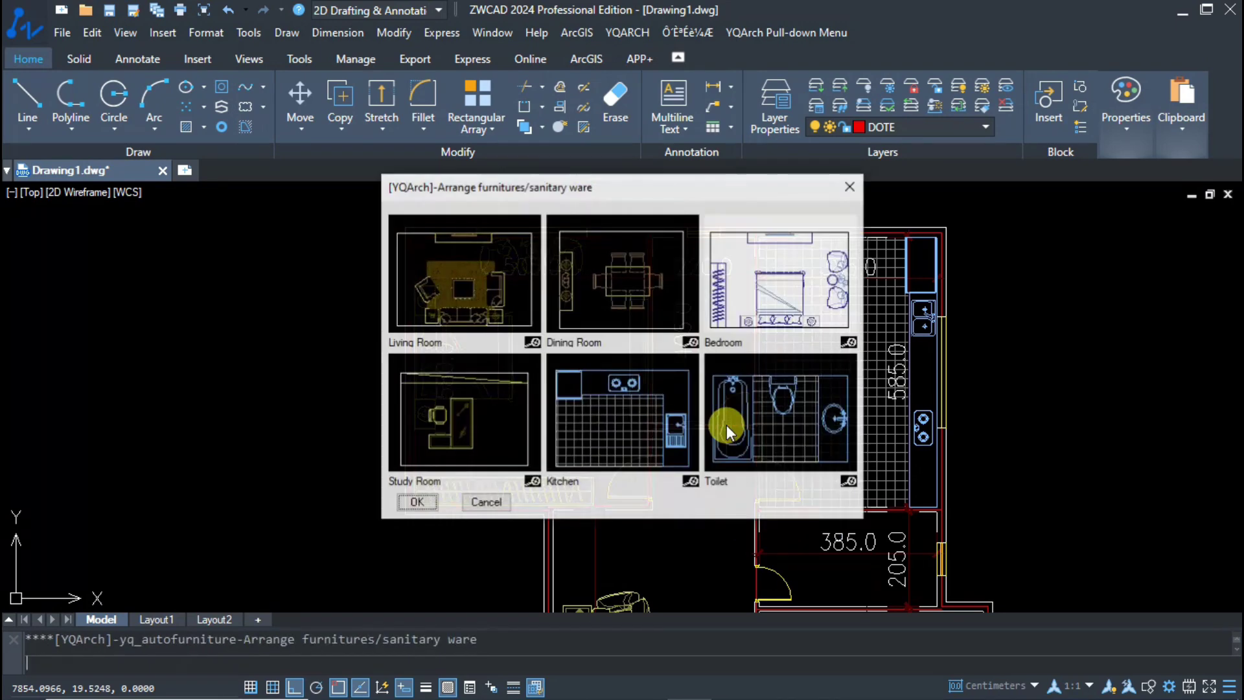
double_click(764, 413)
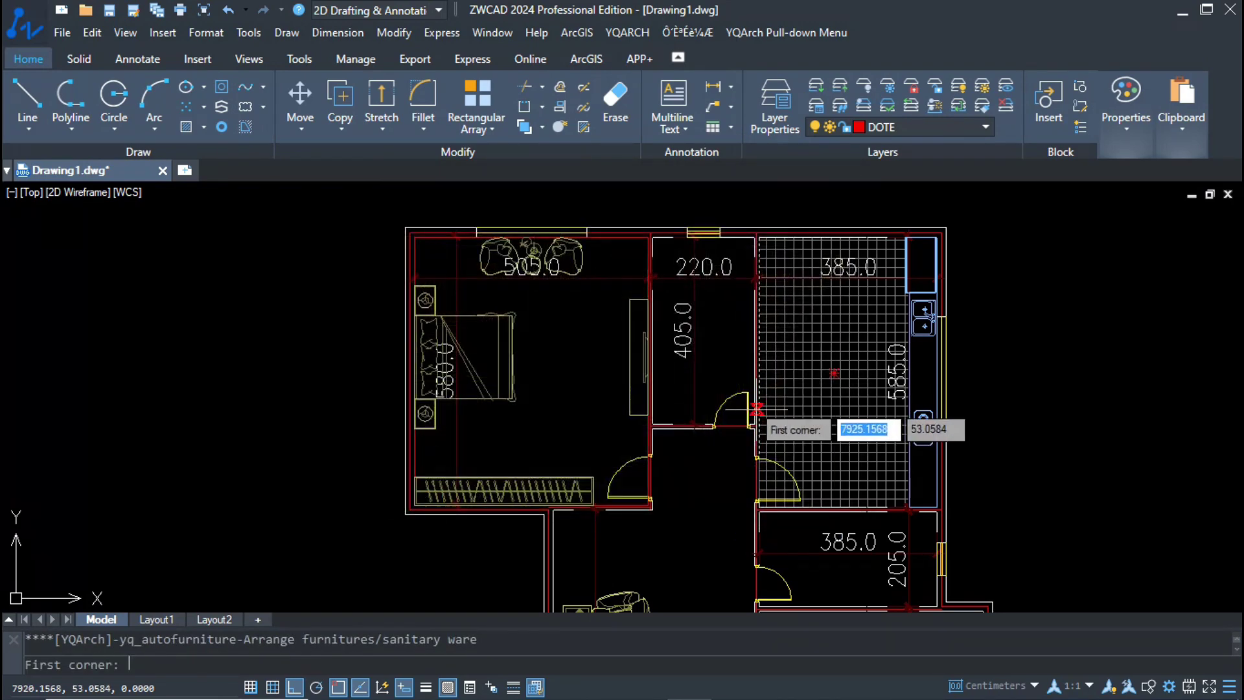
scroll(771, 454, up, 5)
click(774, 446)
scroll(797, 493, down, 4)
scroll(726, 311, up, 6)
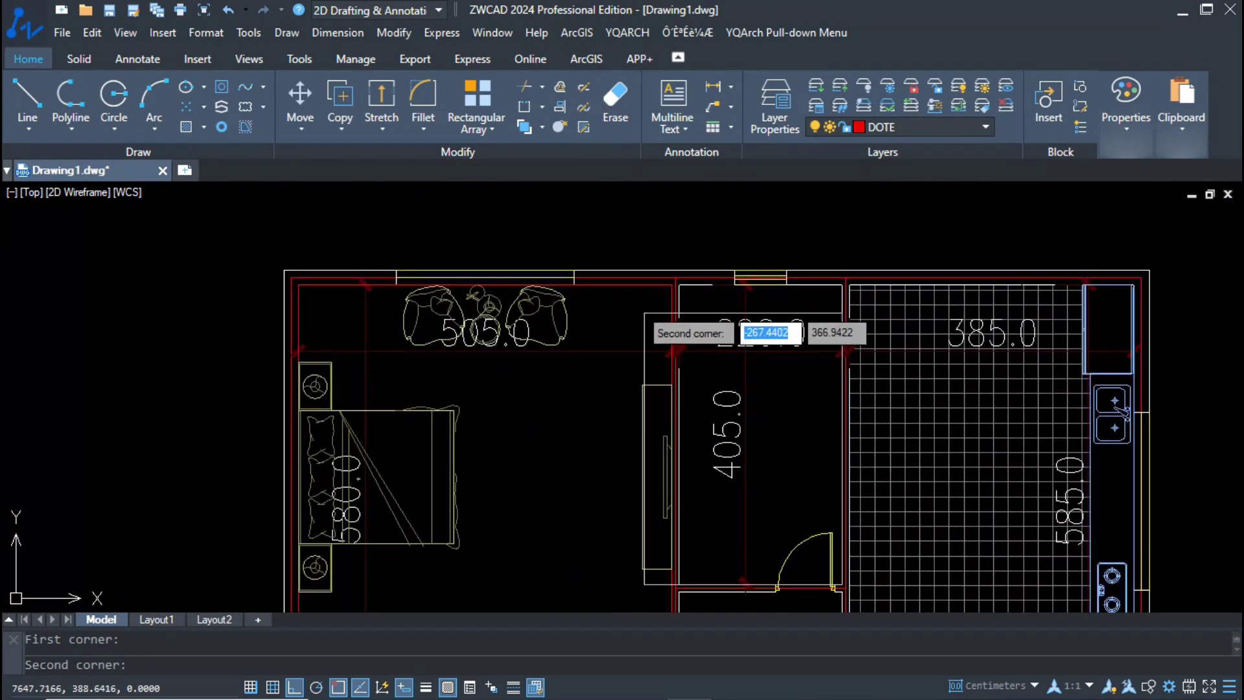
click(700, 267)
scroll(700, 267, down, 2)
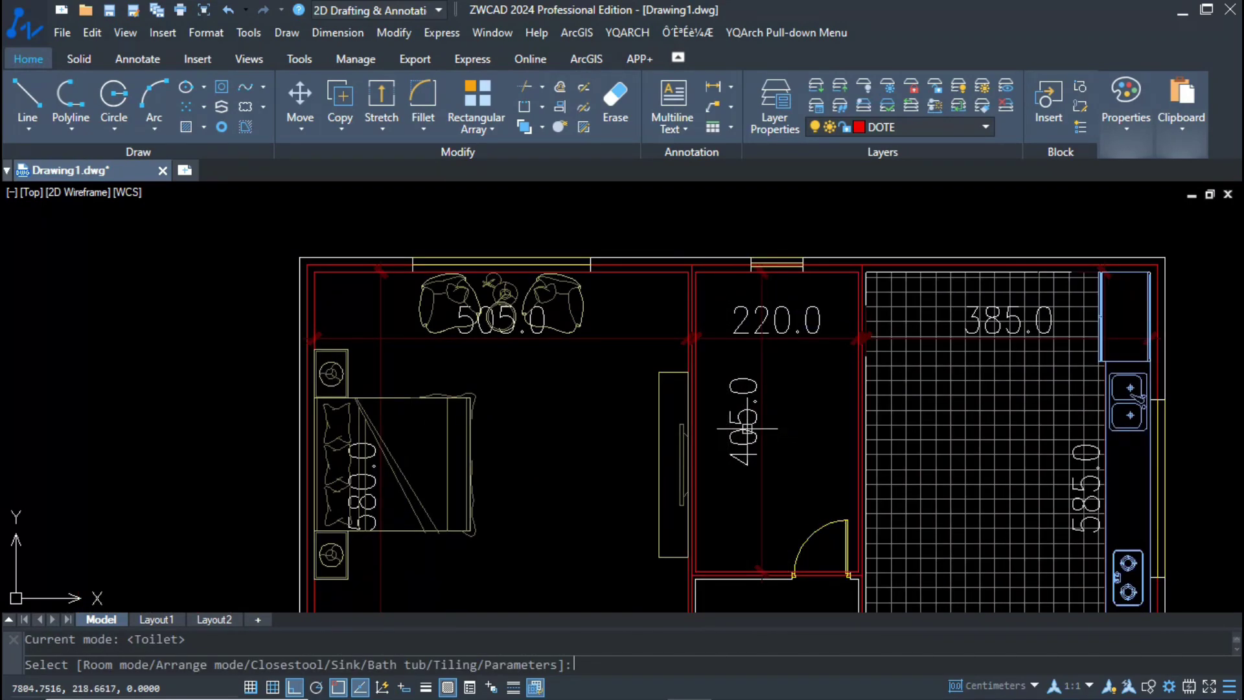
click(607, 436)
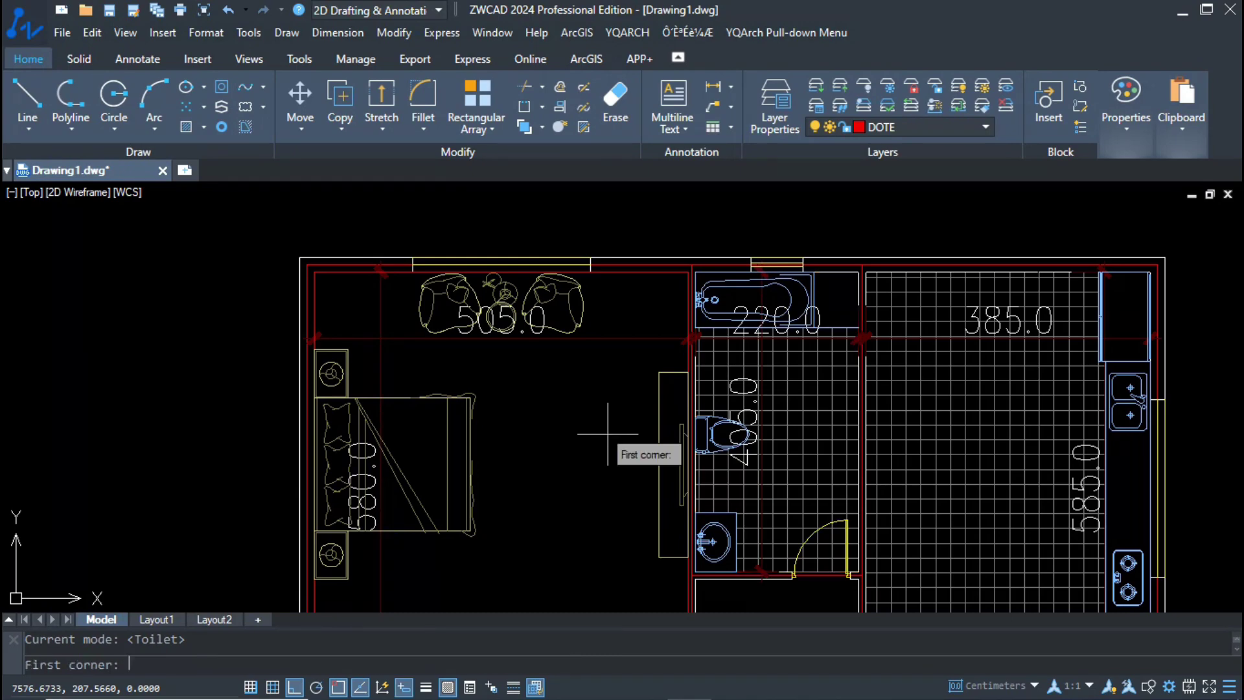
key(Escape)
Step: Furnish the small right-hand room below the kitchen with the YQArch Toilet layout, spanning its bottom-right to top-left corners
scroll(677, 314, down, 5)
scroll(726, 429, up, 2)
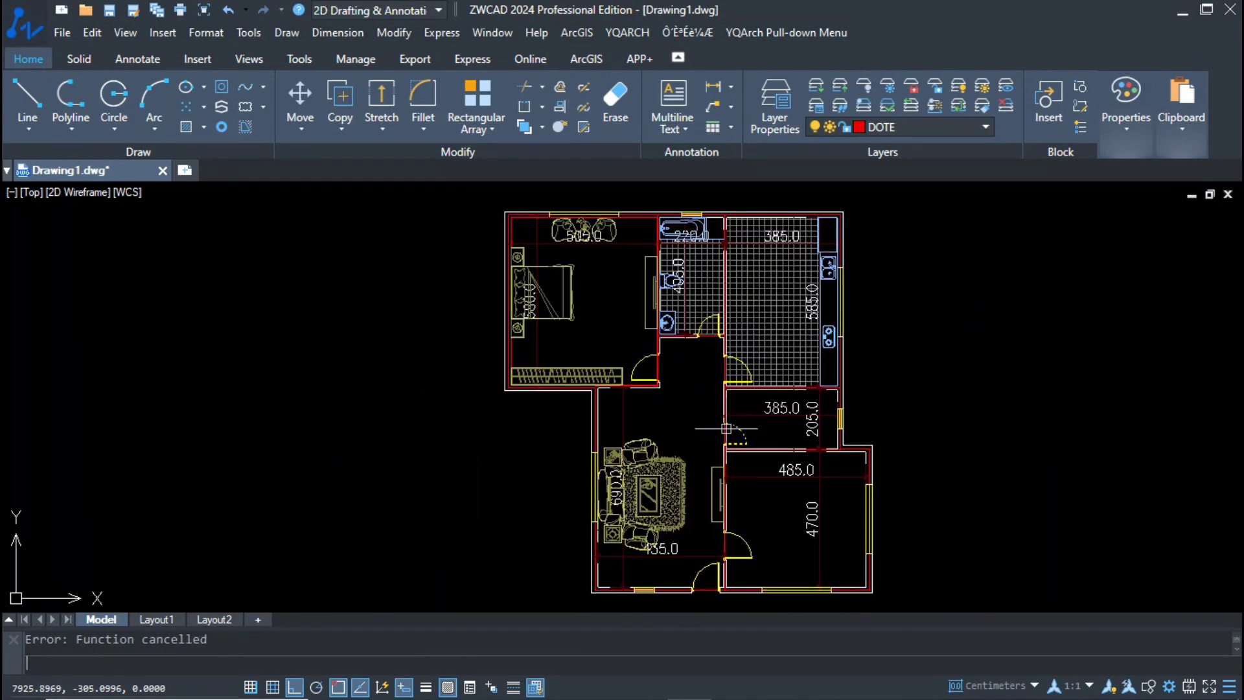
key(Return)
double_click(768, 430)
scroll(839, 456, up, 3)
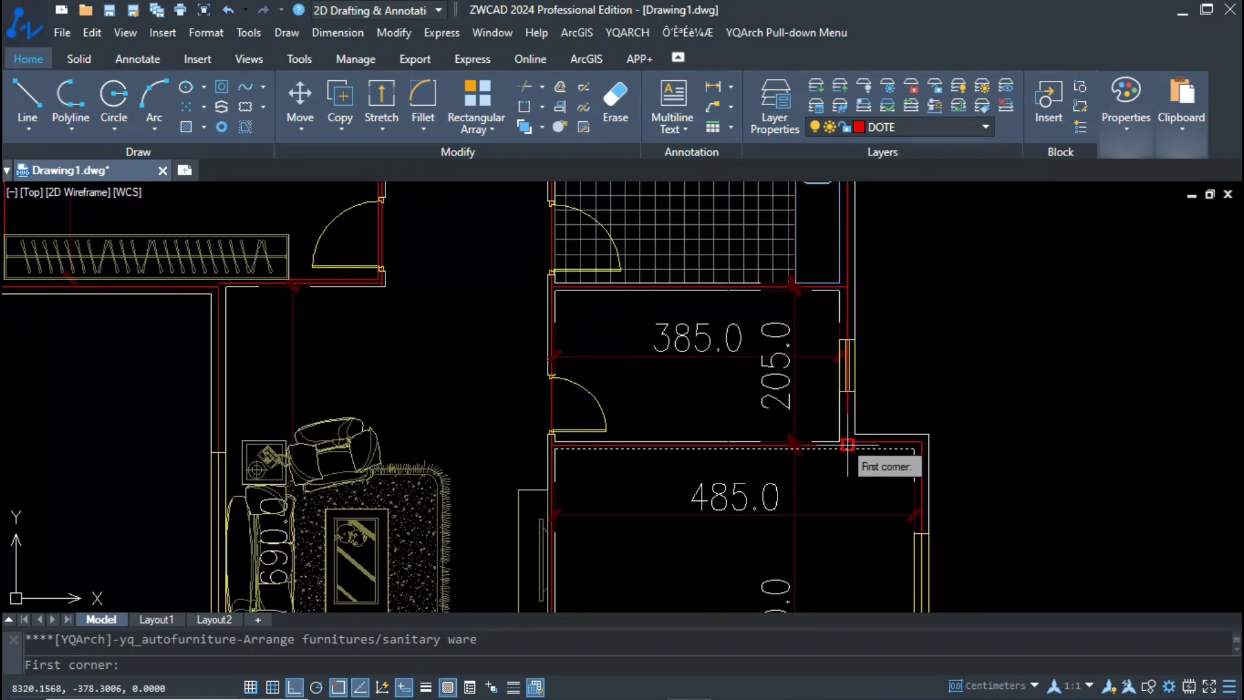
click(842, 442)
click(551, 290)
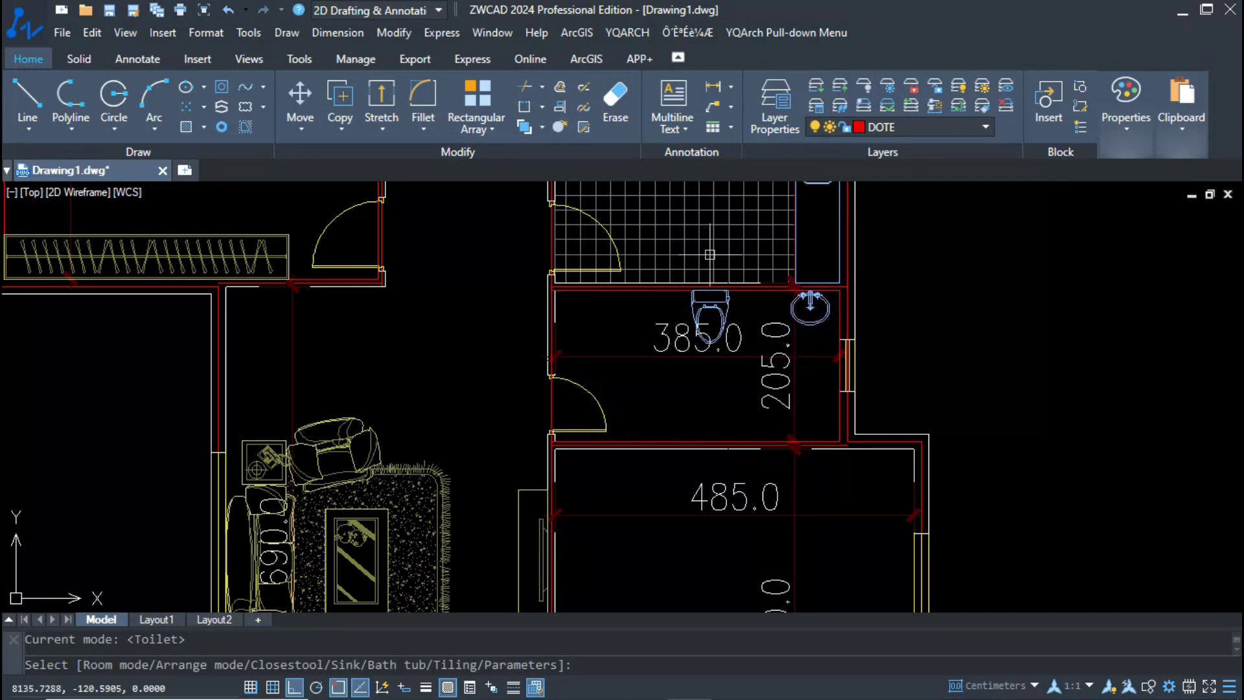
click(690, 255)
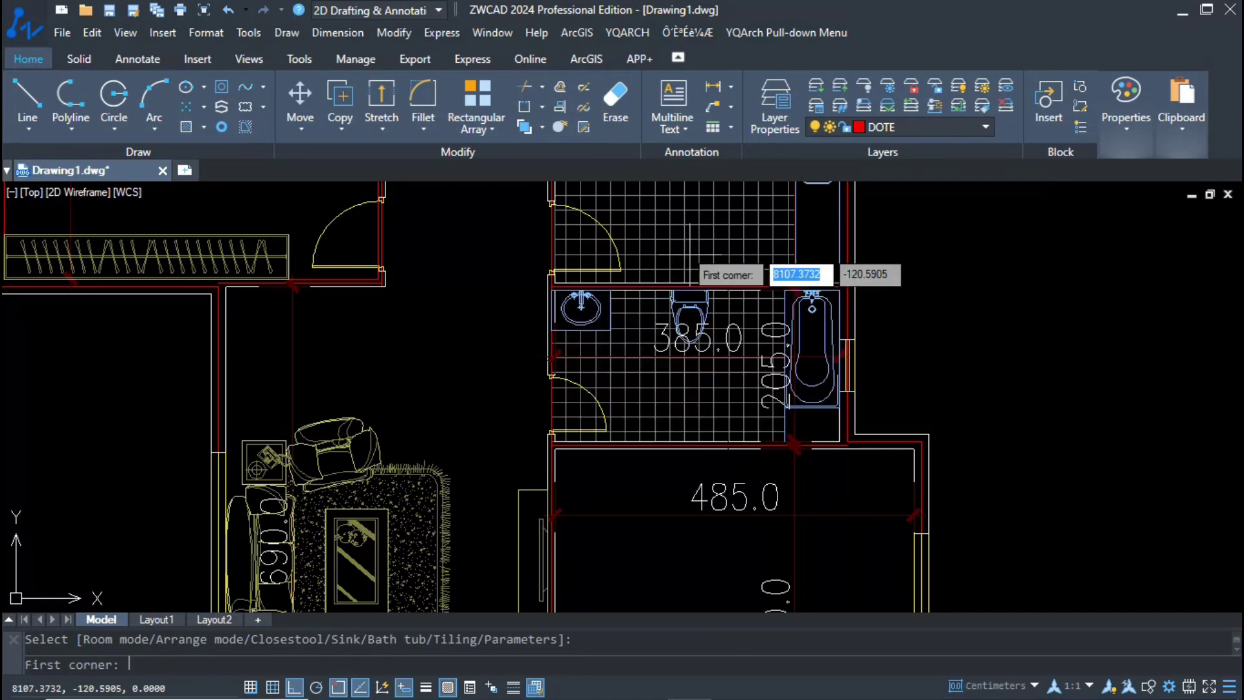
Step: Place the YQArch Living Room layout in the lower-right room, spanning its inner top-left to bottom-right corners
scroll(746, 274, down, 2)
scroll(728, 405, up, 1)
key(space)
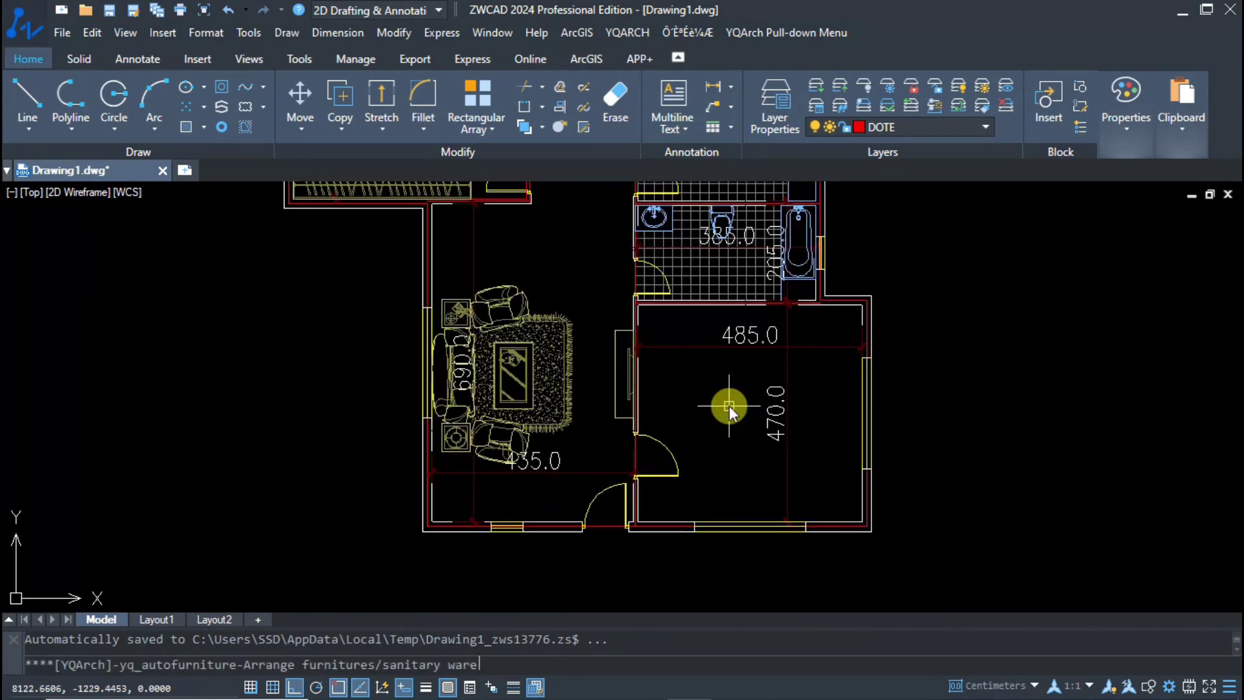
click(506, 283)
double_click(511, 287)
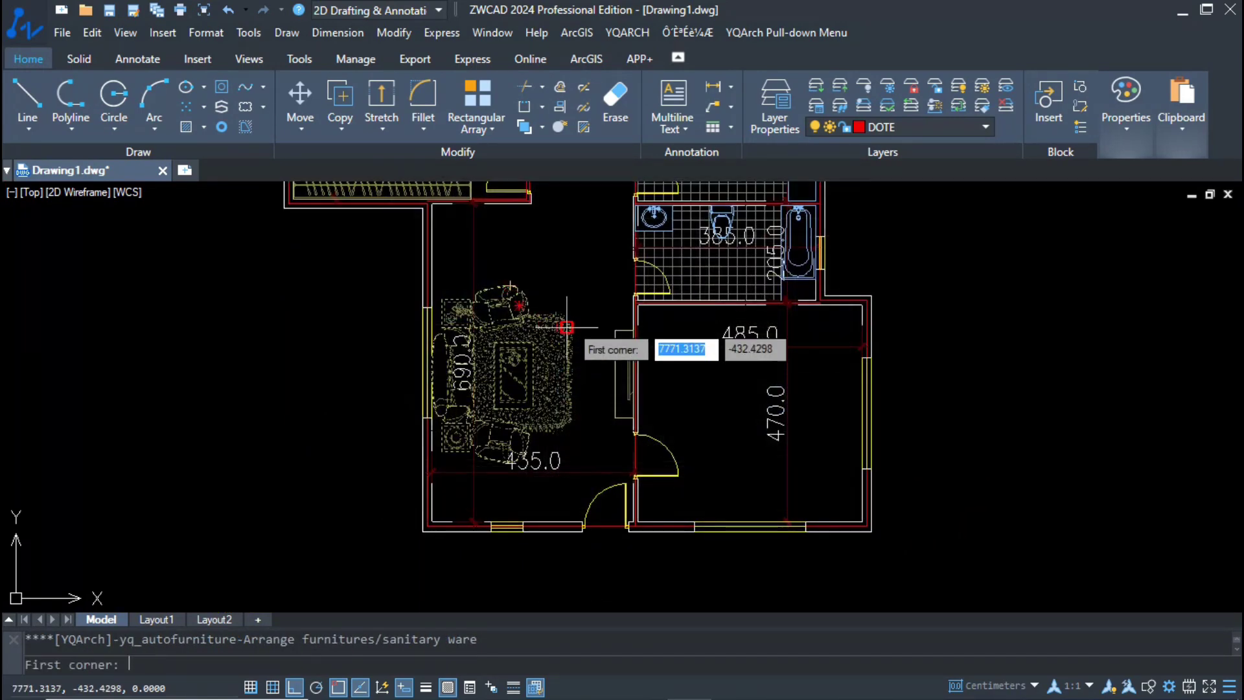
click(638, 304)
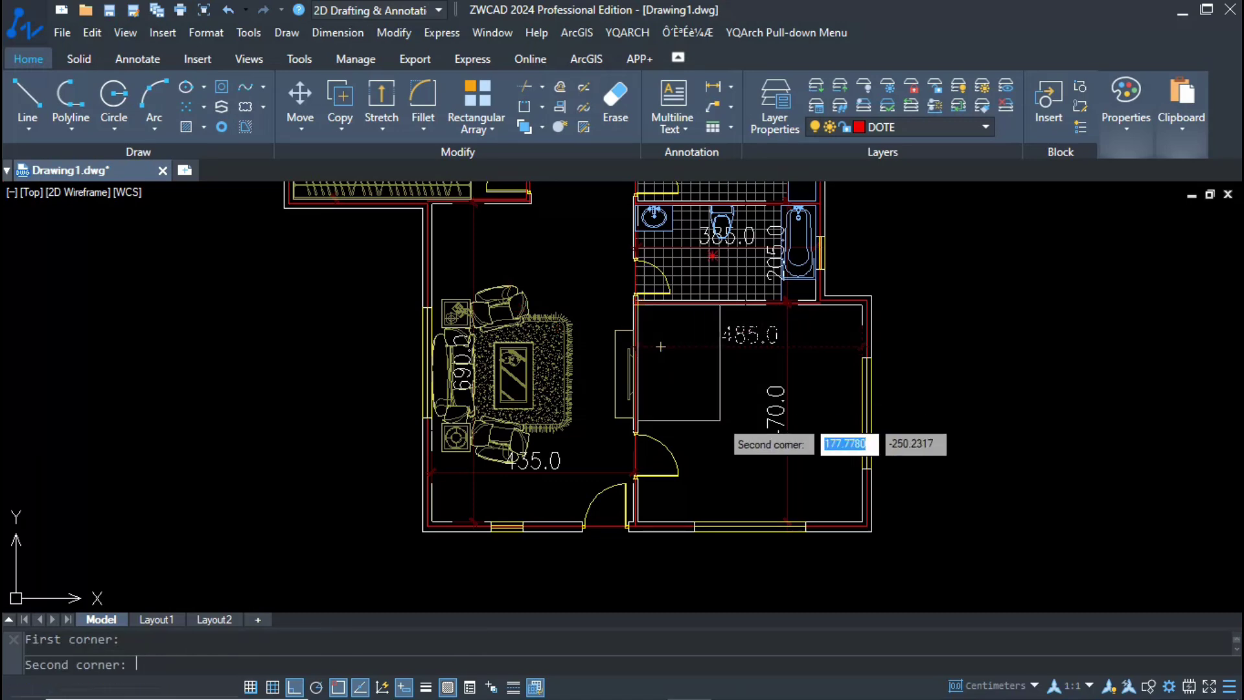
click(862, 521)
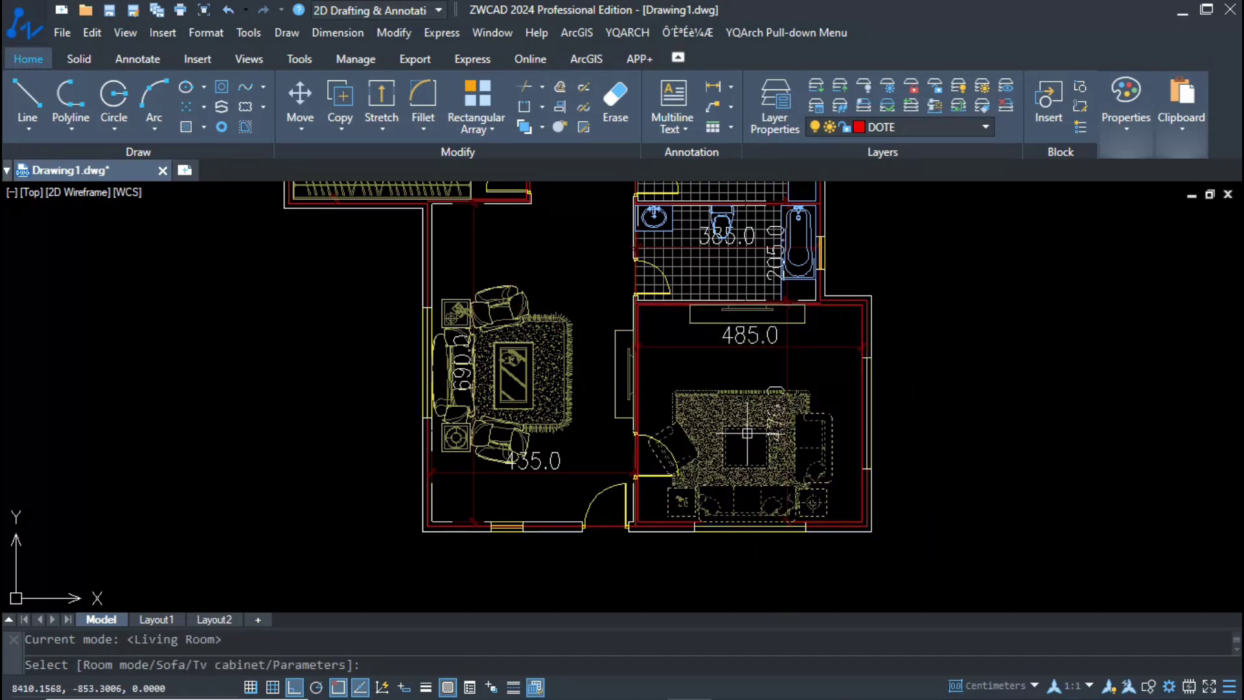
Step: Switch the lower-right room's sofa to the set with a curved rug and two angled armchairs, and accept the layout
key(s)
key(s)
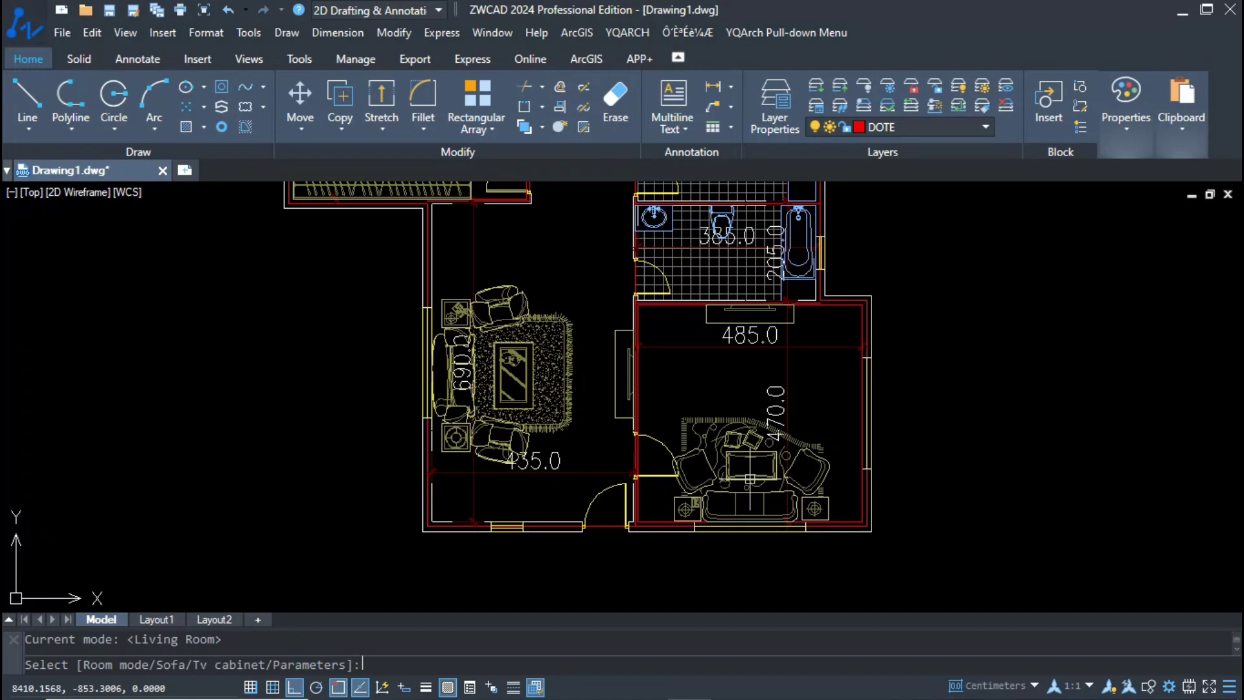
key(Return)
key(Escape)
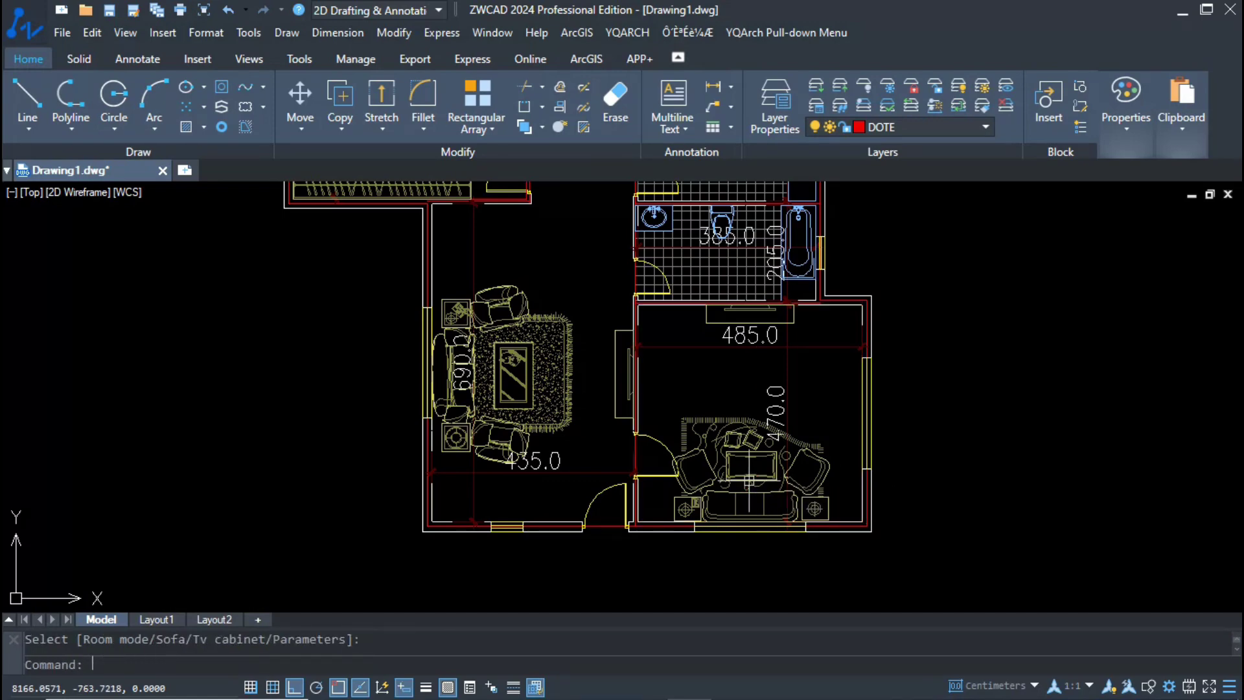
Step: Move the lower-right room's sofa set and TV cabinet slightly to the right, away from the door
click(749, 484)
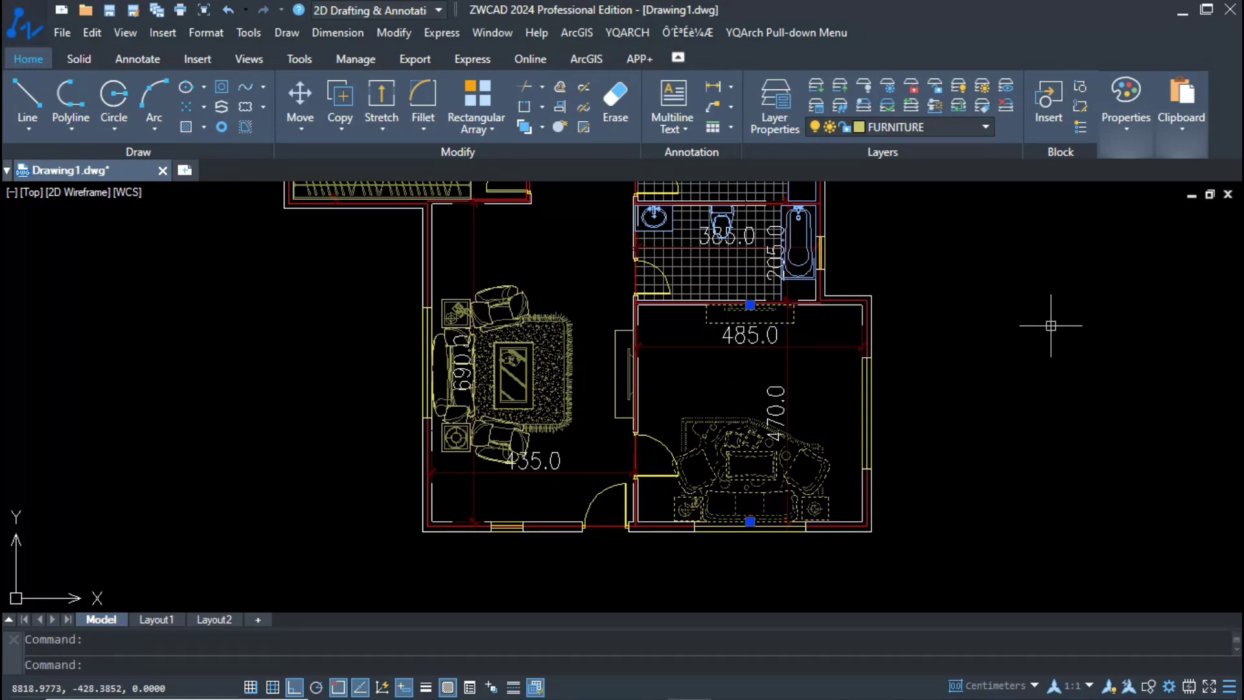
text(m)
key(Return)
click(1086, 380)
click(1097, 383)
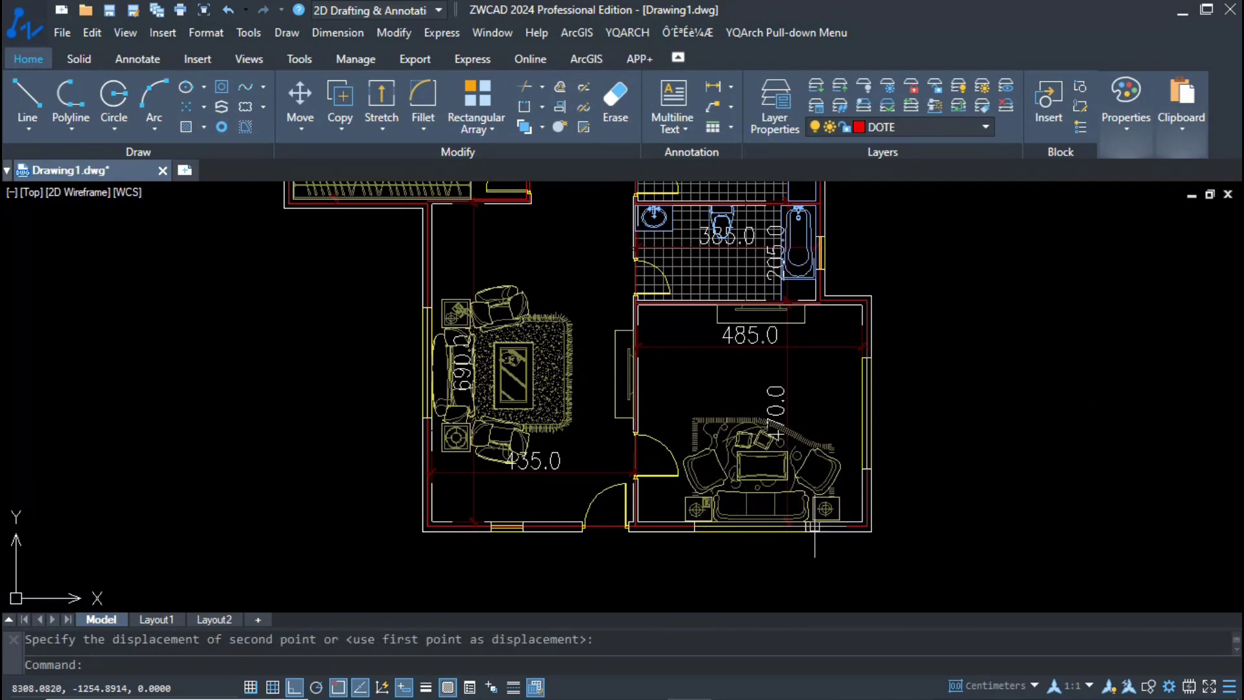
scroll(814, 524, down, 2)
middle_drag(763, 427, 764, 487)
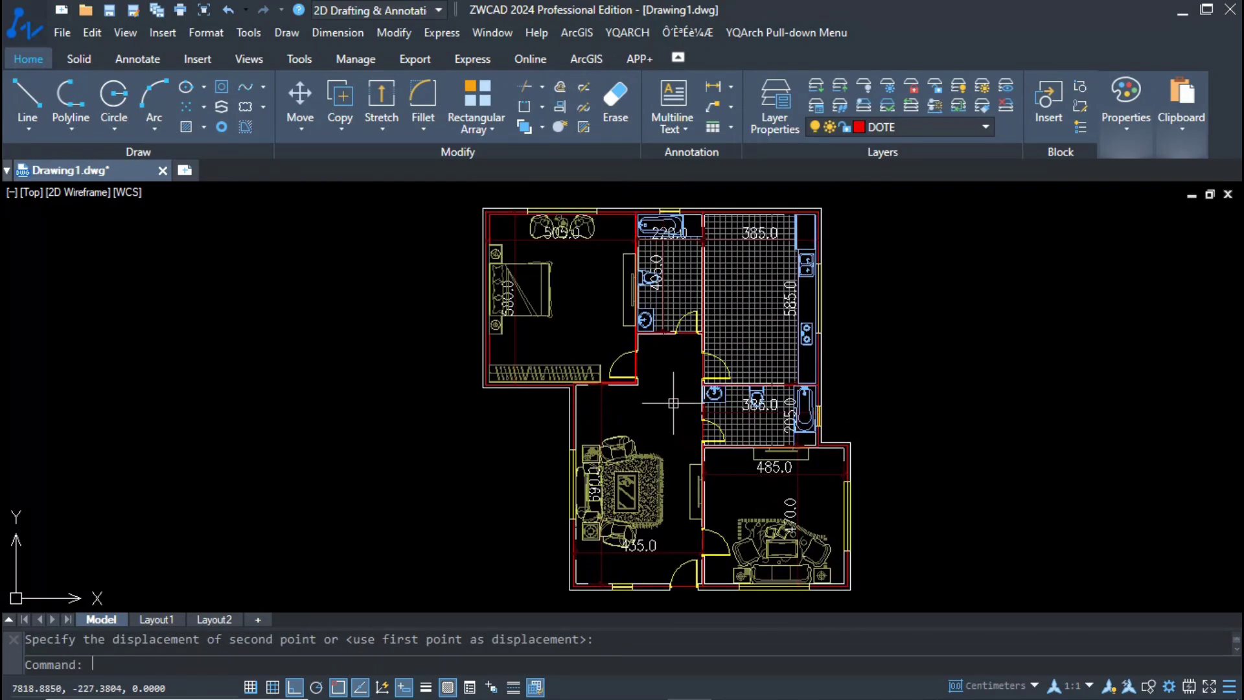
text(zzb)
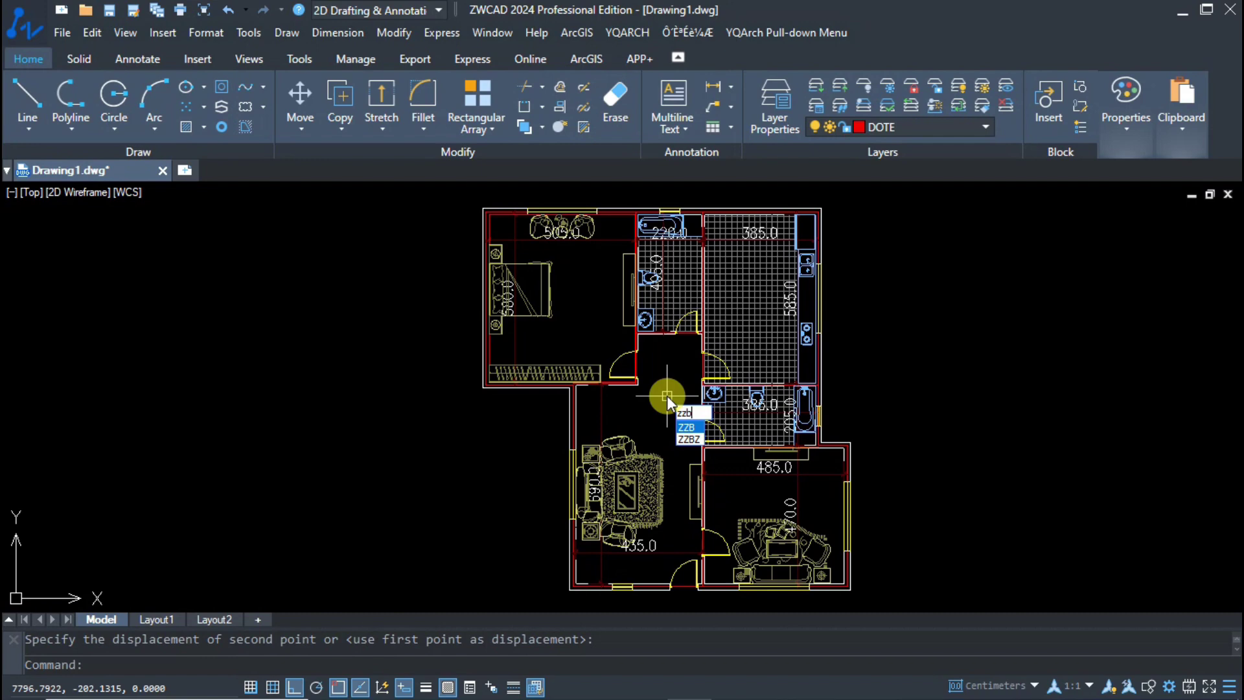
key(Return)
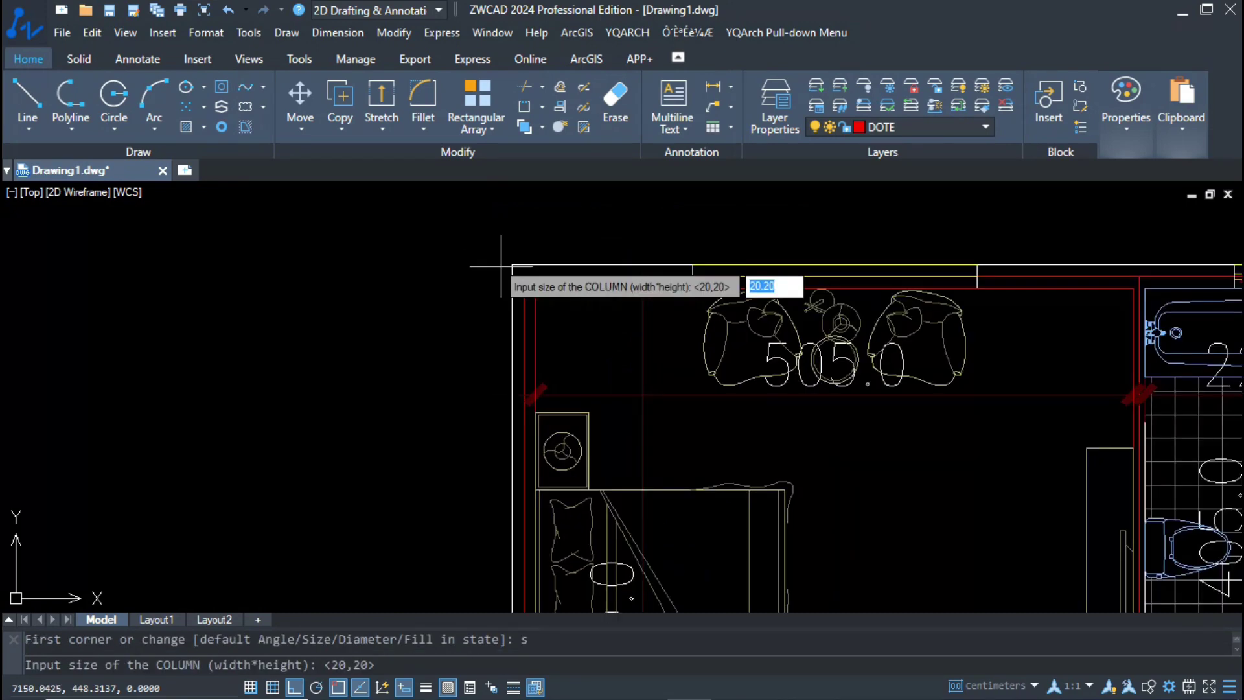
key(ctrl+z)
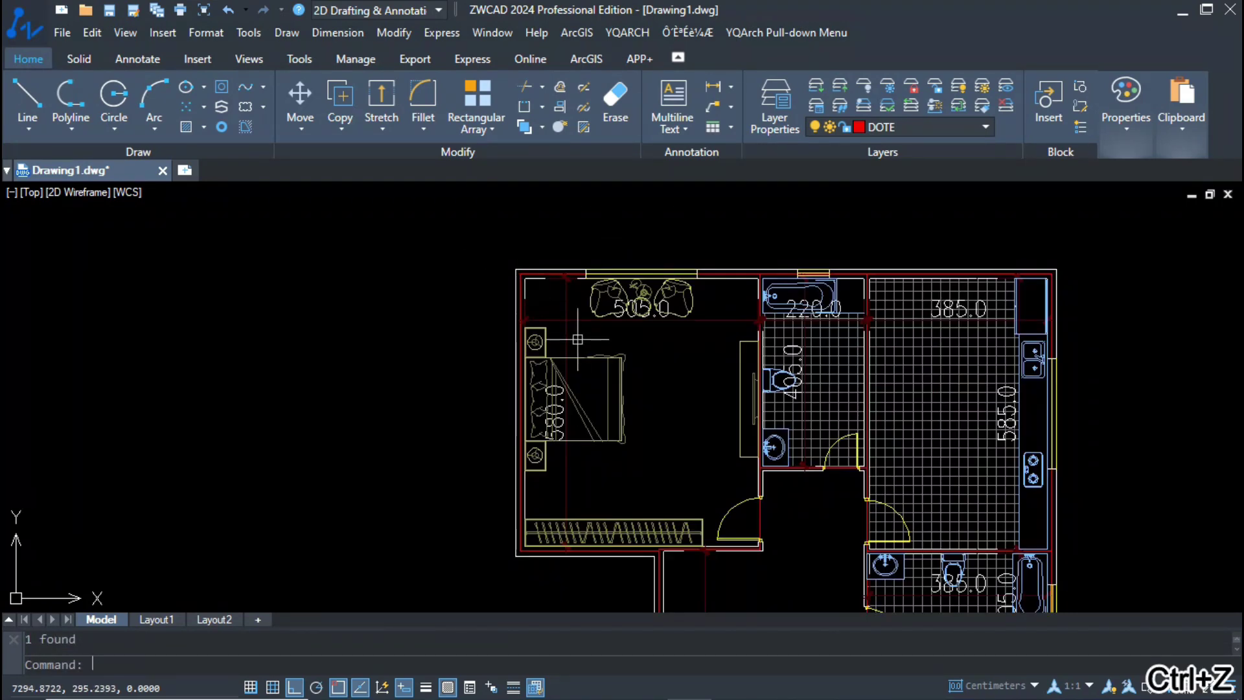
Step: Add filled 20 × 20 YQArch columns at the two left wall corners of the bedroom
text(zzb)
key(Return)
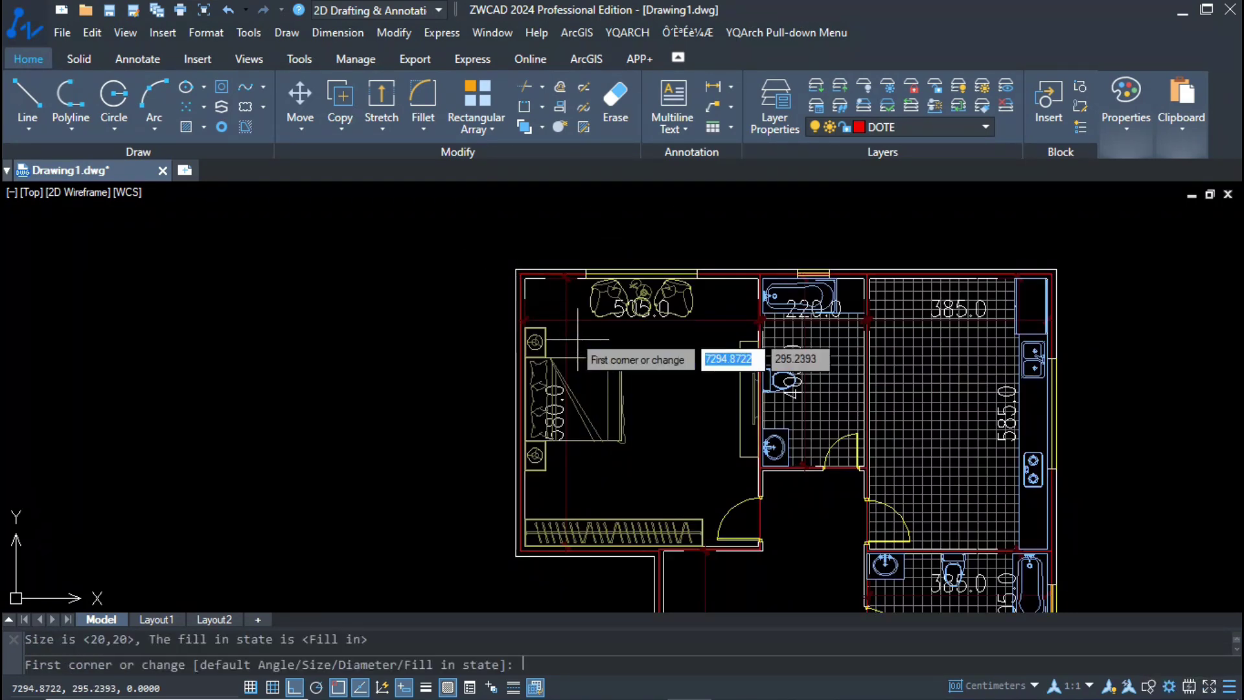
scroll(498, 266, up, 2)
scroll(494, 216, down, 3)
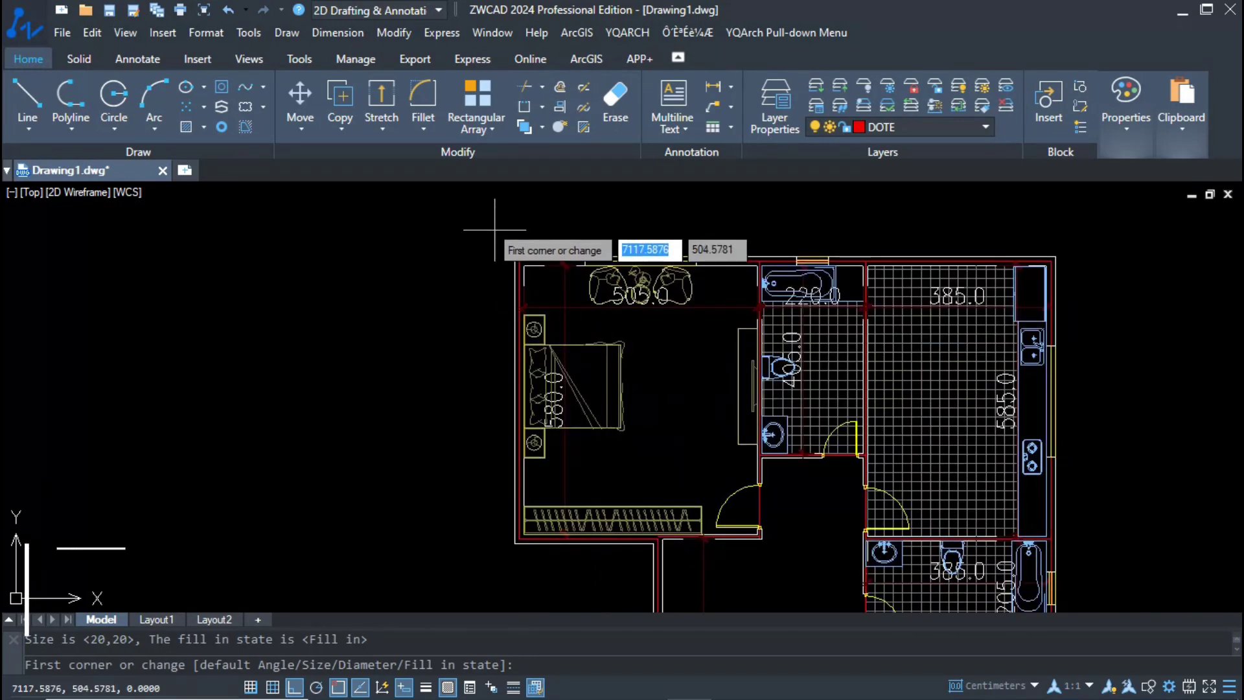
scroll(490, 224, up, 1)
click(487, 227)
click(547, 577)
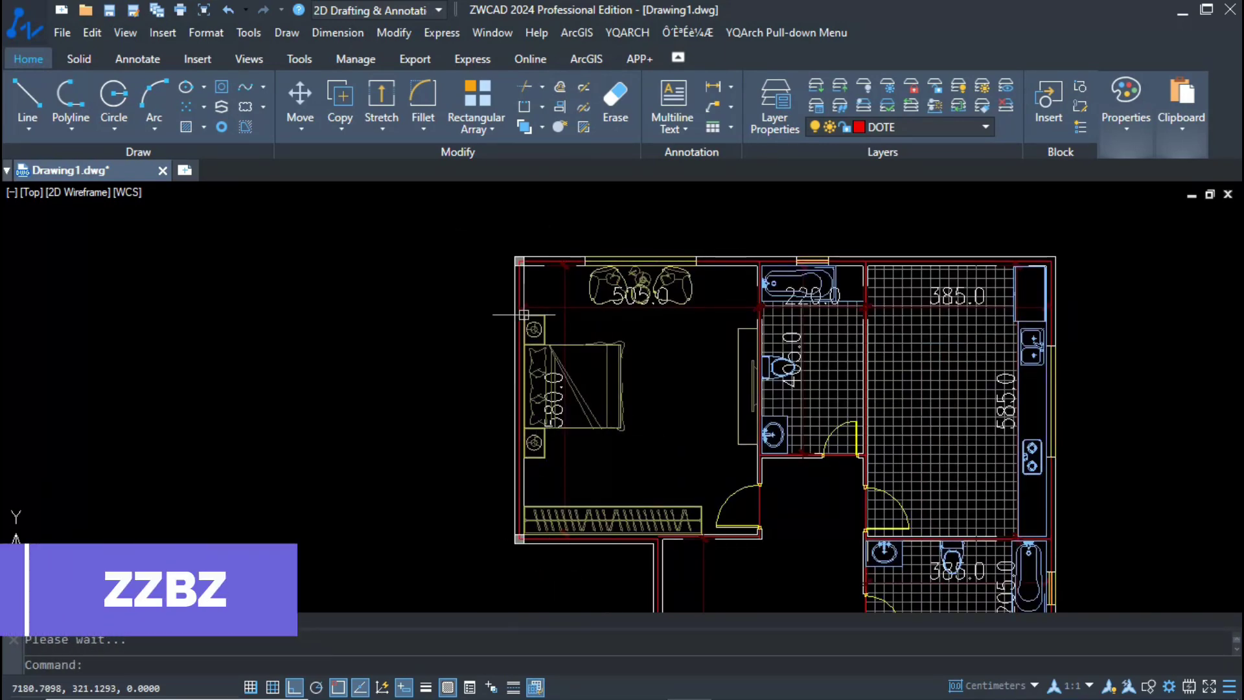
Step: Add filled 20 × 20 columns along the top exterior wall at both partition junctions and the kitchen's outer corner
scroll(756, 263, up, 2)
key(Return)
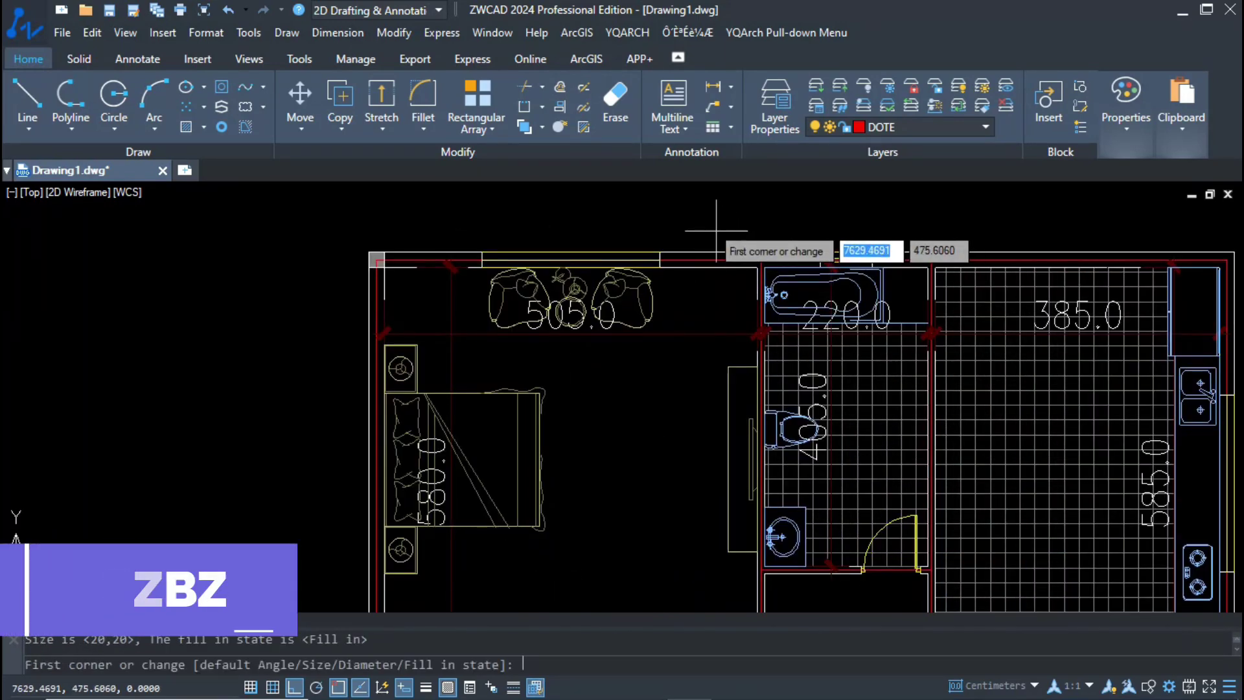
scroll(715, 228, down, 2)
click(715, 224)
click(1110, 282)
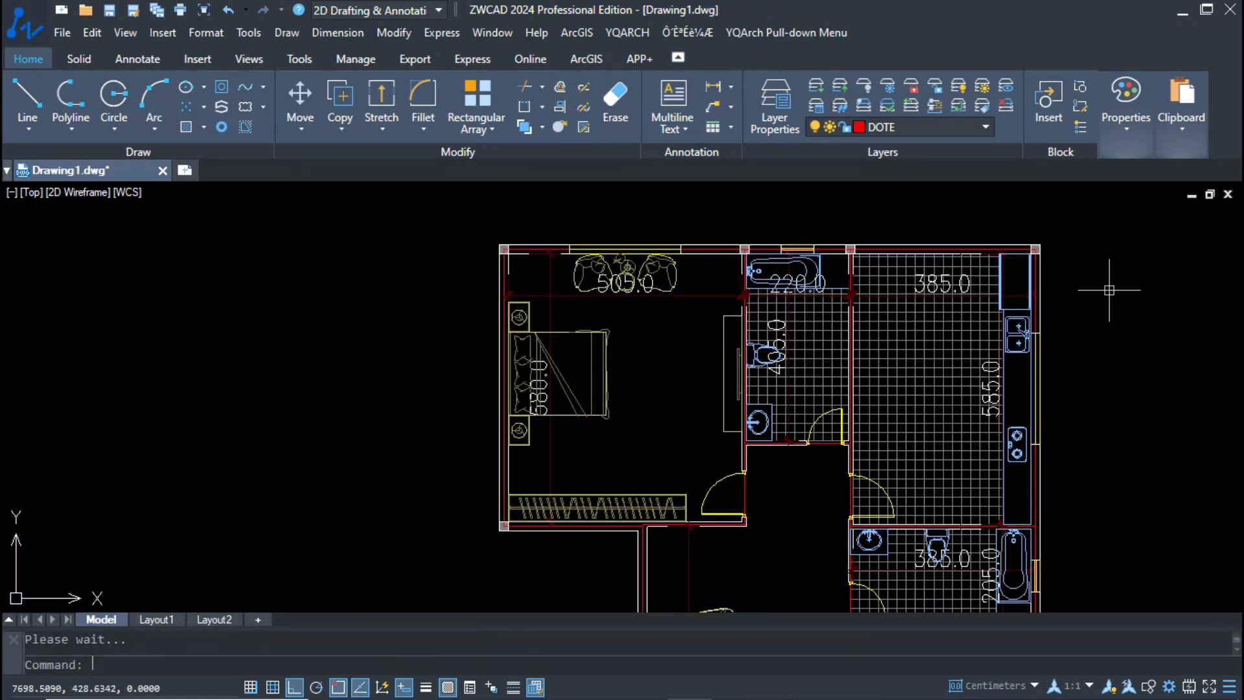
Step: Add filled 20 × 20 columns at the bedroom's bottom-right wall end and the kitchen's bottom-left wall junction
scroll(771, 426, up, 4)
key(space)
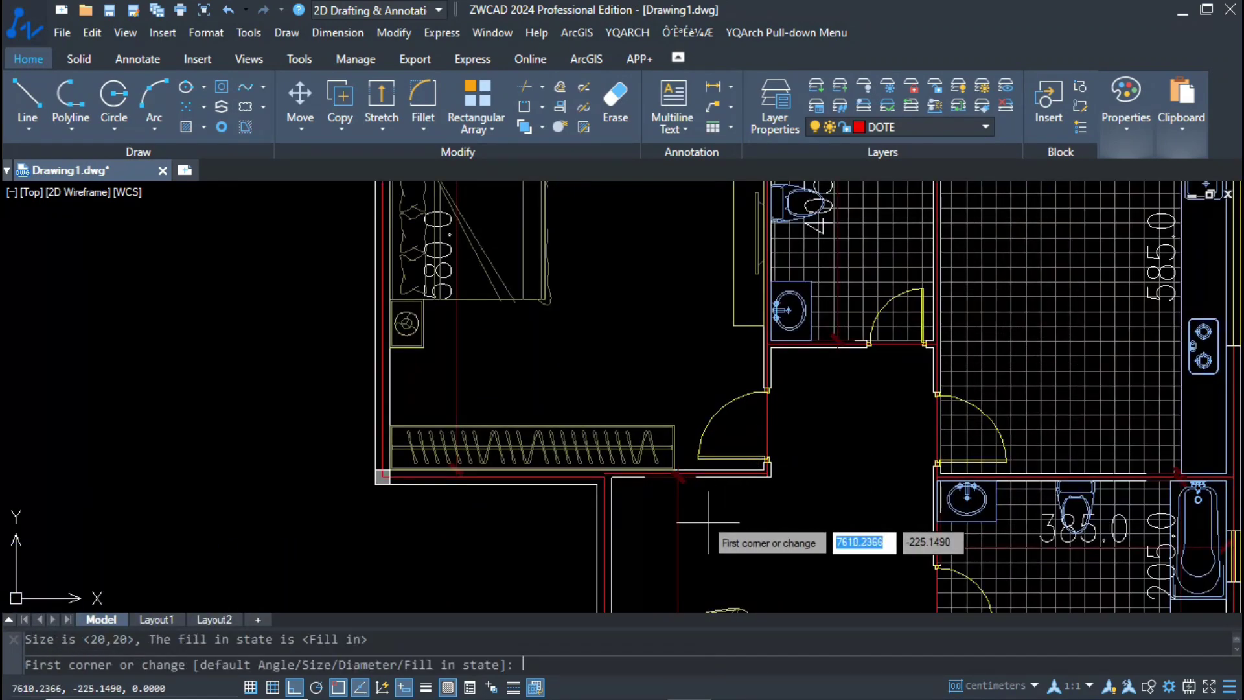
click(707, 524)
click(1095, 395)
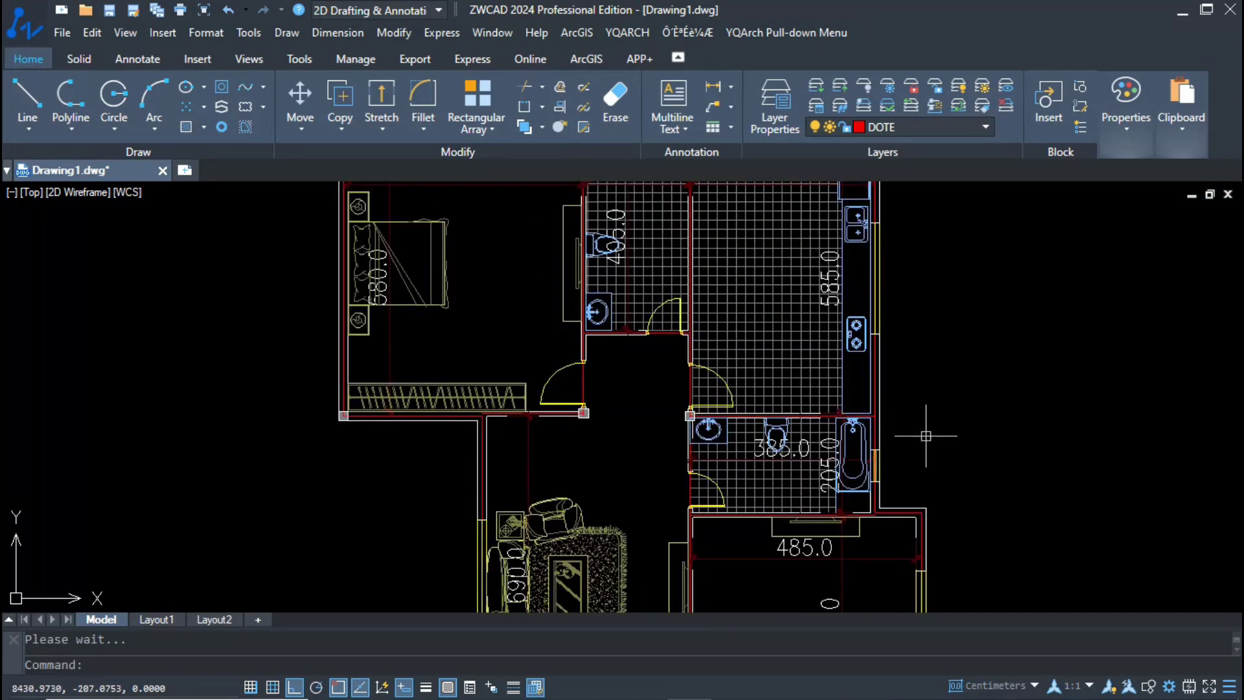
Step: Add filled 20 × 20 columns at the two top wall corners of the lower-right room
key(space)
click(955, 498)
click(888, 537)
key(space)
click(892, 537)
click(874, 411)
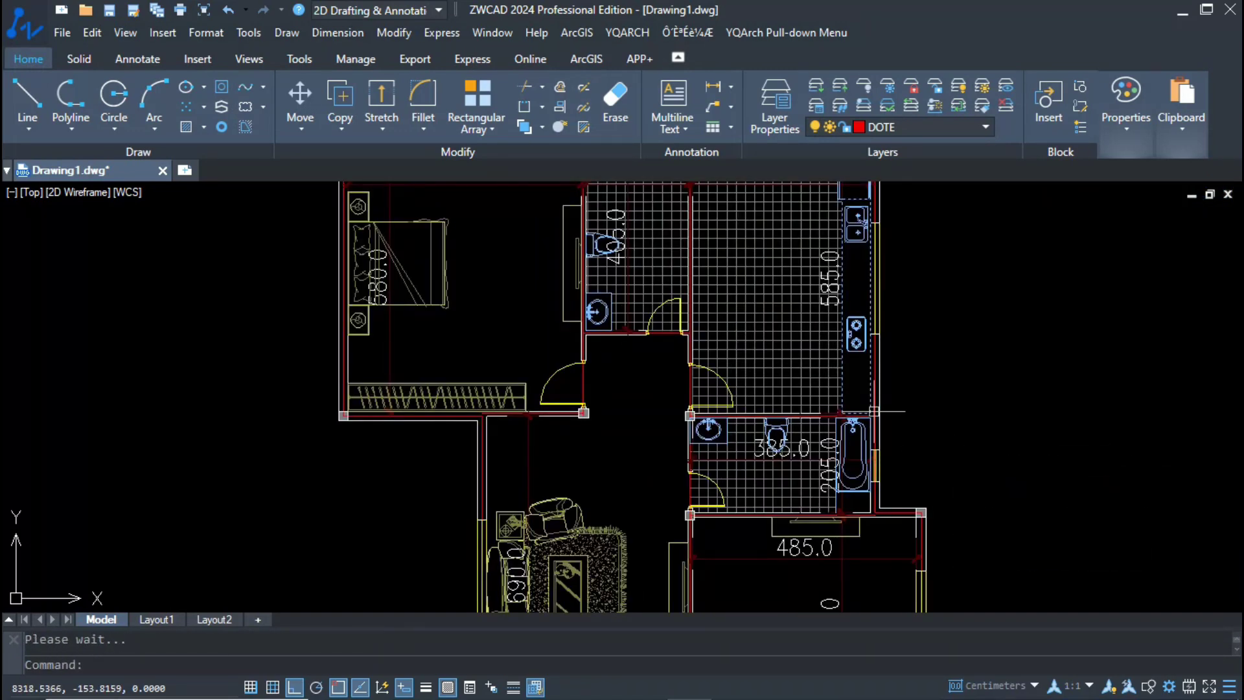
Step: Add a filled 20 × 20 column where the wall between the kitchen and small toilet meets the right exterior wall
key(space)
click(940, 371)
click(808, 461)
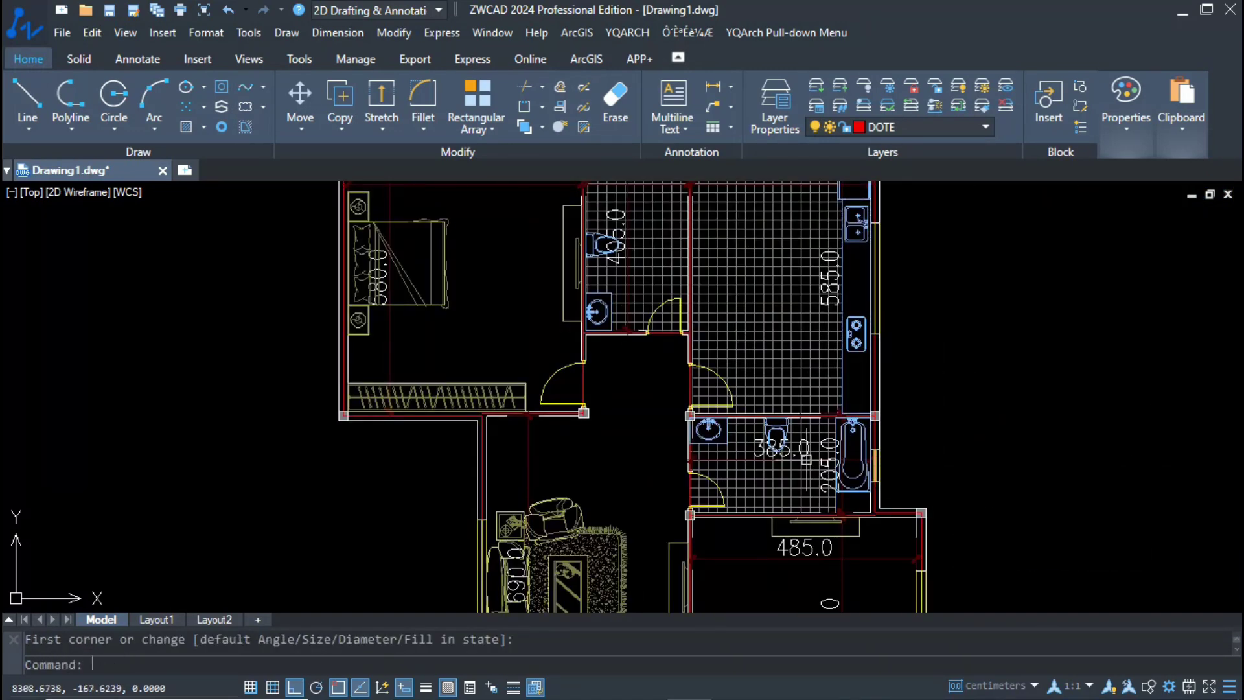
Step: Add filled columns at the three wall corners and junctions along the bottom exterior wall of the plan
scroll(764, 397, down, 4)
scroll(764, 523, up, 2)
key(space)
click(551, 516)
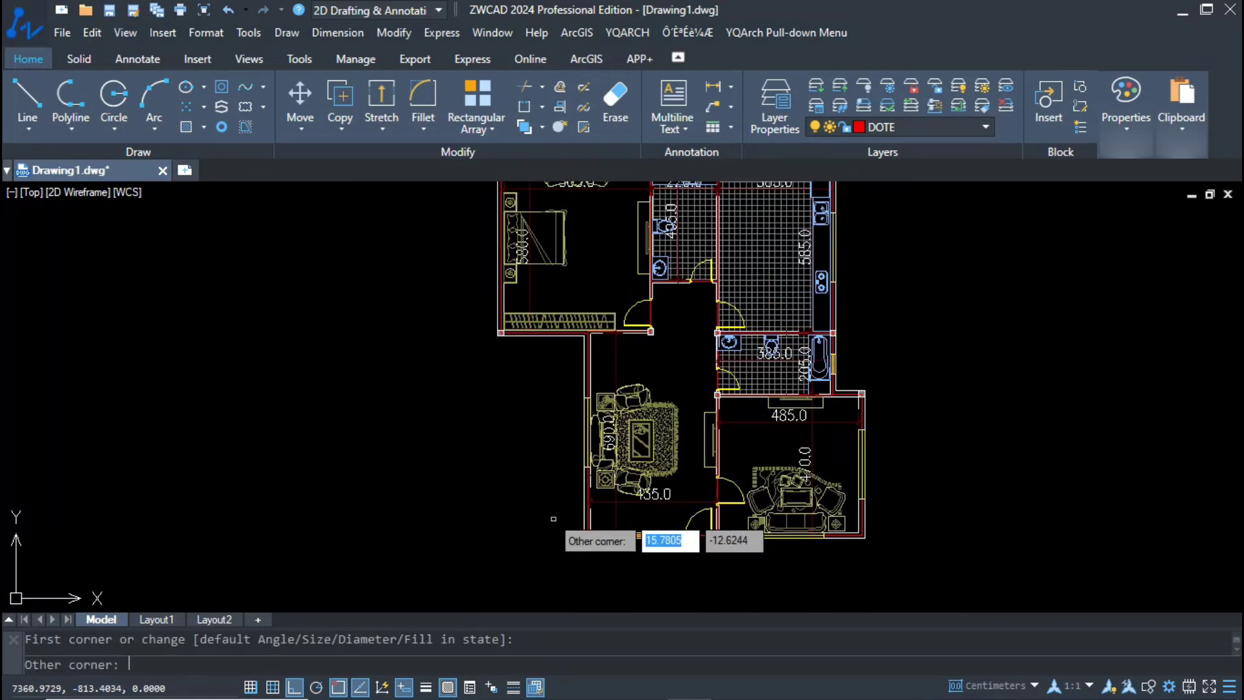
click(943, 578)
key(Escape)
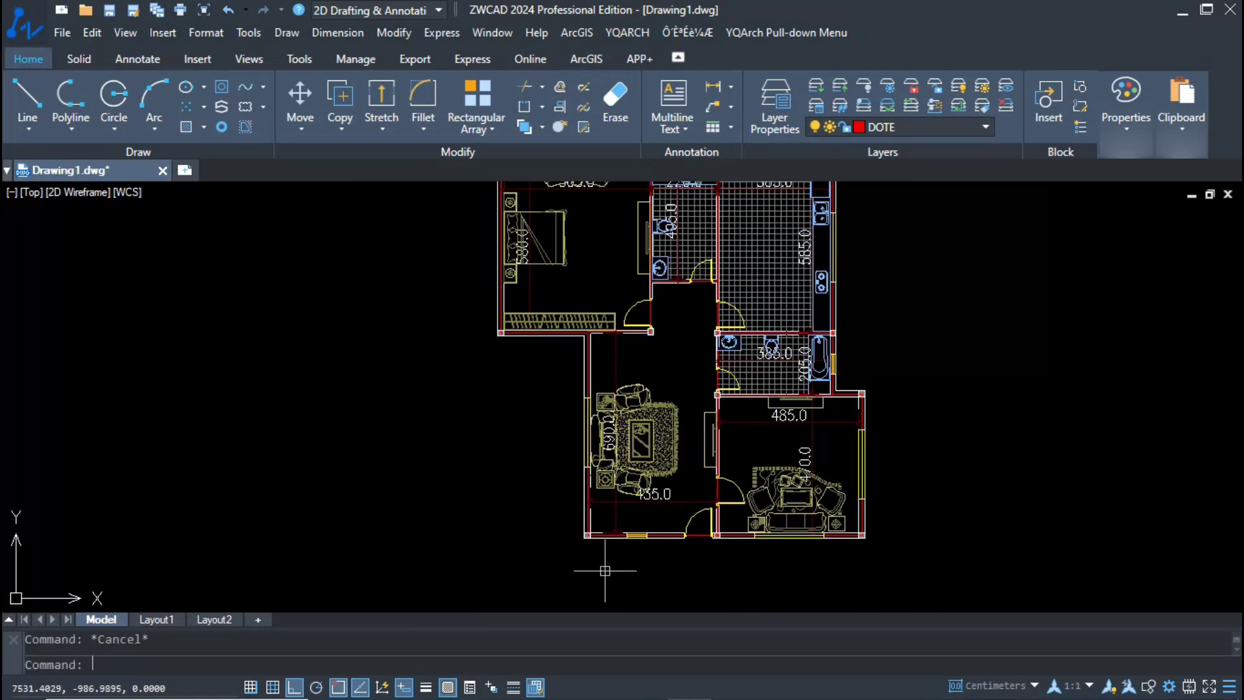
Step: Select every column fill similar to the one at the living room's bottom-left corner and set their colour to Red
click(566, 566)
click(609, 517)
right_click(608, 517)
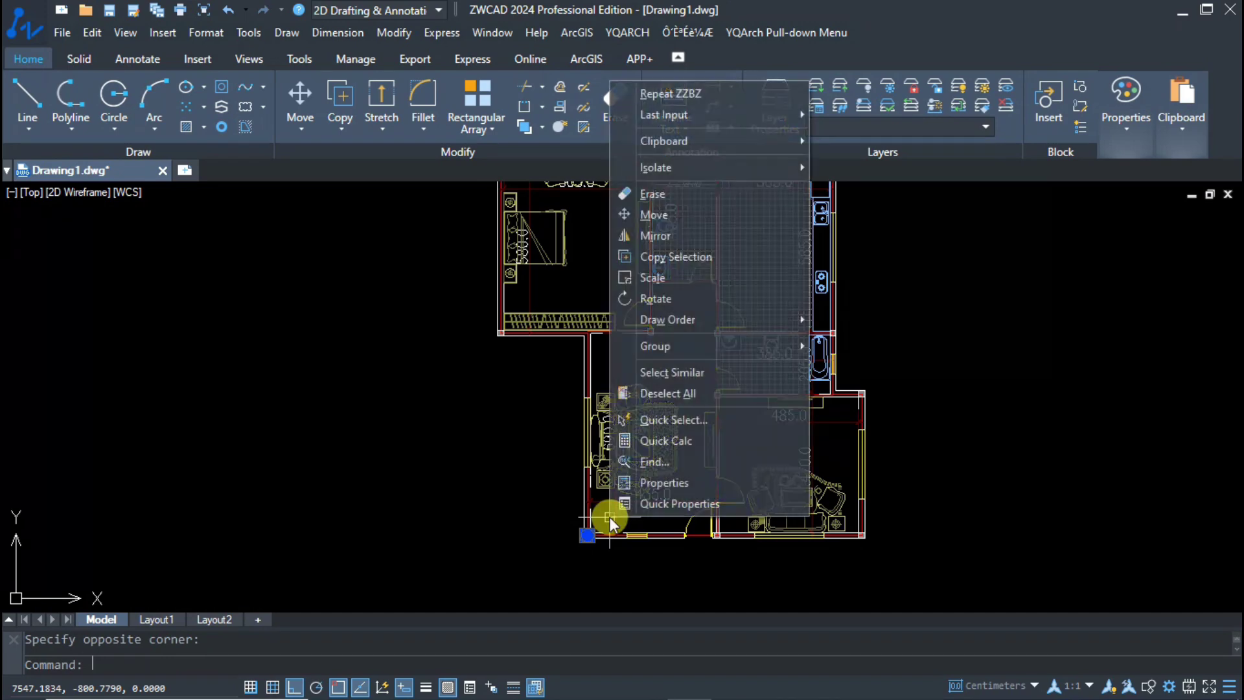
click(692, 372)
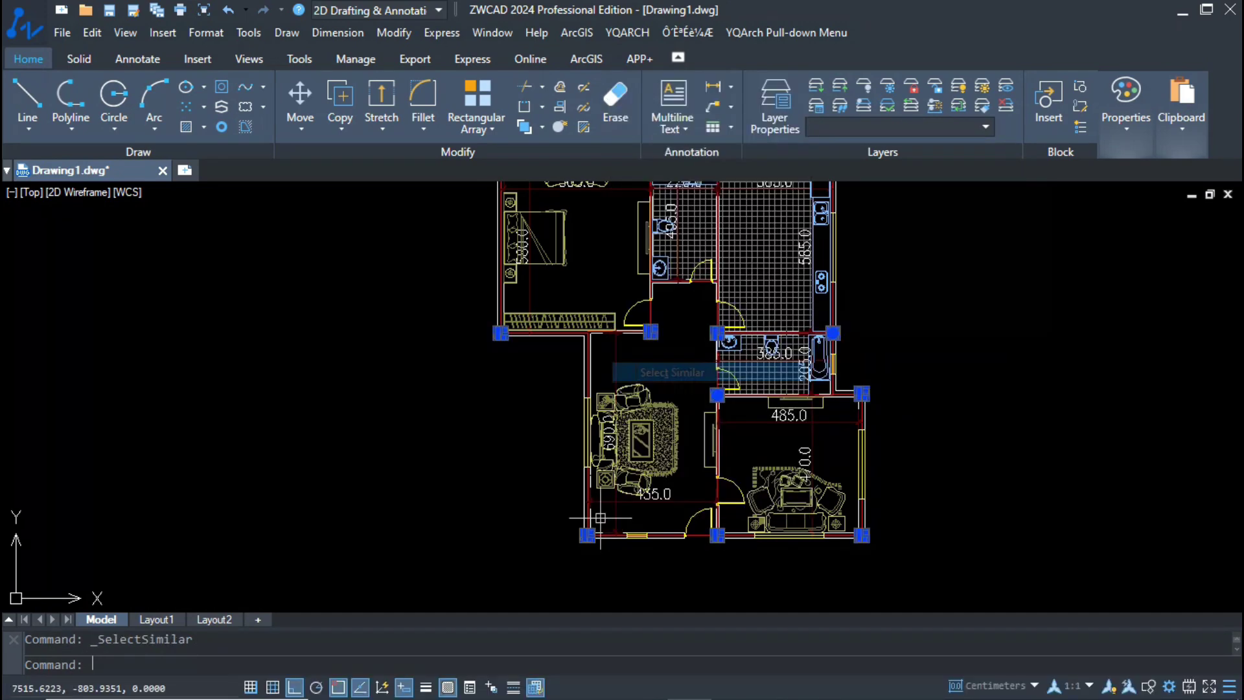
click(1110, 130)
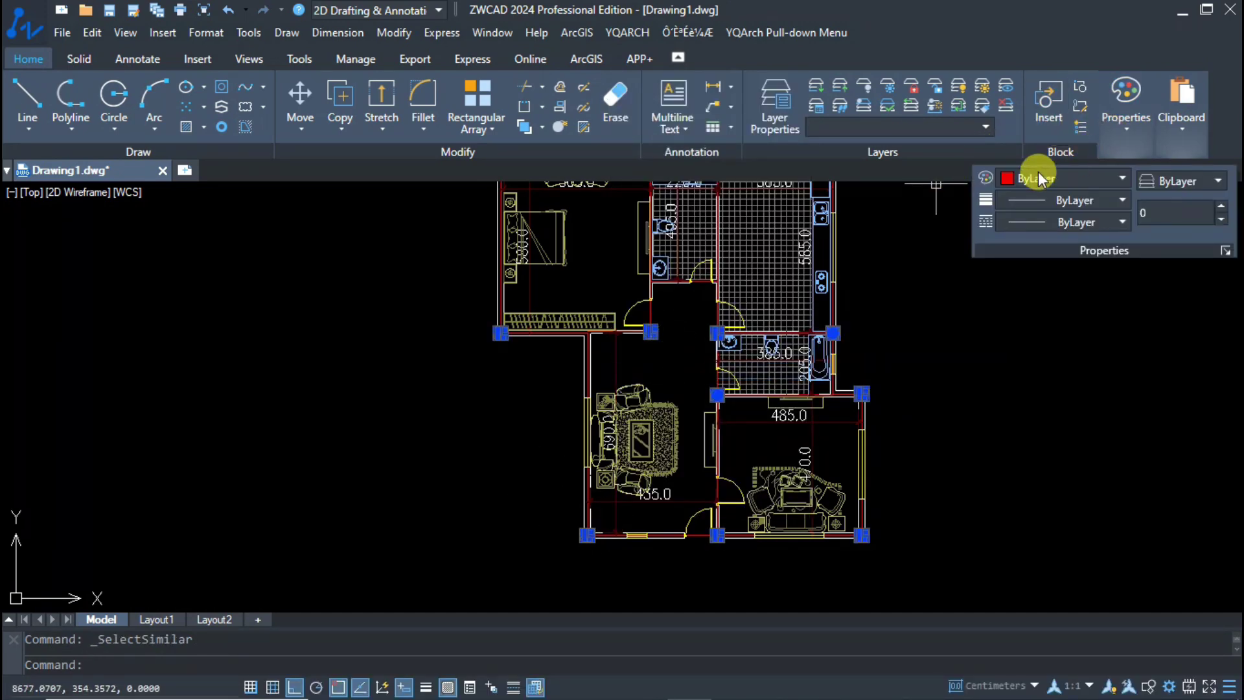
click(1023, 181)
click(1025, 243)
scroll(530, 492, down, 2)
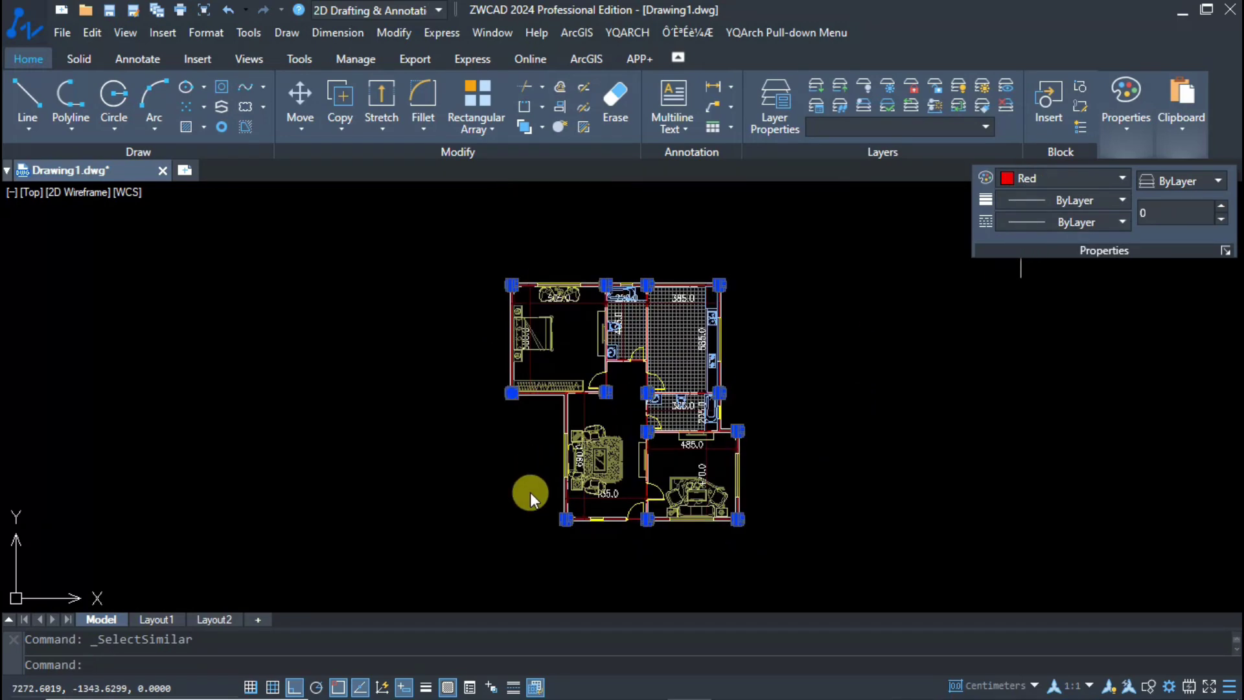
key(Escape)
Step: Select all the red wall centre lines similar to the one crossing the bedroom doorway and delete them
scroll(604, 372, up, 5)
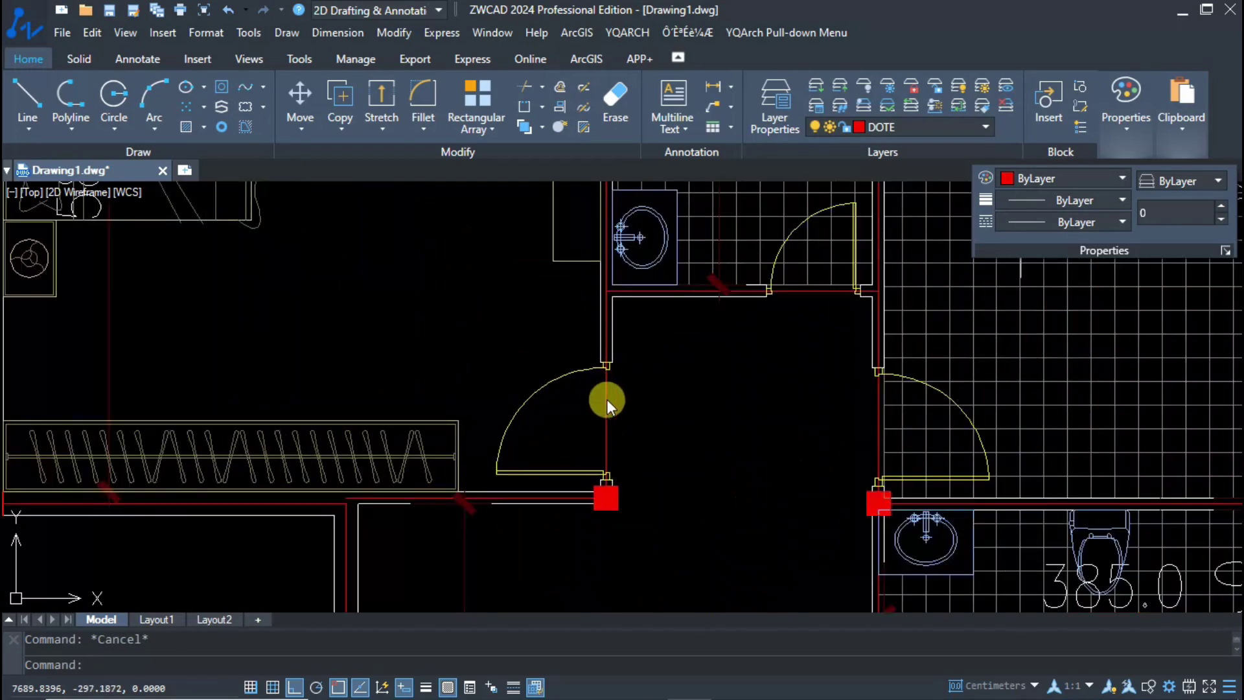
right_click(601, 402)
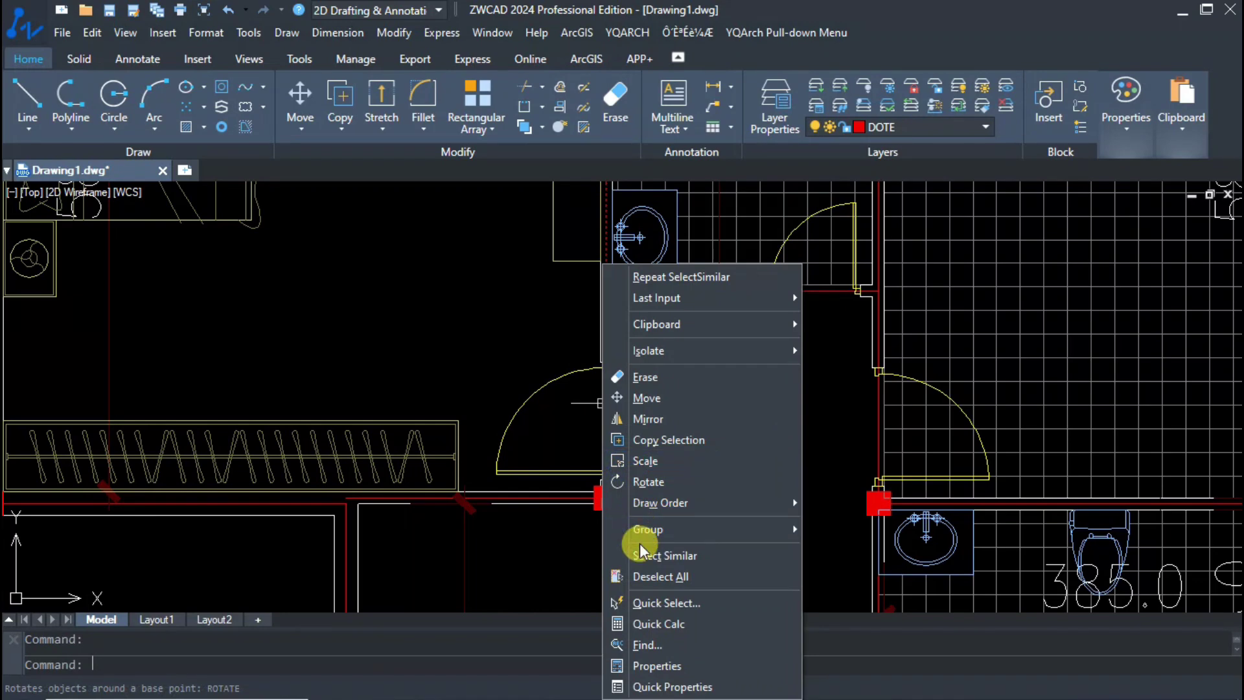
click(641, 556)
scroll(608, 366, down, 4)
scroll(606, 365, down, 3)
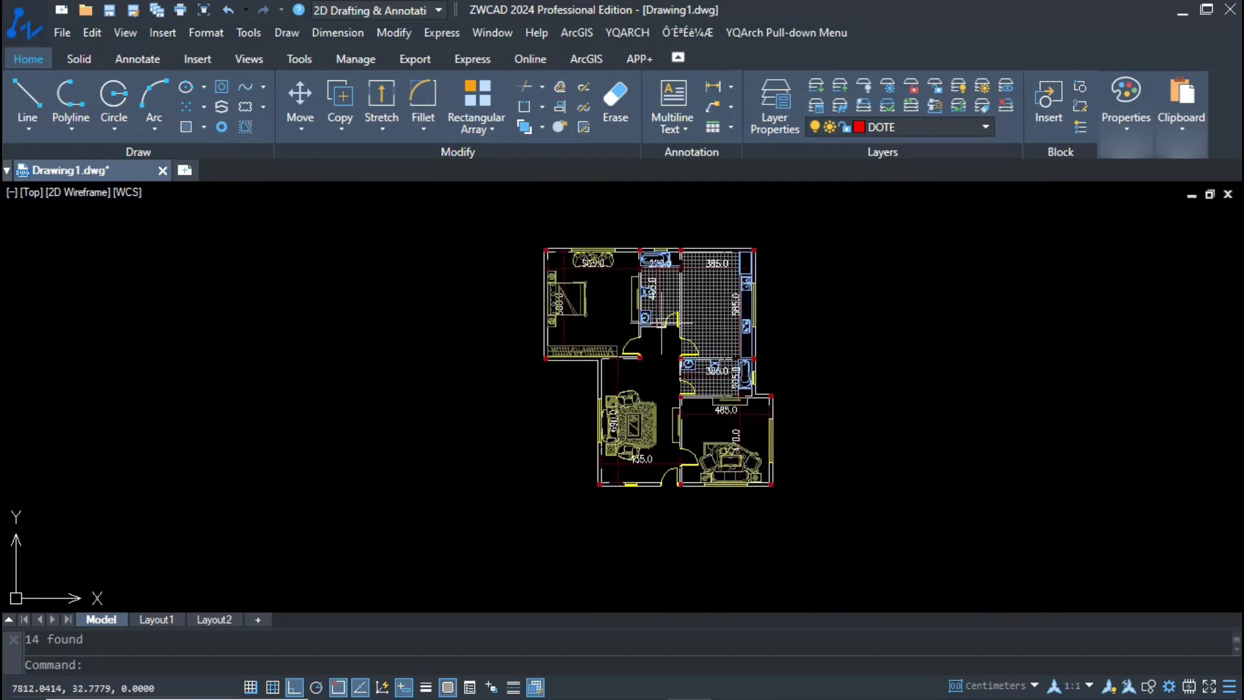
click(506, 255)
click(806, 547)
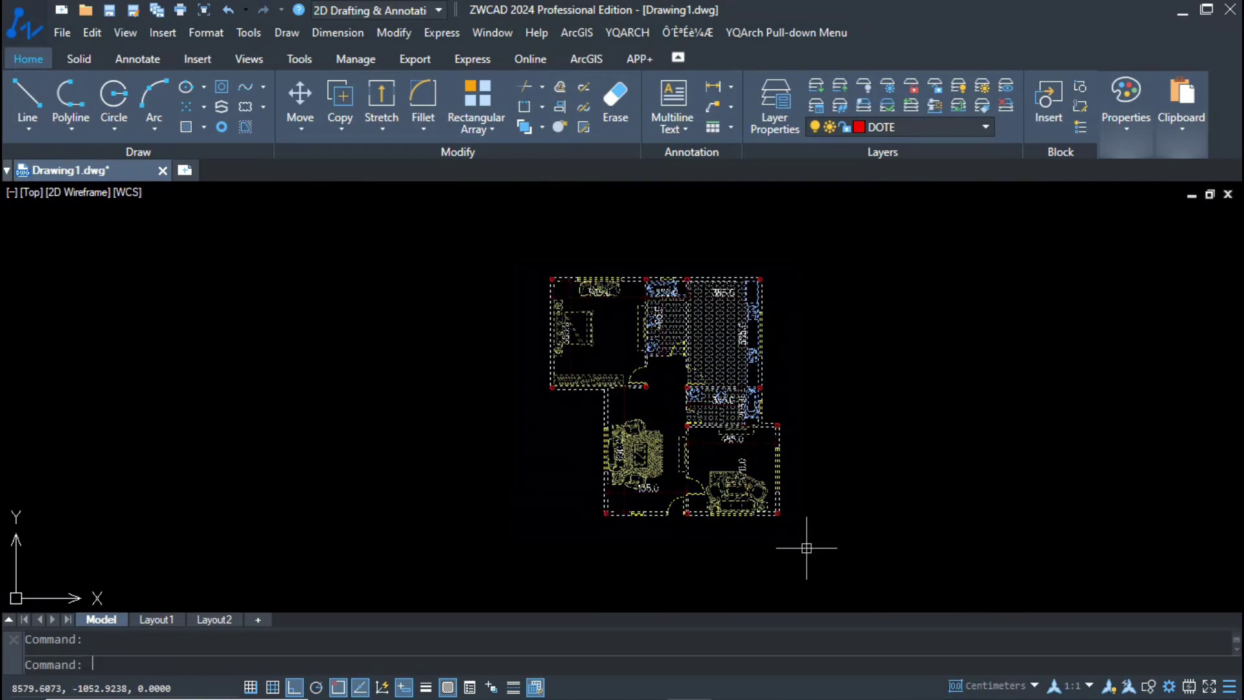
key(Escape)
Step: Delete the kitchen's floor tile hatch and undo that deletion
scroll(634, 424, up, 4)
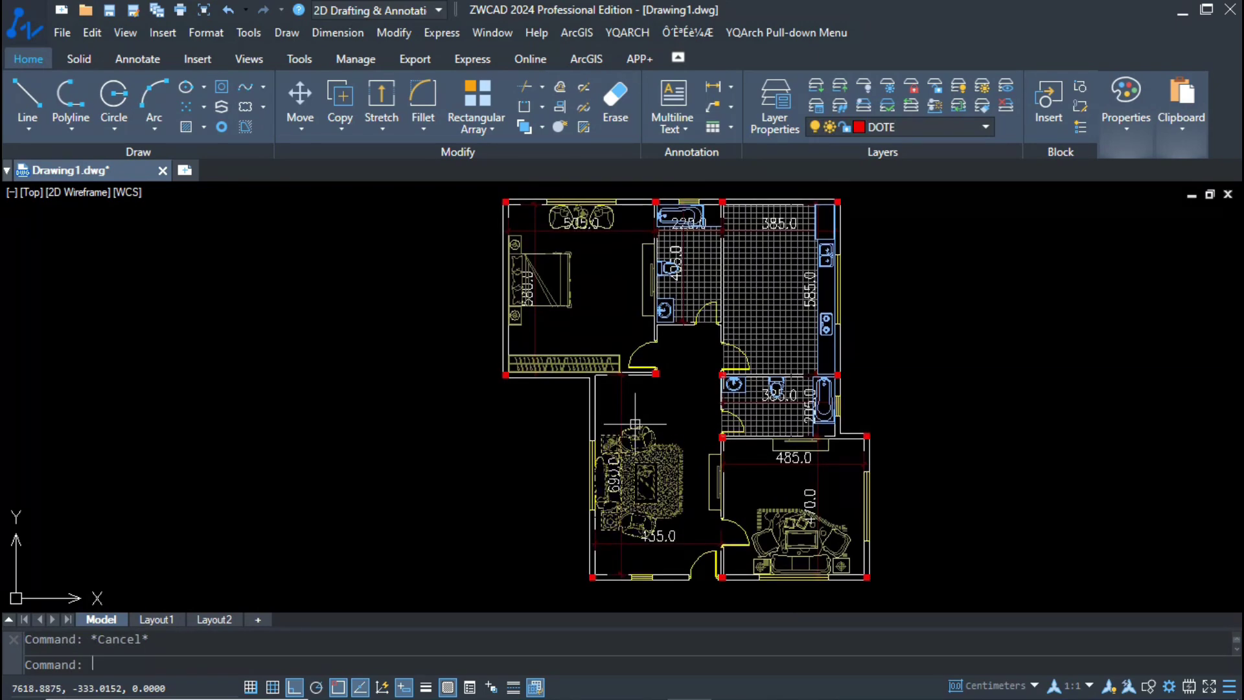
middle_drag(695, 415, 650, 415)
scroll(715, 250, up, 3)
click(740, 262)
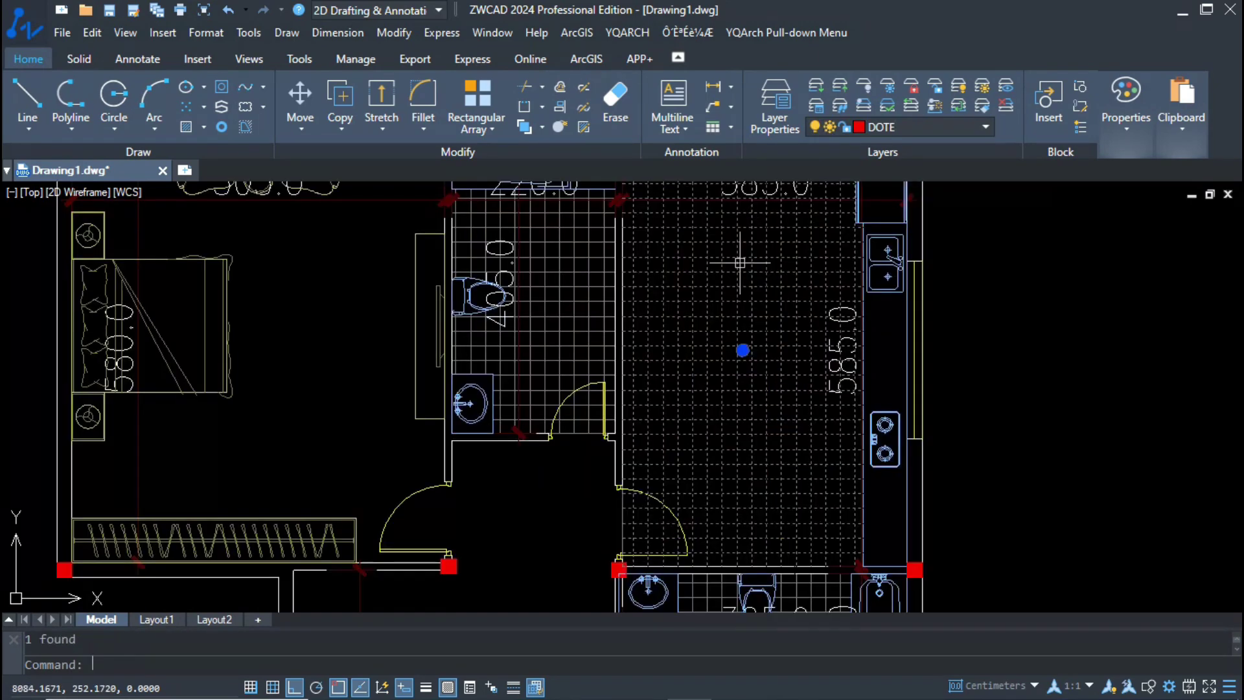
key(Delete)
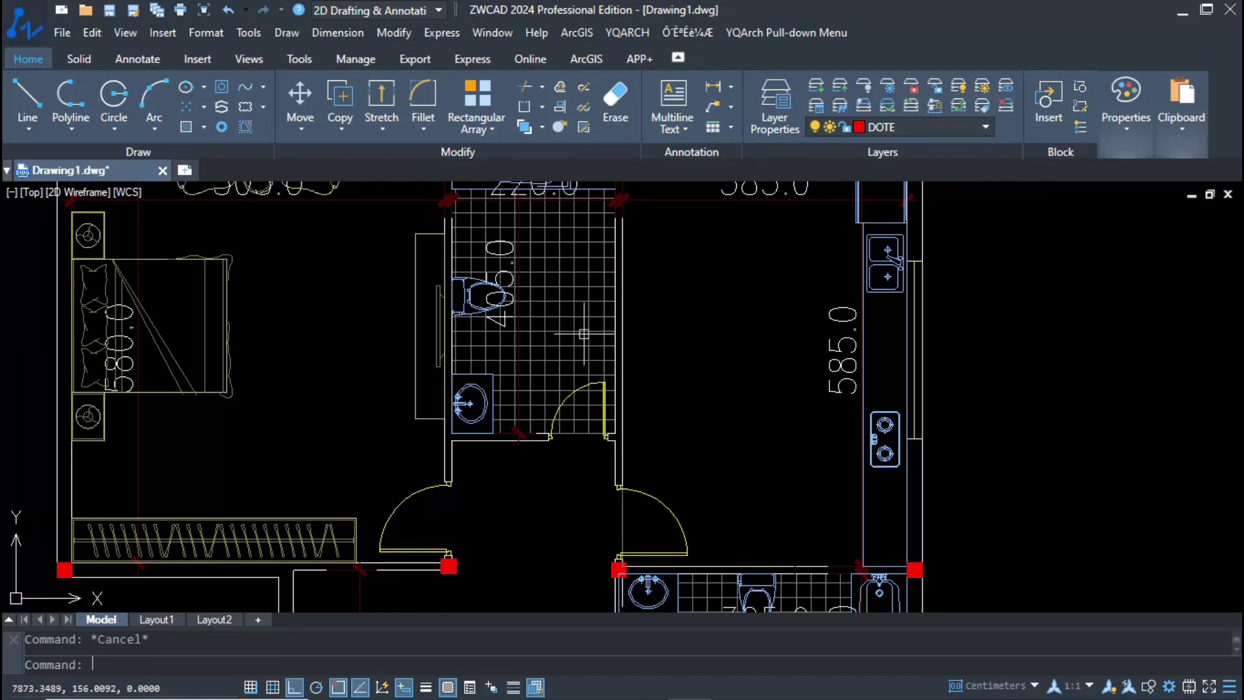
key(ctrl+z)
scroll(727, 387, down, 2)
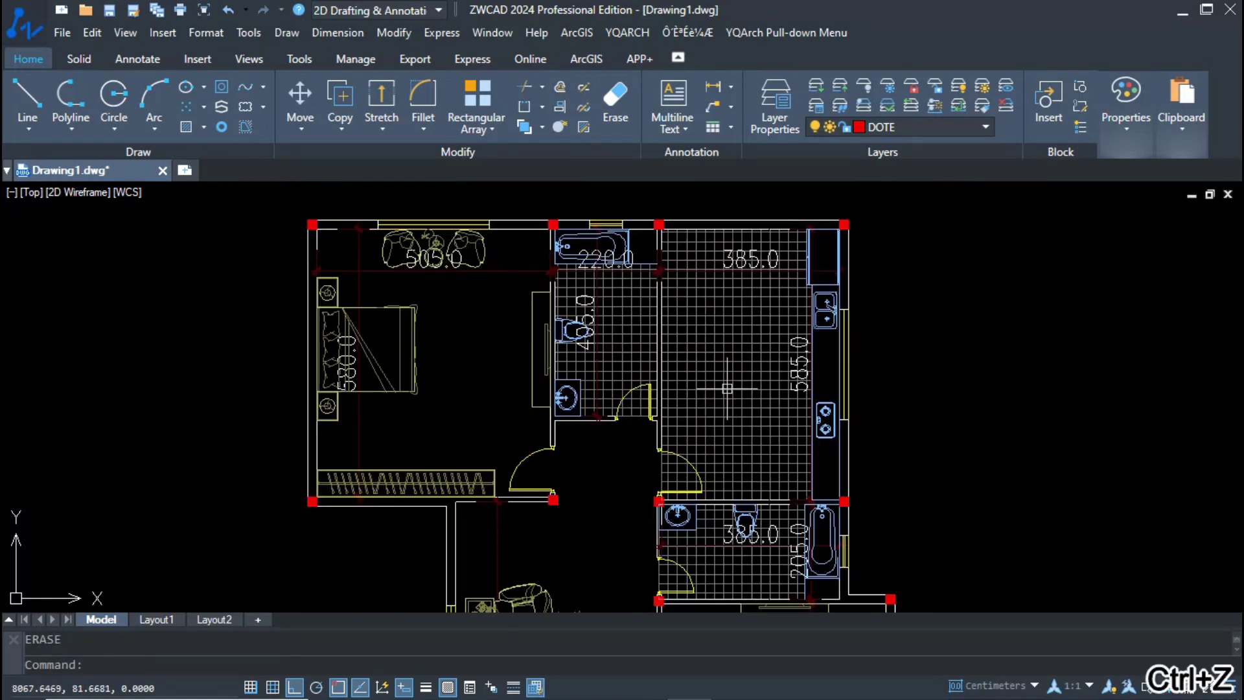
Step: Arrange a Dining Room furniture set with table and cupboard against the kitchen's left wall using the YQArch furniture command
text(jj)
key(space)
double_click(624, 303)
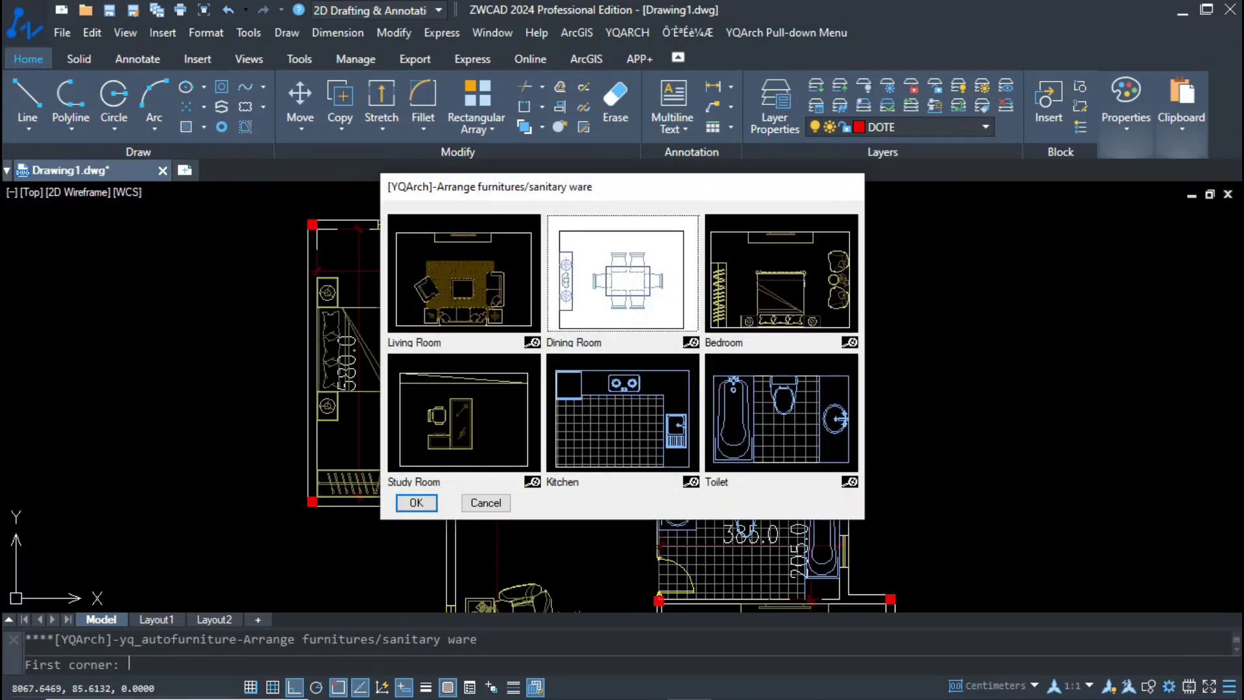
scroll(662, 302, up, 2)
click(660, 302)
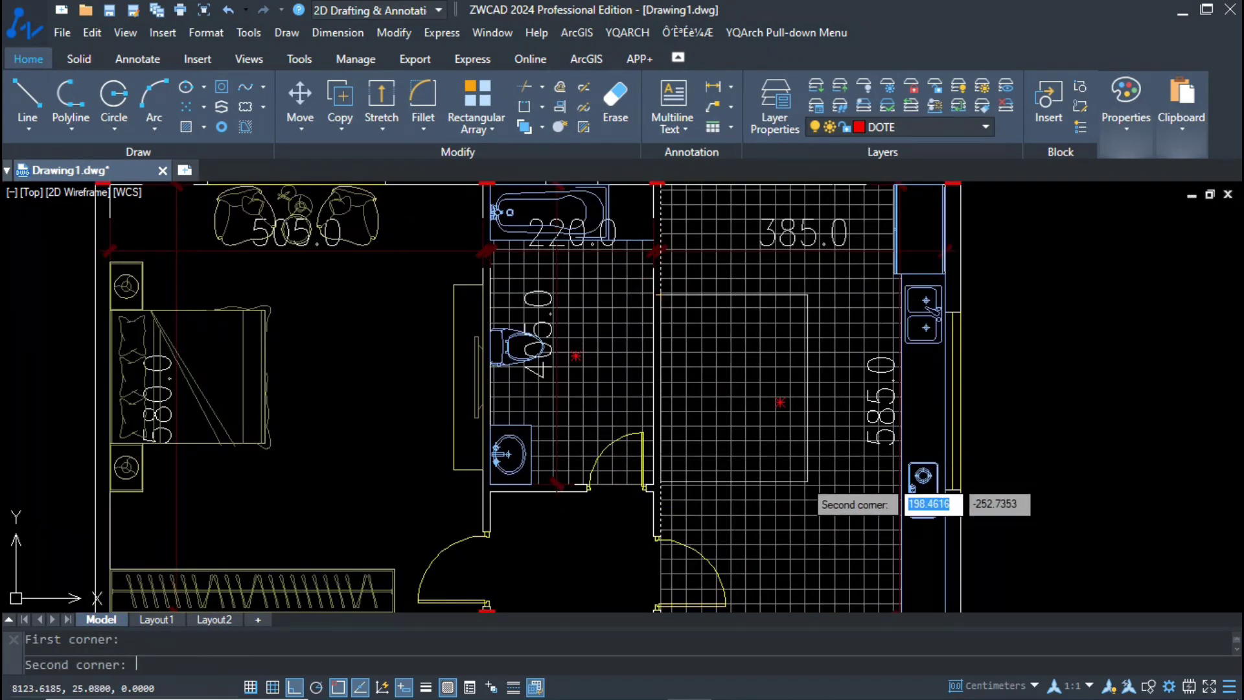
click(840, 528)
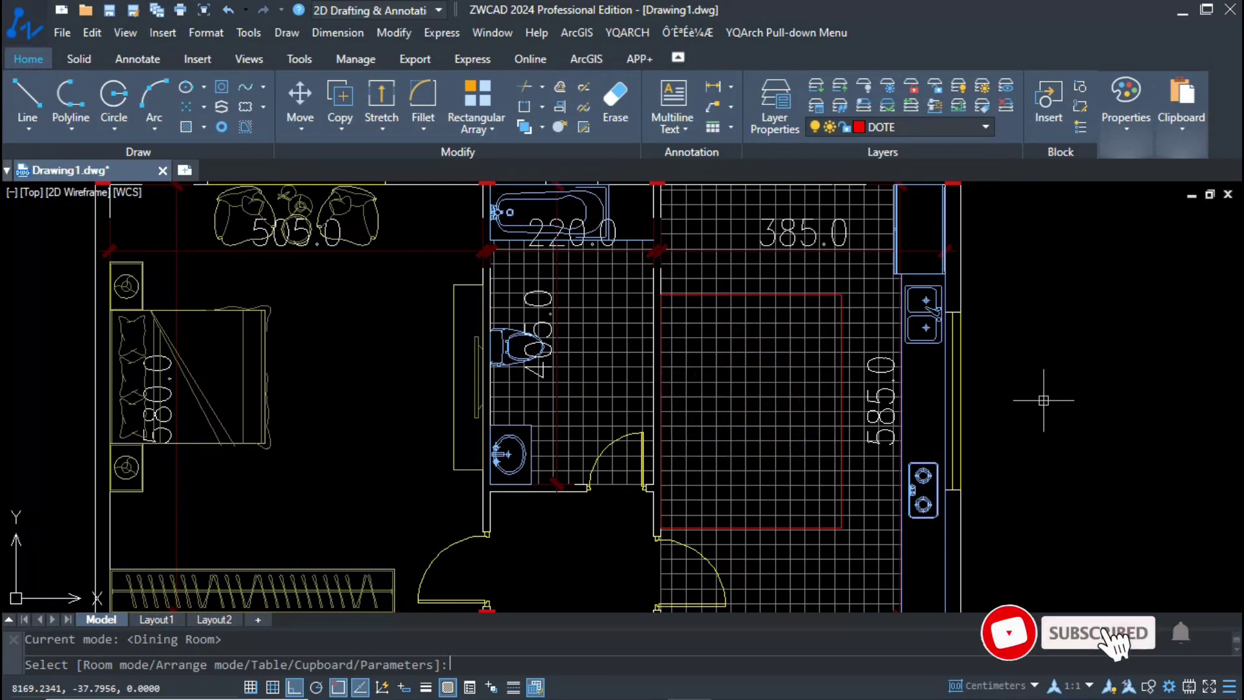
key(Escape)
scroll(750, 345, down, 2)
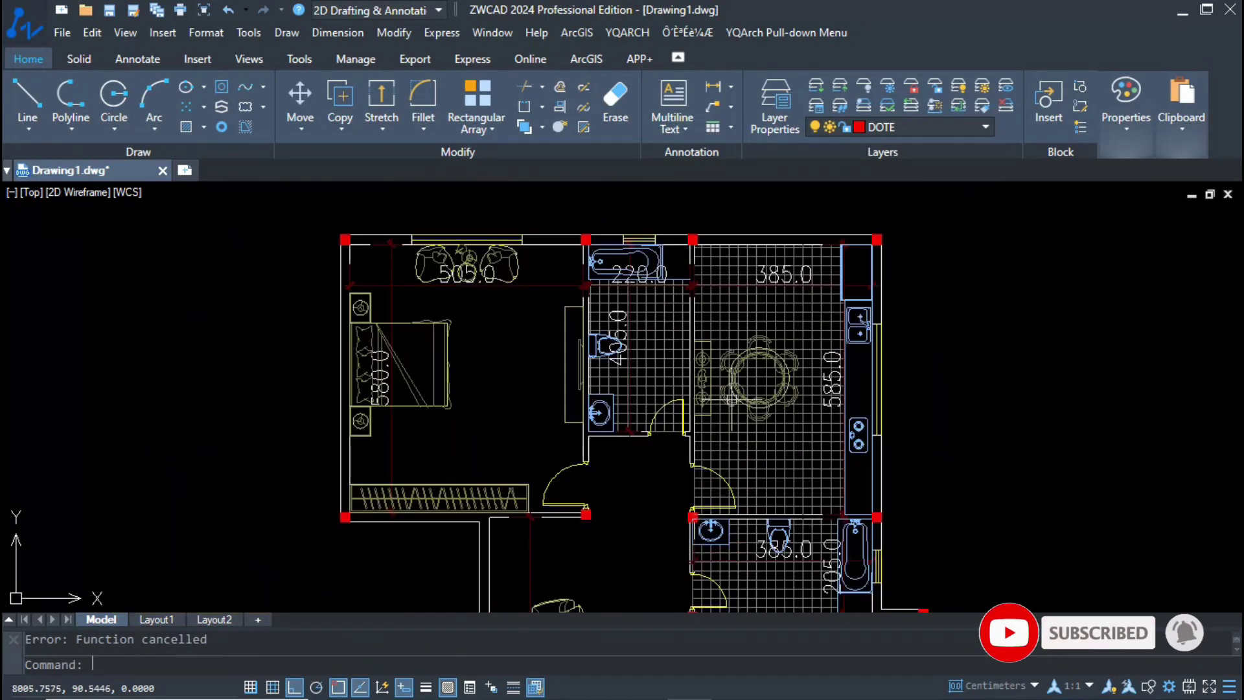
Step: Move the dining furniture set upward along the kitchen's left wall
click(754, 389)
text(m)
key(space)
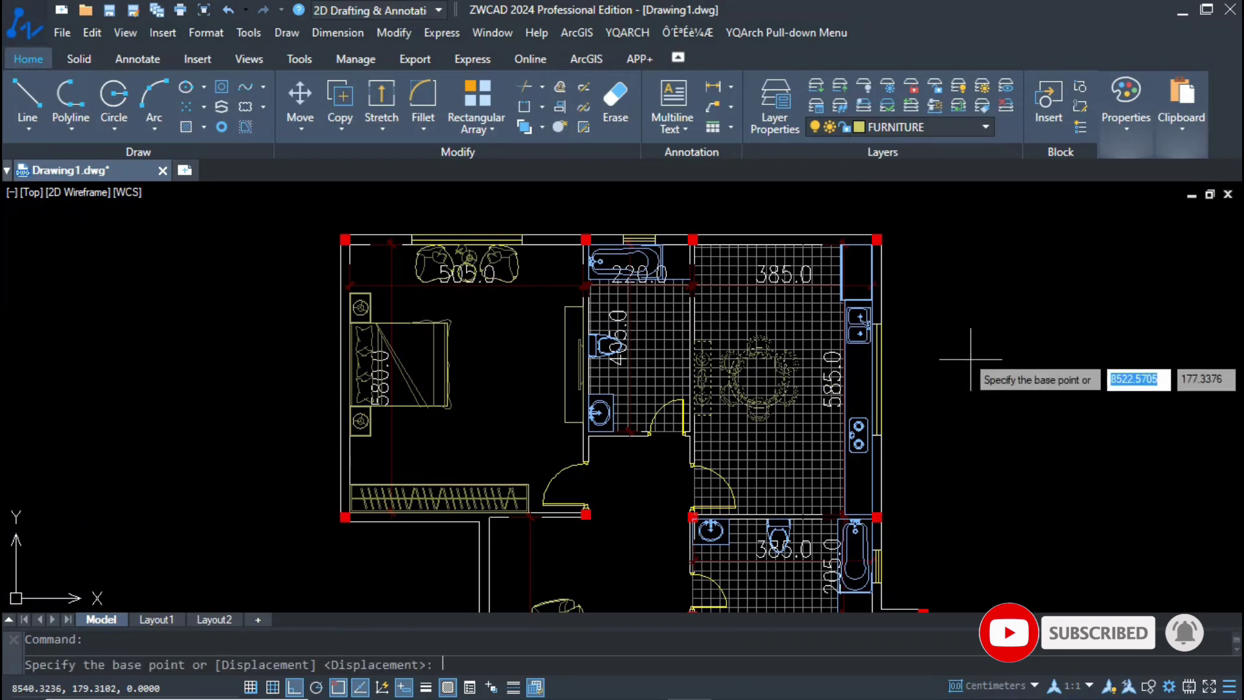
click(981, 351)
click(1023, 322)
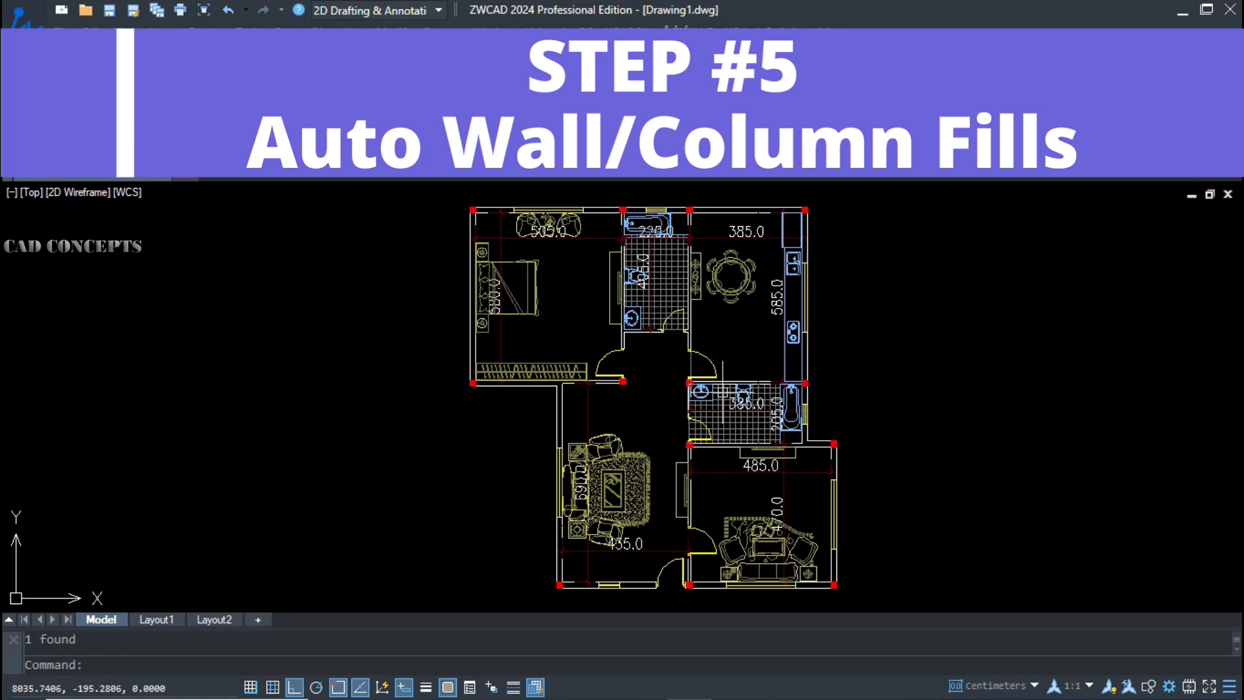
Step: Fill all walls and columns of the floor plan with the YQArch WWF wall/column fill command
text(f)
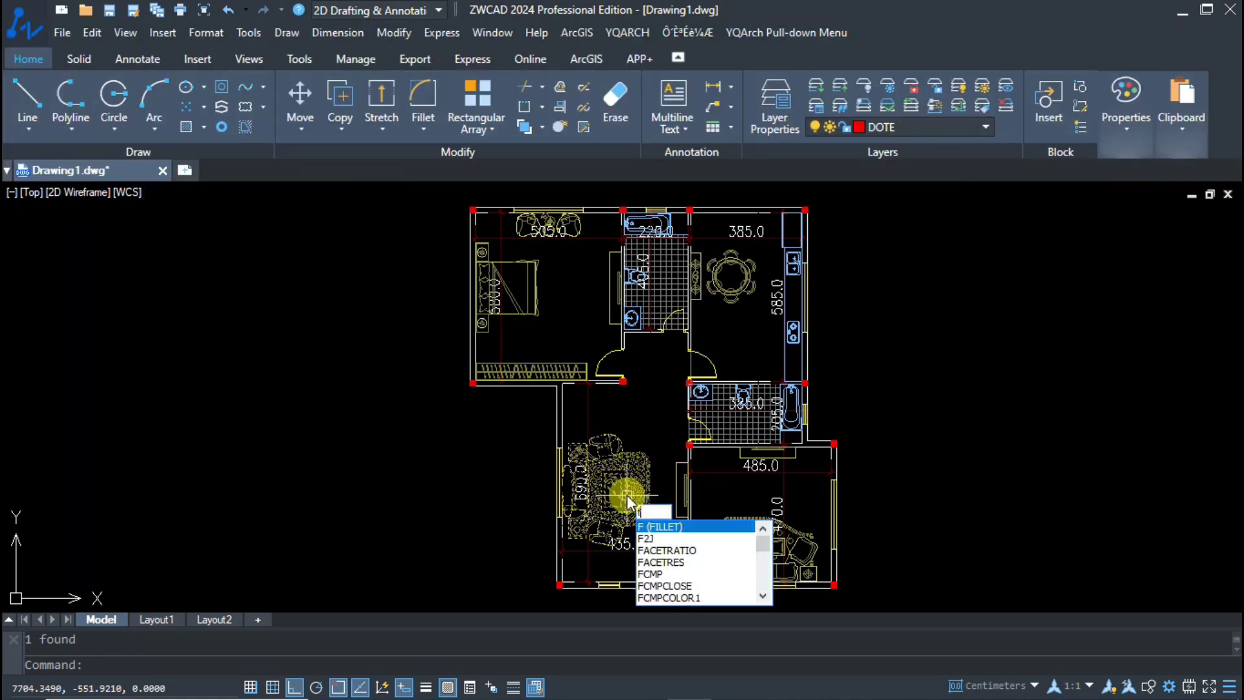
key(Escape)
text(wwt)
key(Return)
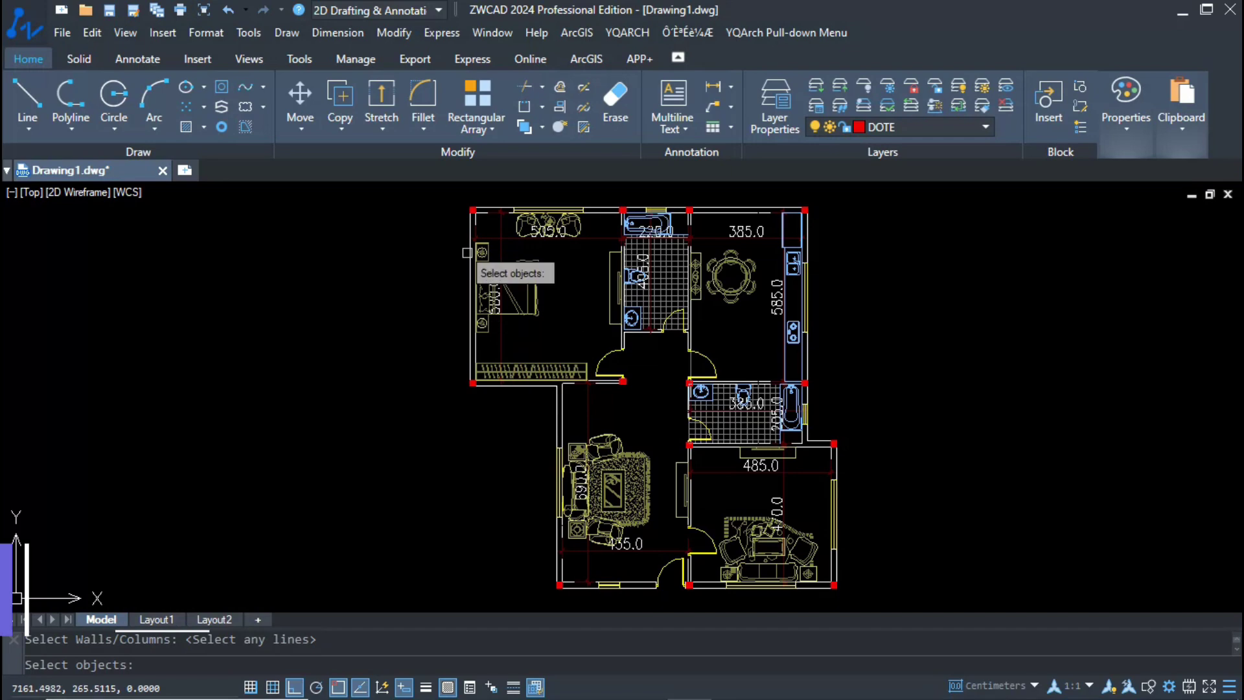
click(452, 189)
click(879, 599)
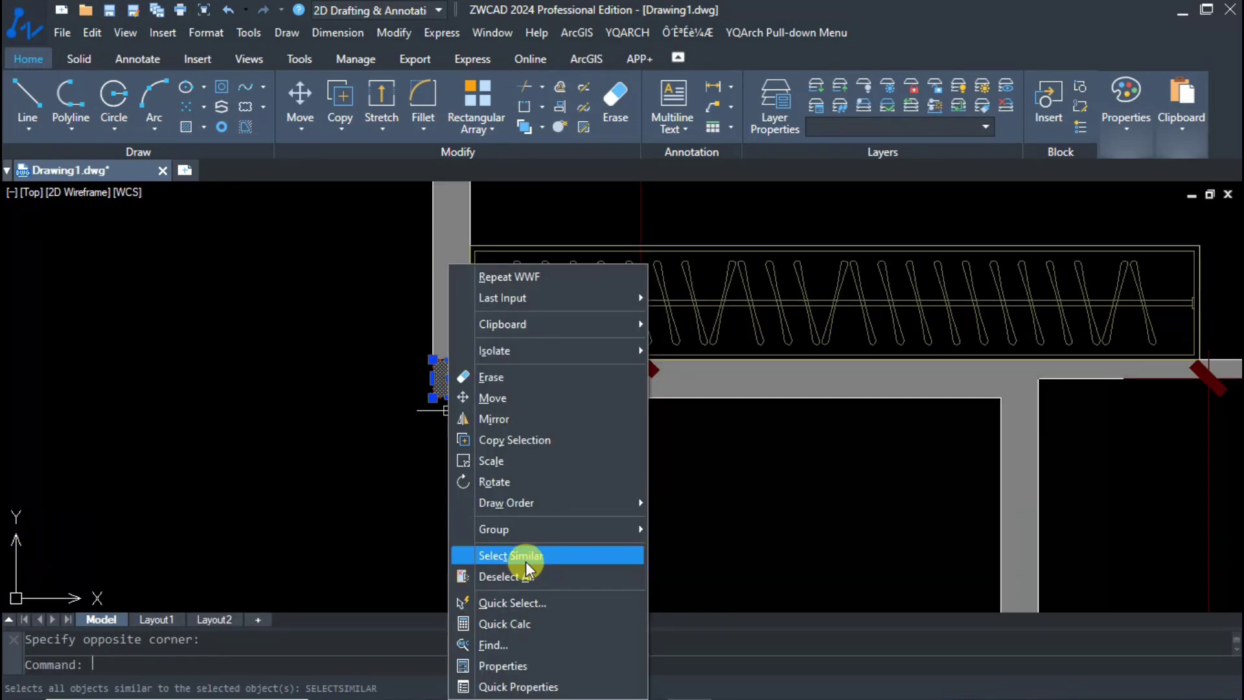
Step: Bring all objects similar to the bedroom's bottom-left column to the front of the draw order and regenerate the drawing
click(453, 559)
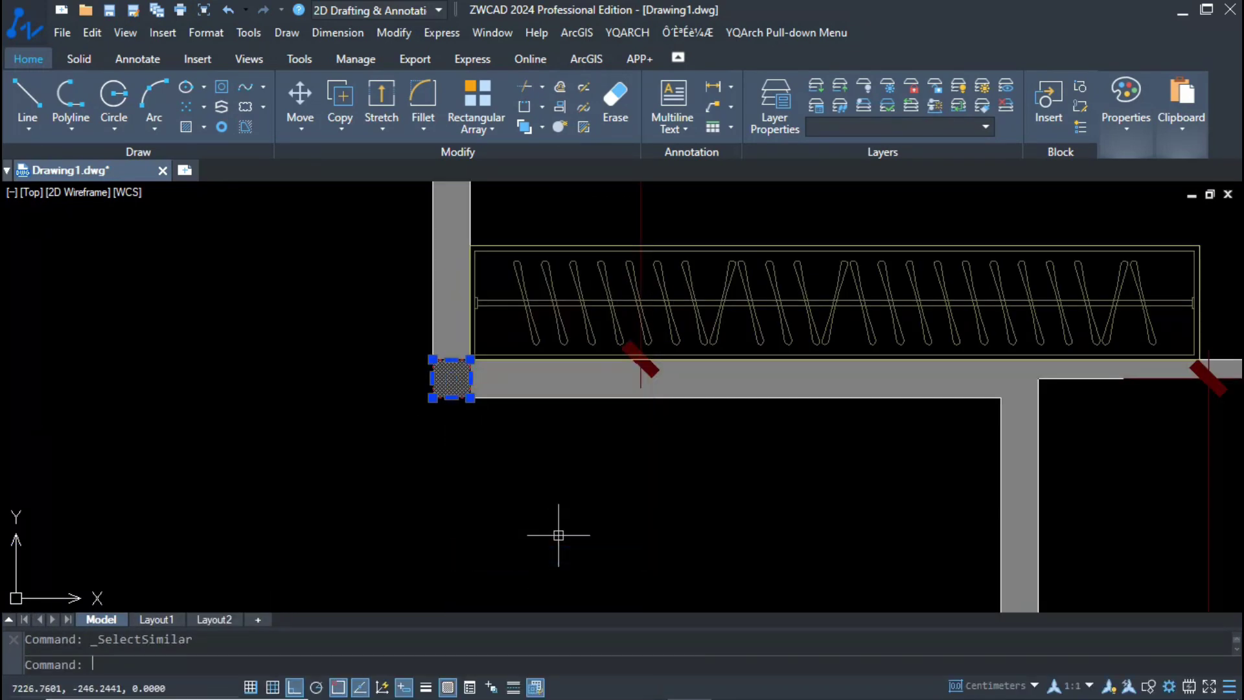
right_click(558, 535)
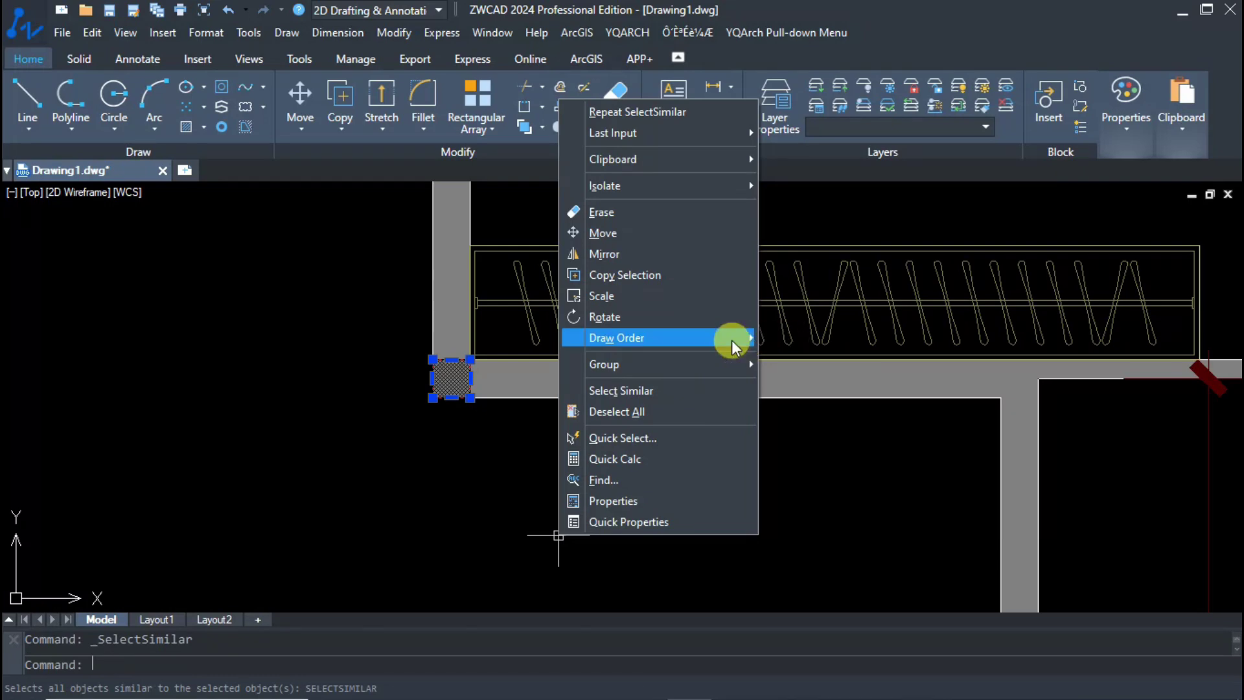
click(797, 335)
scroll(451, 420, down, 4)
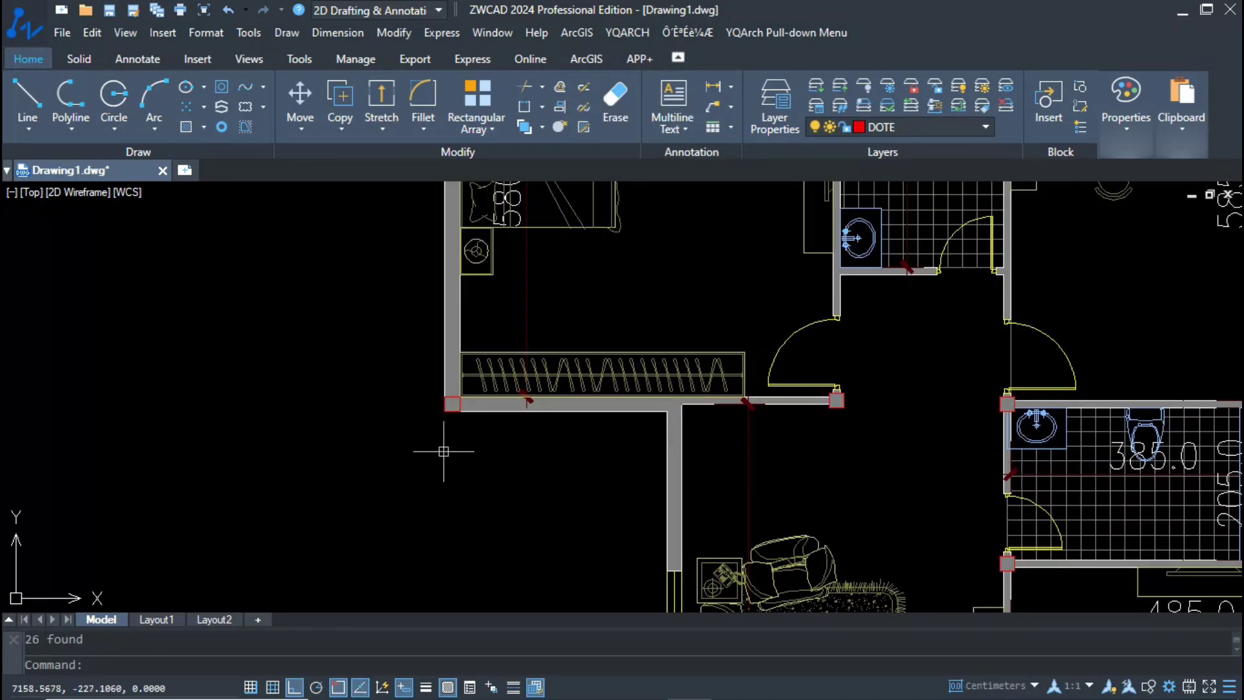
text(re)
key(Return)
scroll(447, 395, up, 2)
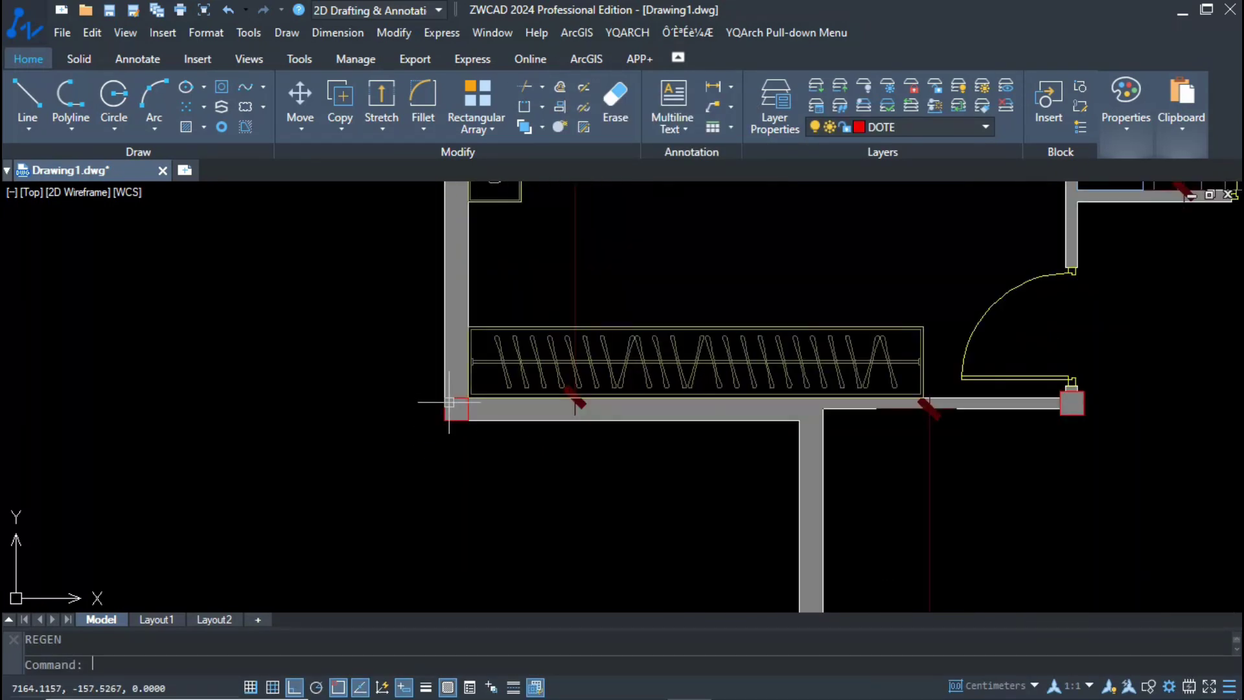
Step: Select all columns and fills similar to those at the bedroom's bottom-left corner and set their colour to ByLayer
click(426, 390)
click(473, 446)
right_click(473, 446)
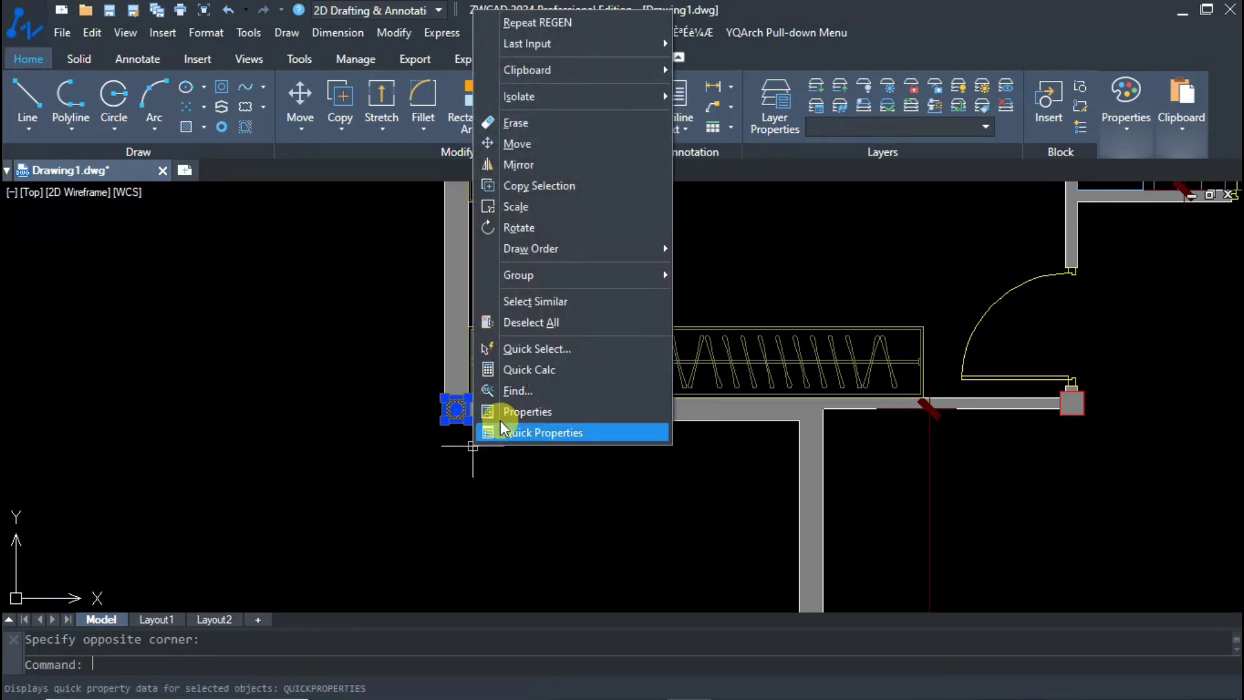
click(526, 304)
click(1129, 129)
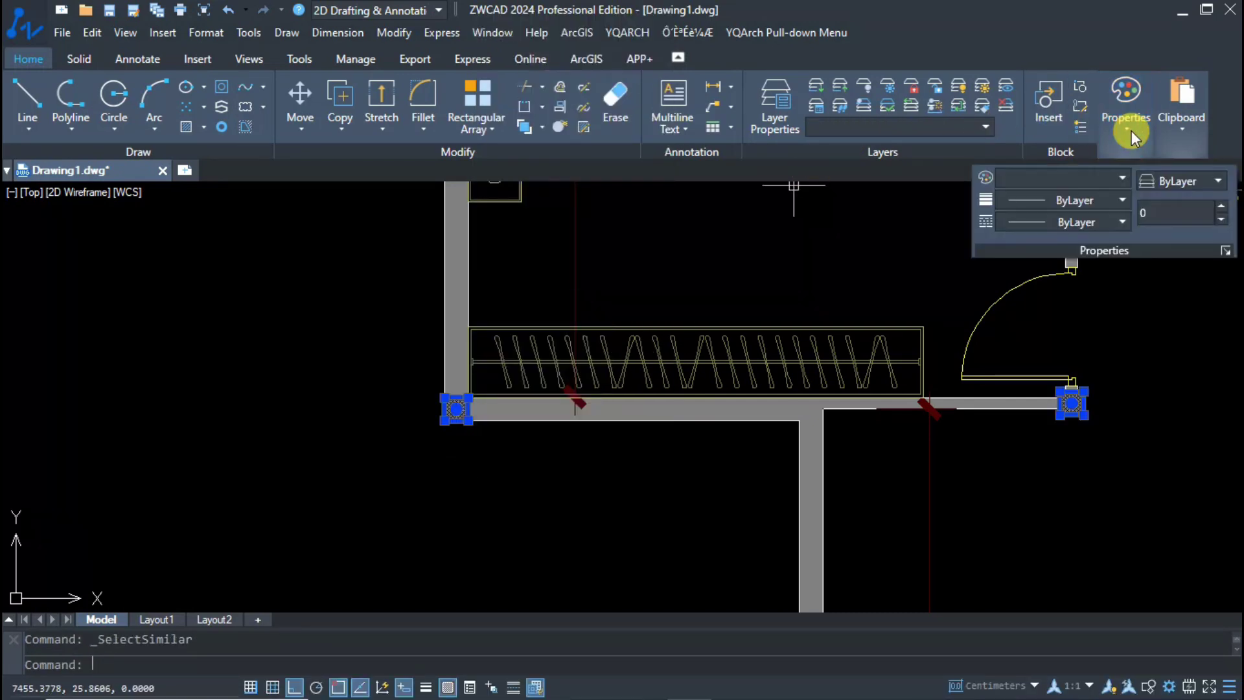
click(1067, 180)
click(1068, 200)
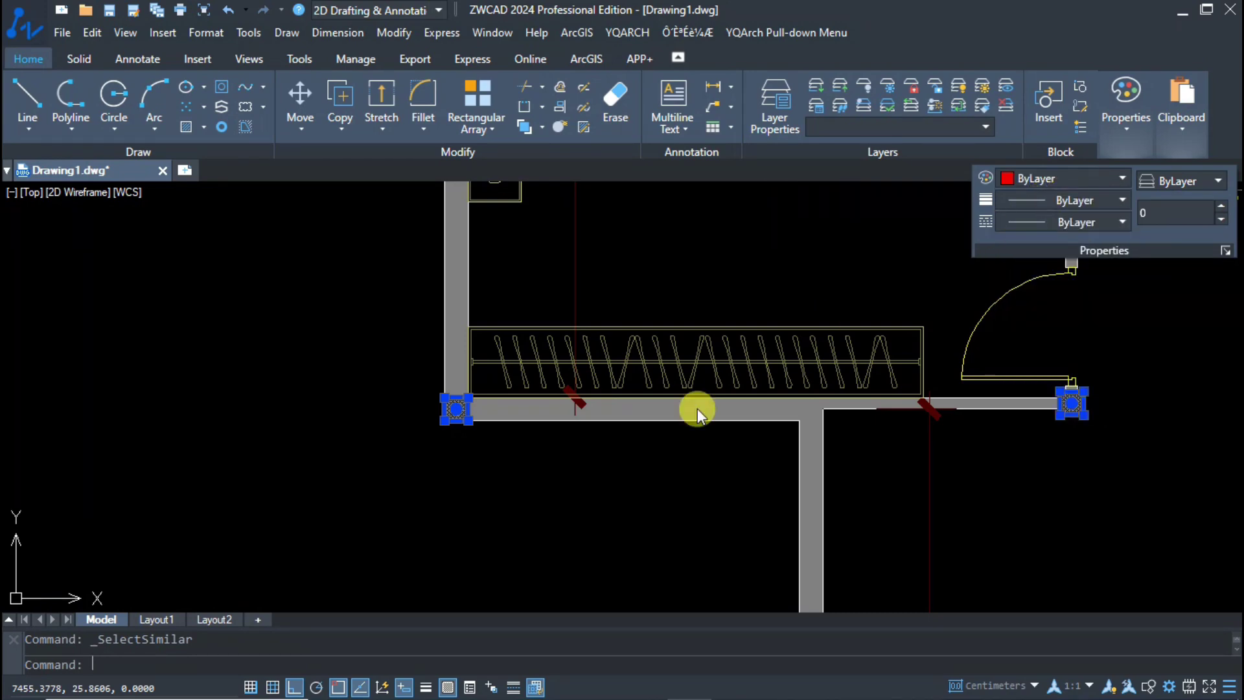
click(555, 491)
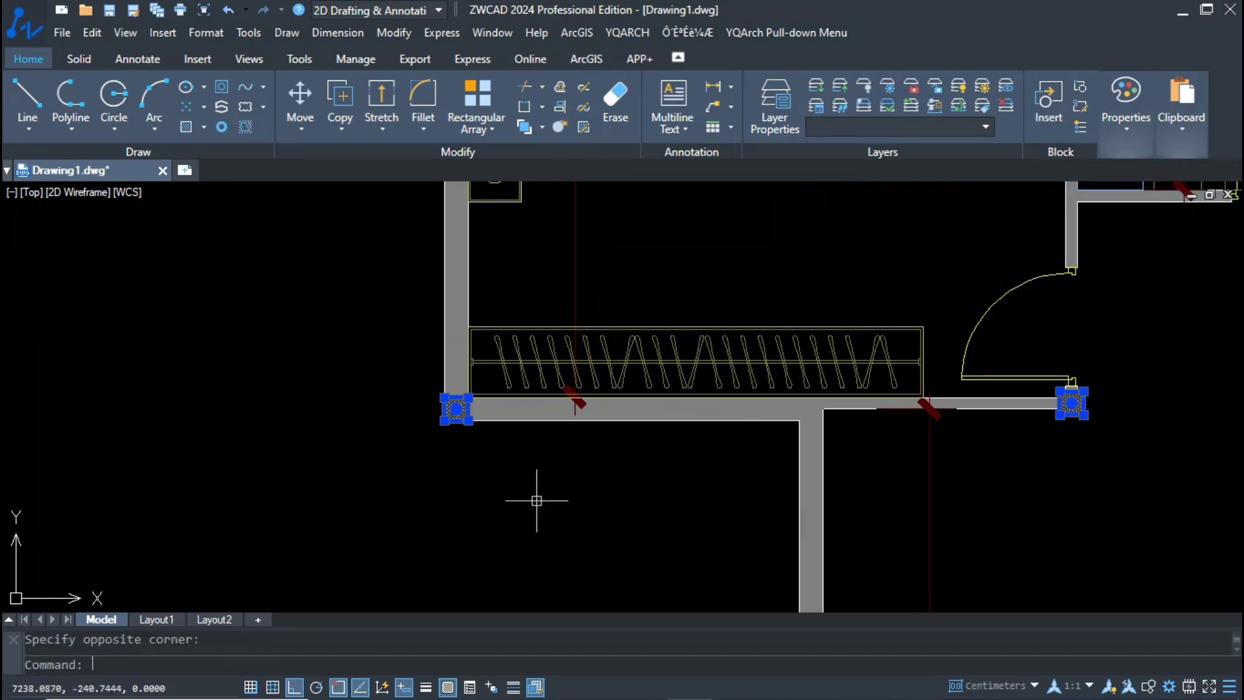
key(Escape)
text(z)
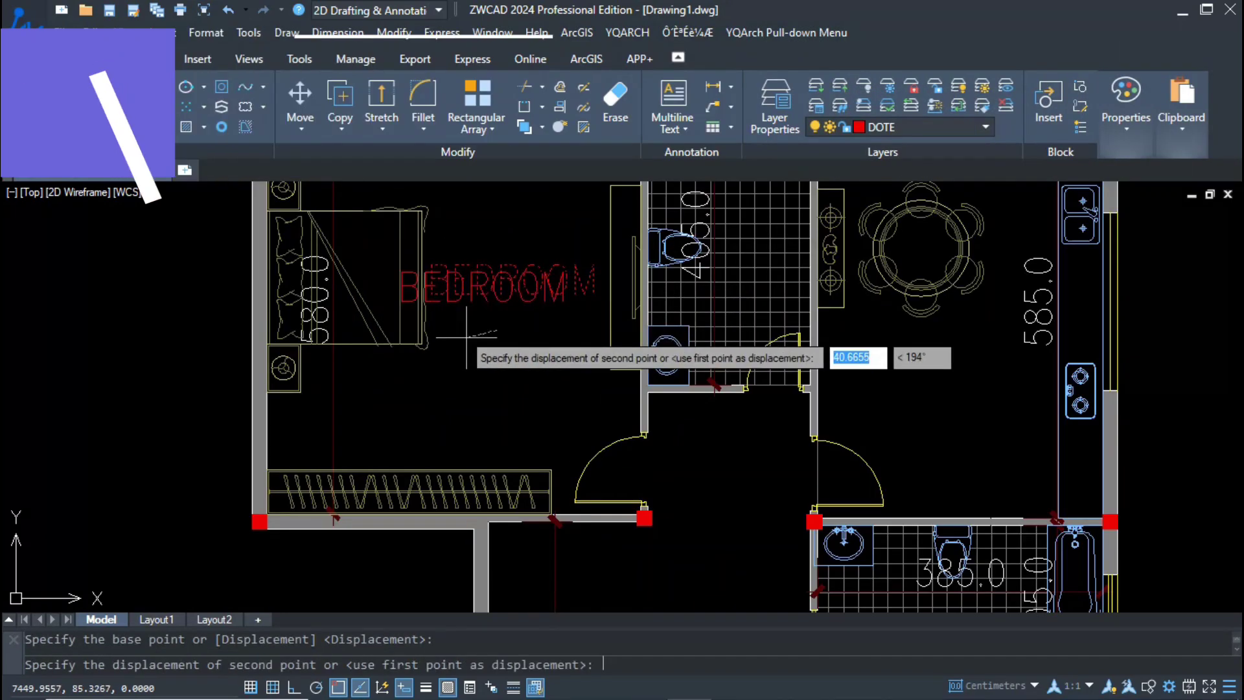
Step: Change the BEDROOM label's text style in its properties and scale the label by a factor of .8
right_click(477, 286)
click(527, 664)
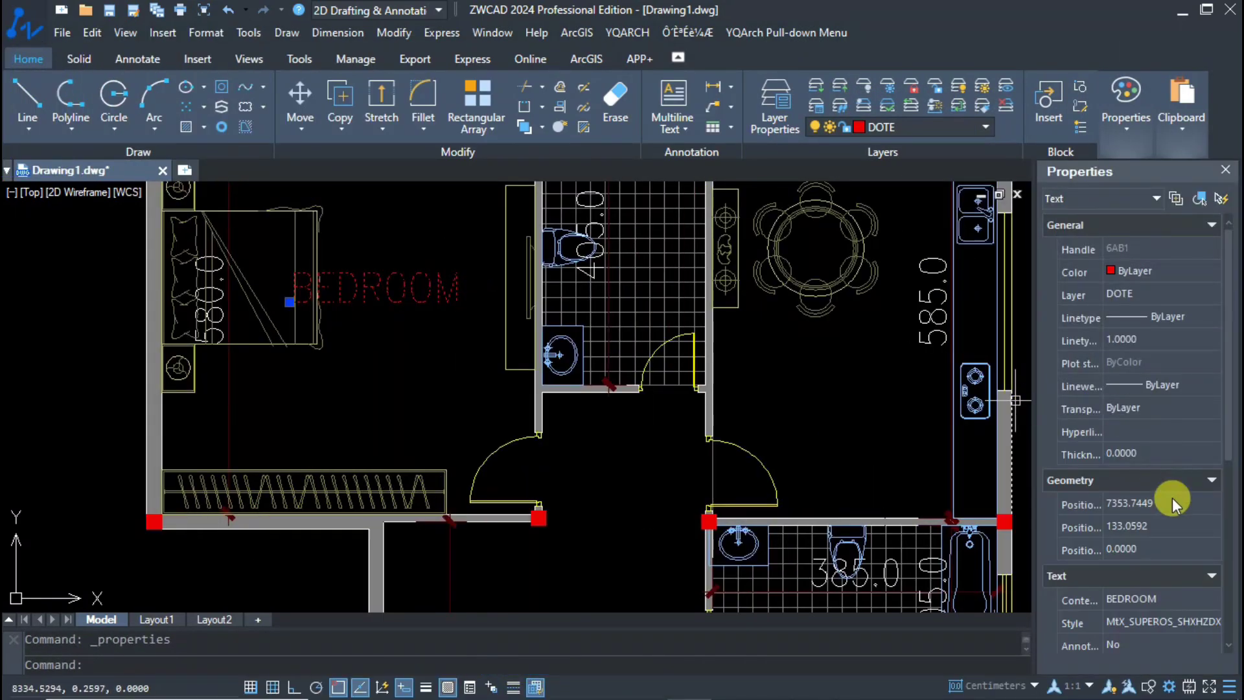
click(1131, 622)
click(1137, 656)
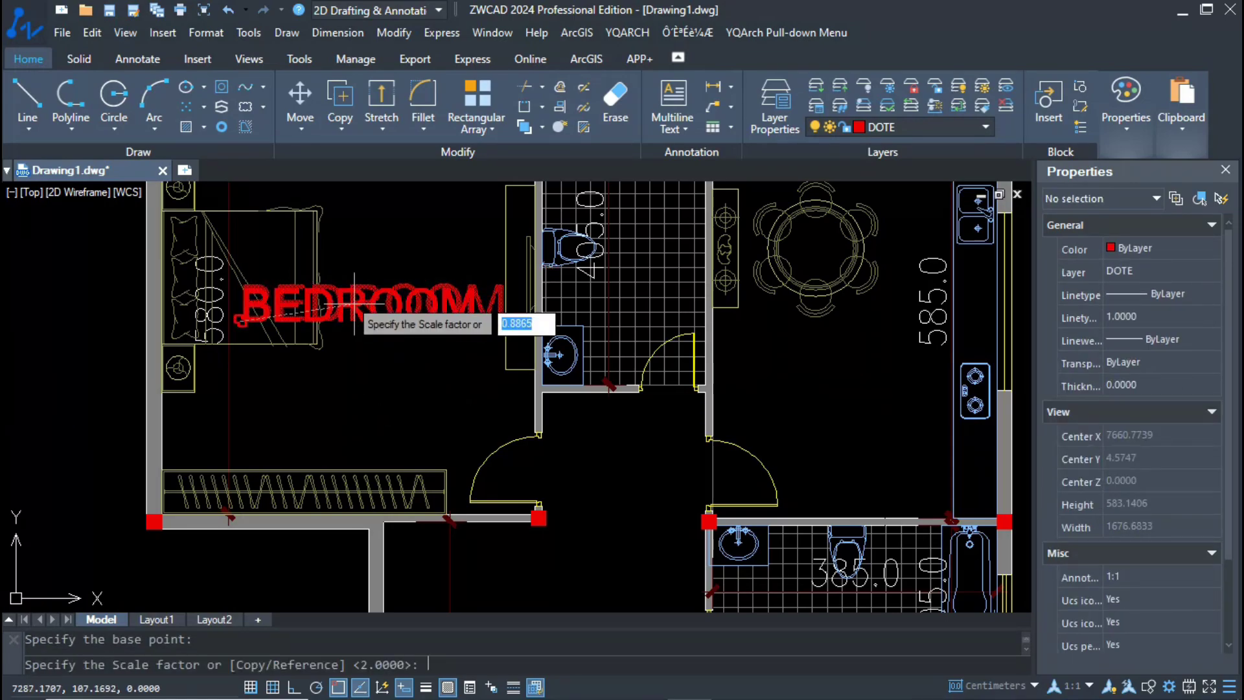
text(.8)
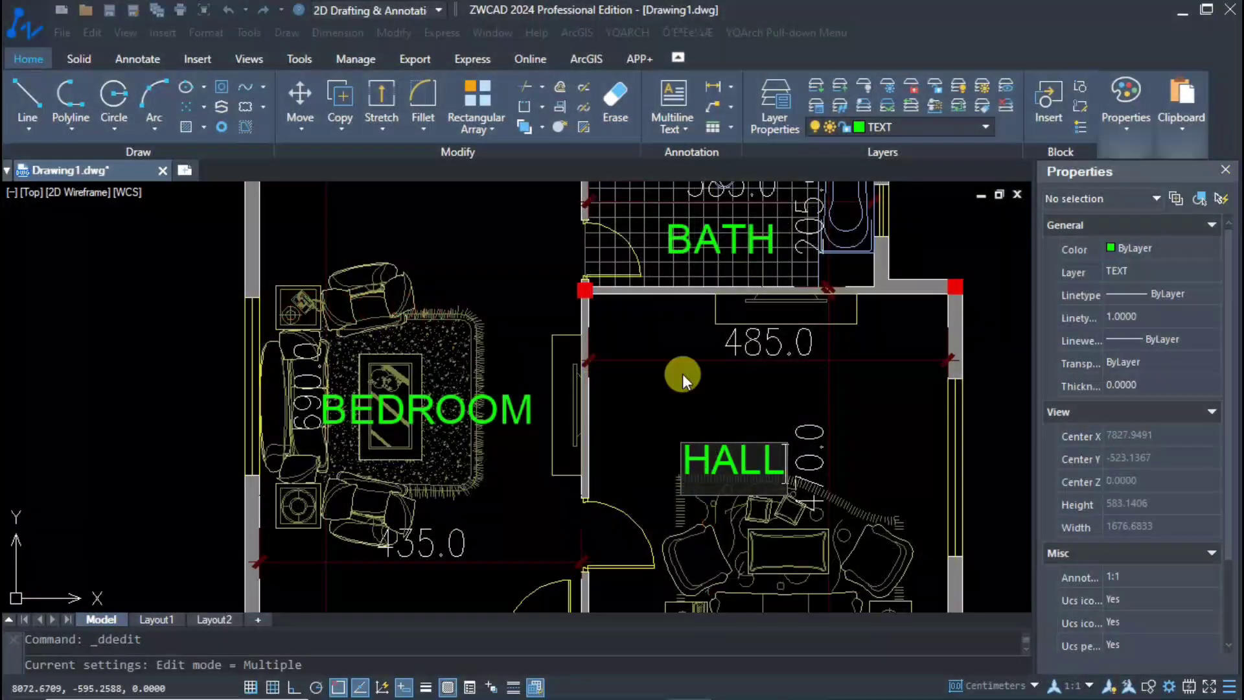
Step: Change the living room's label to LIVING, and copy it below the plan as the title GROUND FLOOR PLAN
scroll(682, 373, down, 3)
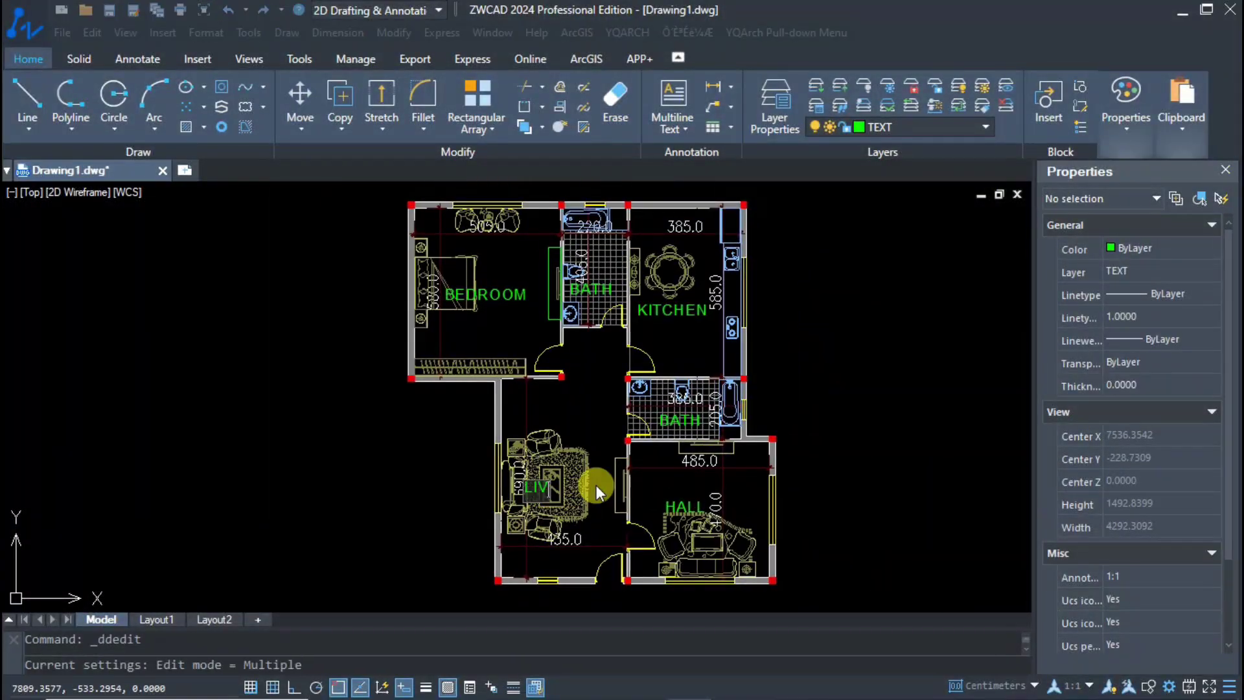
click(561, 484)
text(co)
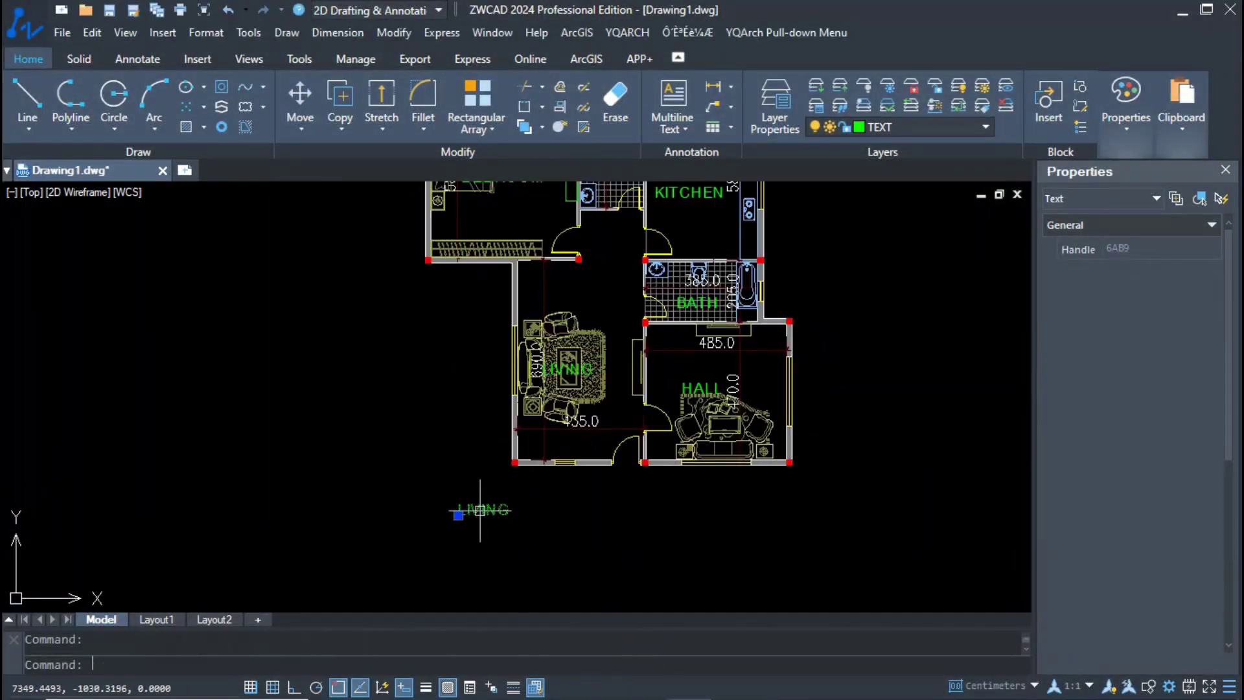
double_click(480, 510)
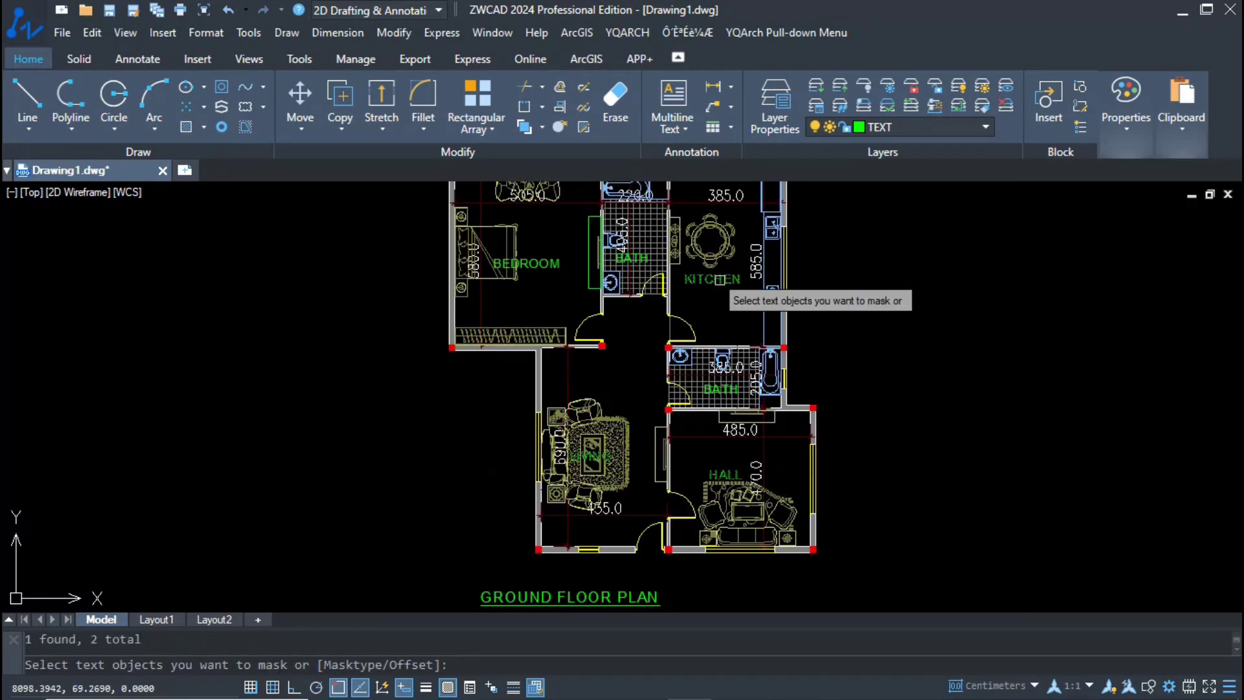
Step: Mask the background behind the BEDROOM, BATH, KITCHEN, LIVING and HALL labels with the text mask command
right_click(543, 288)
click(570, 297)
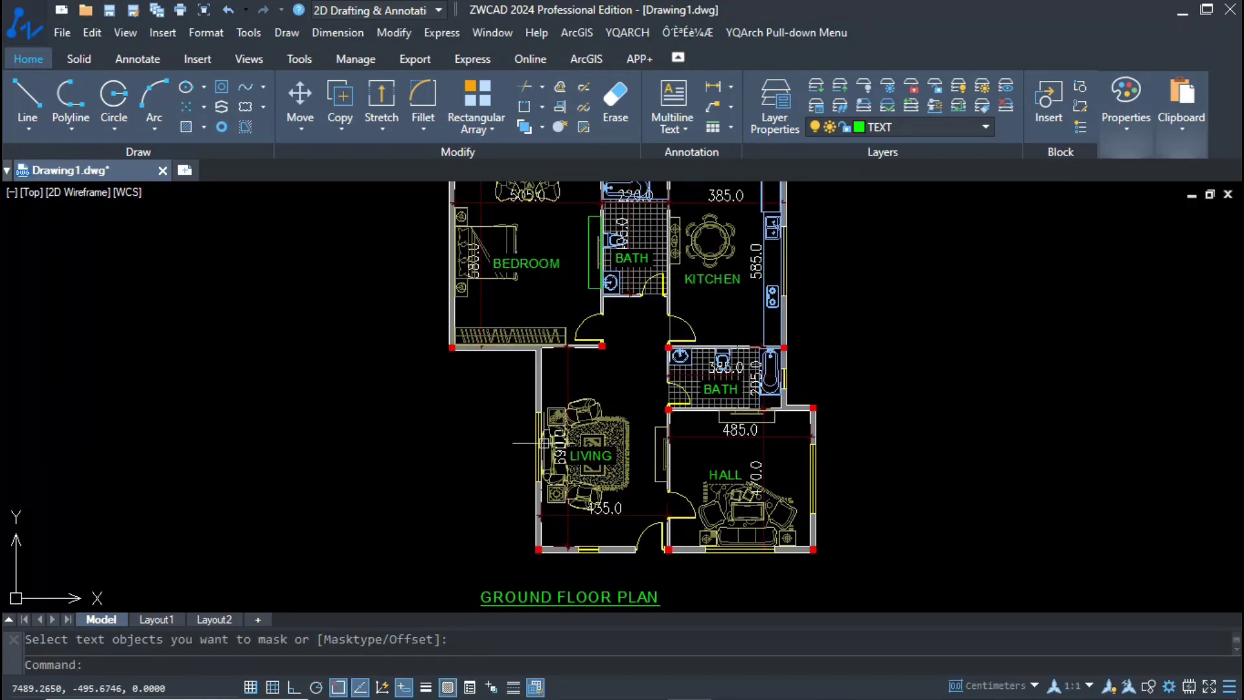
scroll(642, 518, up, 2)
scroll(583, 402, up, 1)
scroll(606, 429, down, 4)
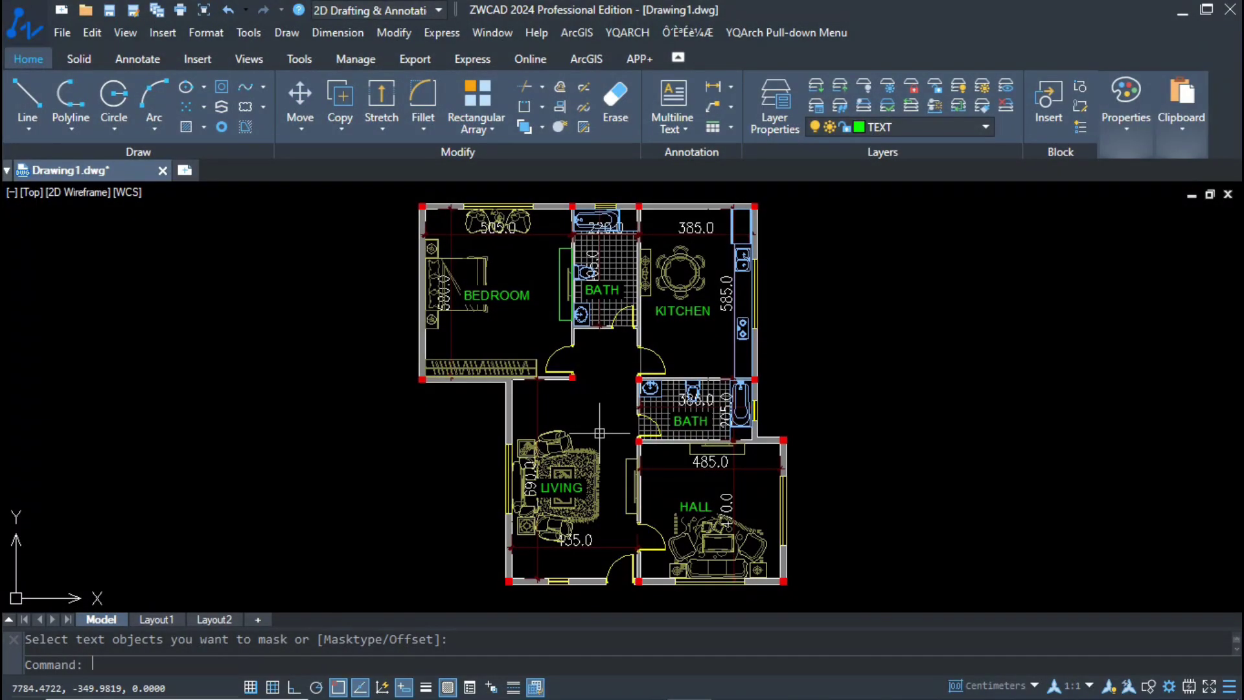
mouse_move(591, 421)
middle_down()
mouse_move(586, 396)
mouse_move(580, 406)
middle_up()
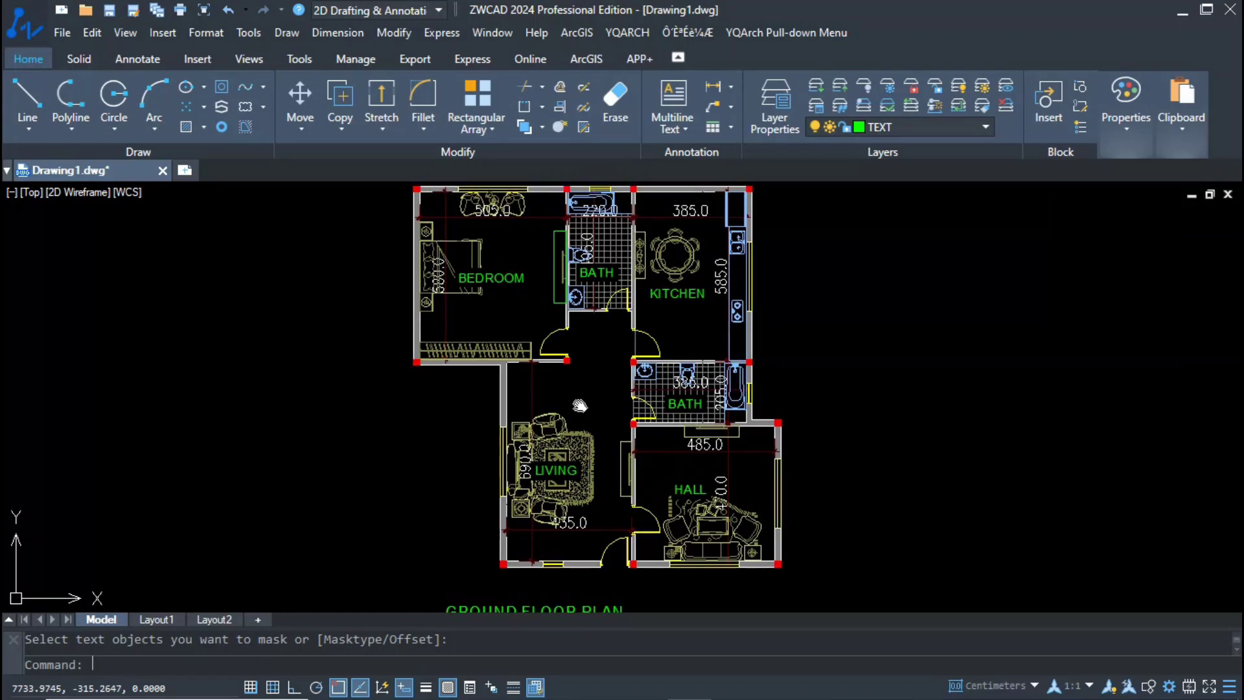
click(561, 606)
click(953, 418)
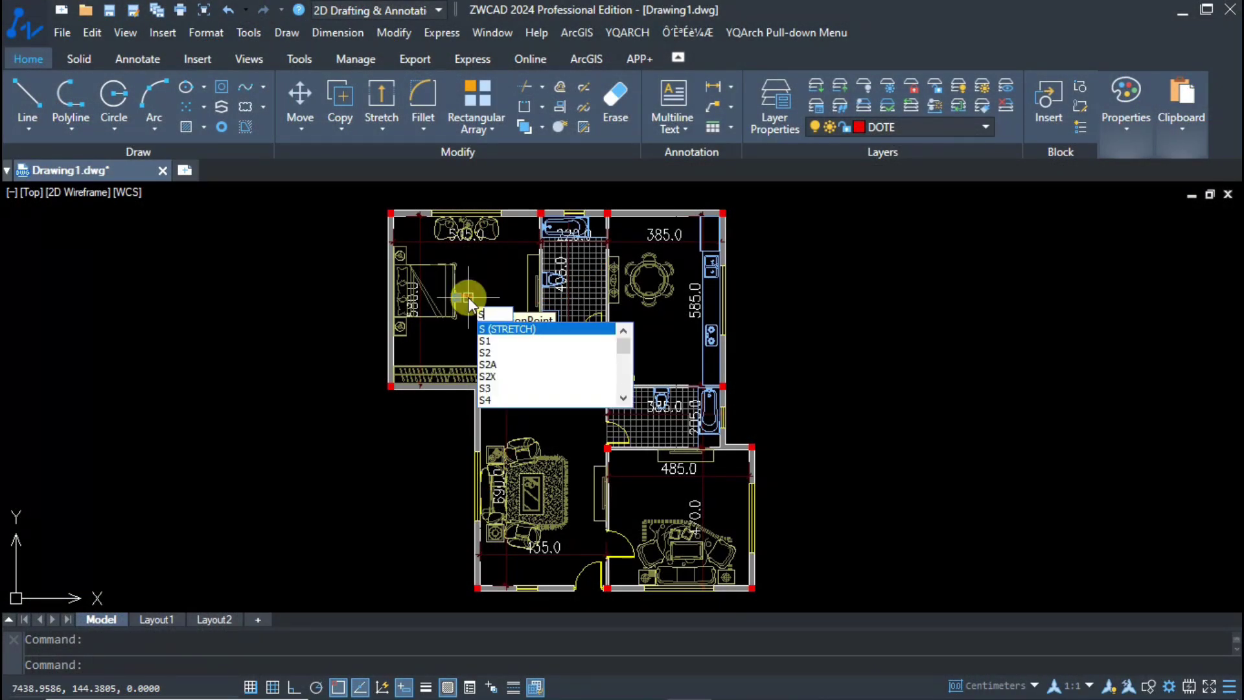
Step: Place a BEDROOM text label in the open area beside the bed in the bedroom
click(468, 297)
text(2)
key(Return)
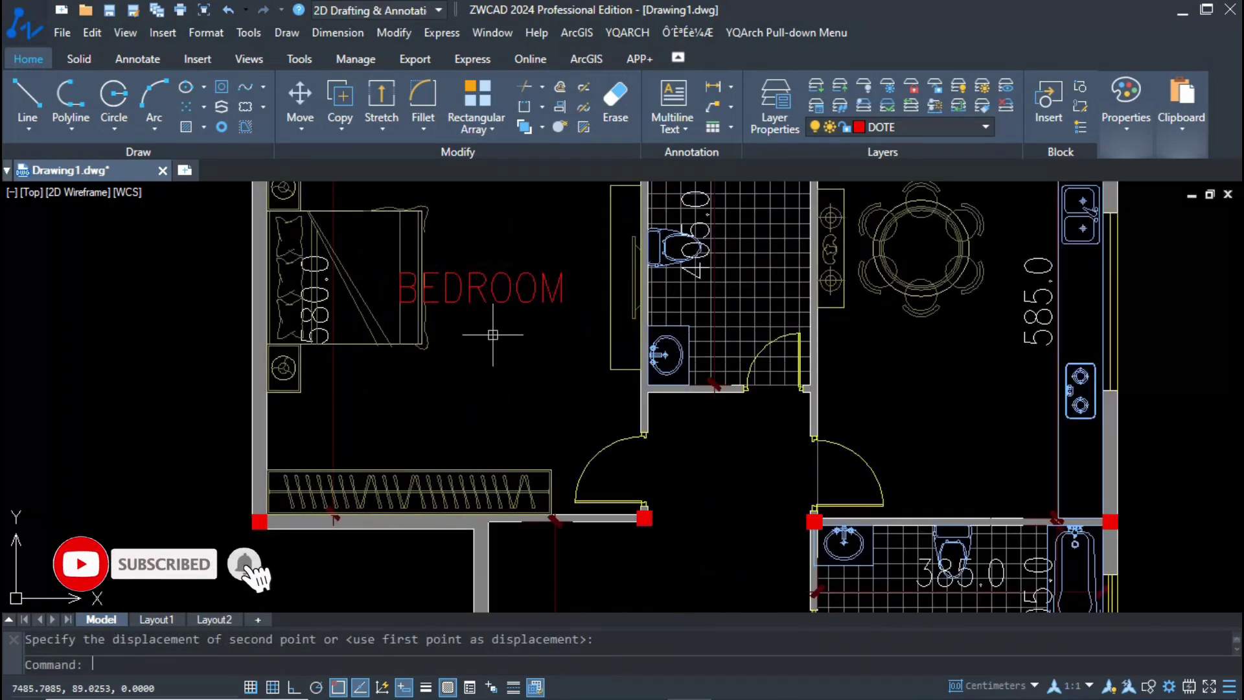
Step: Open the text style choices in the BEDROOM label's properties
click(478, 285)
right_click(478, 285)
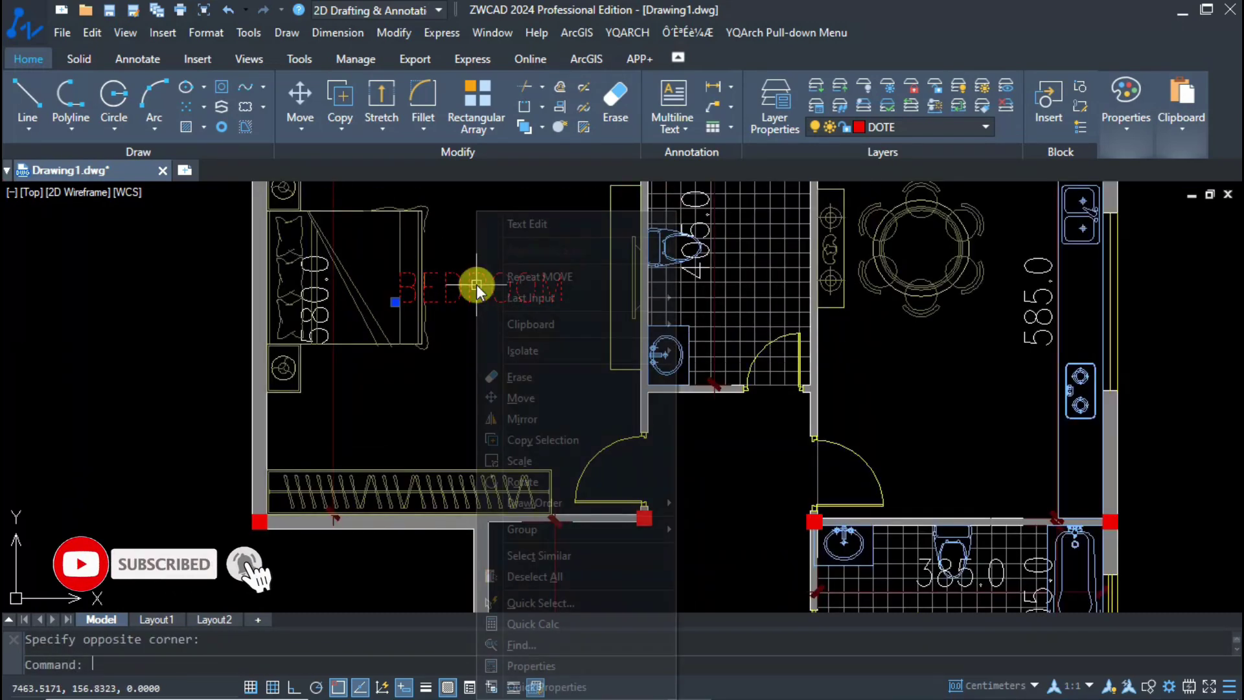
click(542, 664)
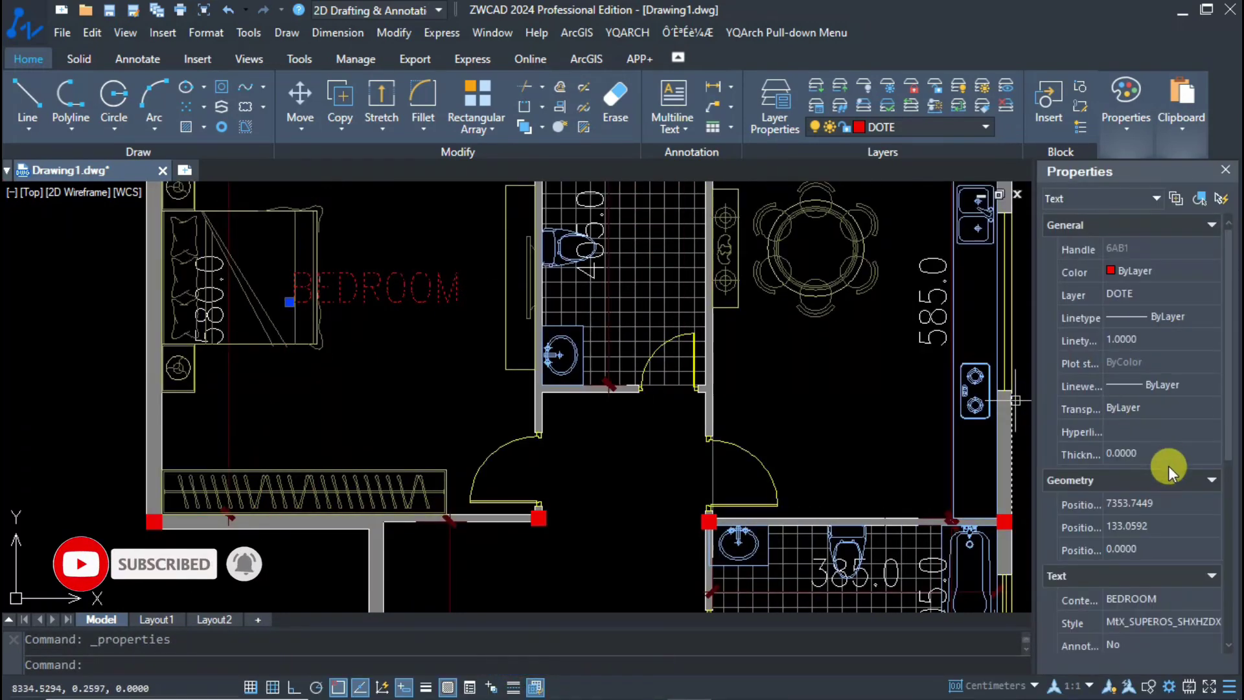
click(1129, 618)
click(1129, 618)
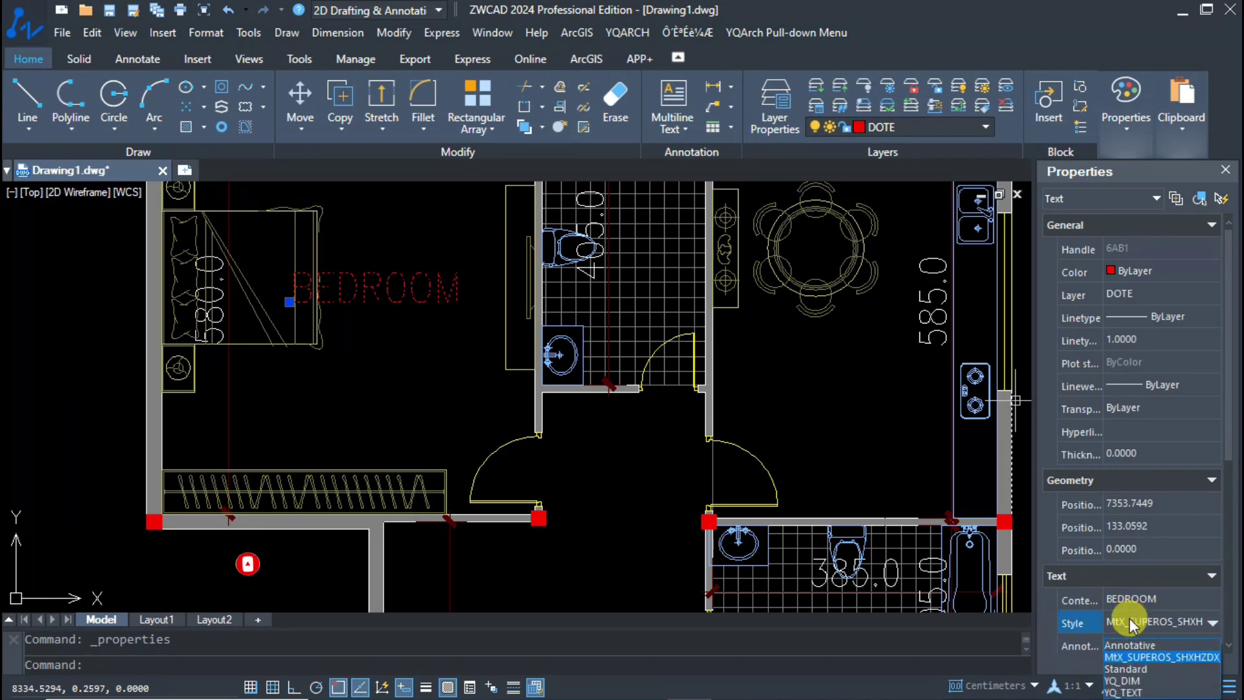